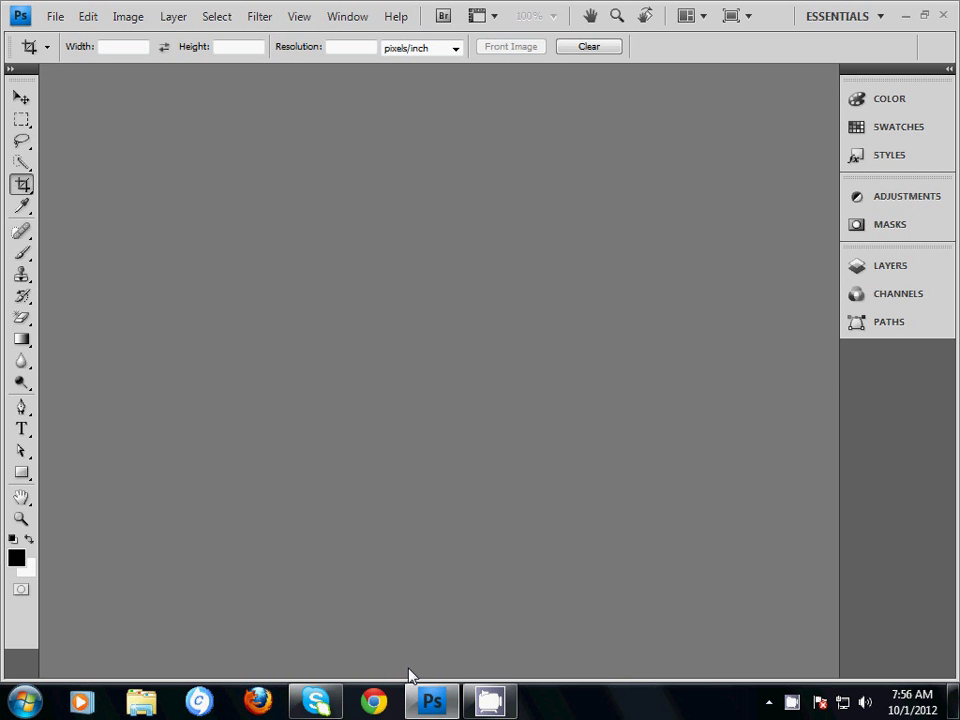
Open Daisy-Flower-3.jpg, feltorama-tutorial-layered-flower.jpg, Flower_Purple_flower-purple.jpg and images.jpg together from the internat image folder
key(ctrl+o)
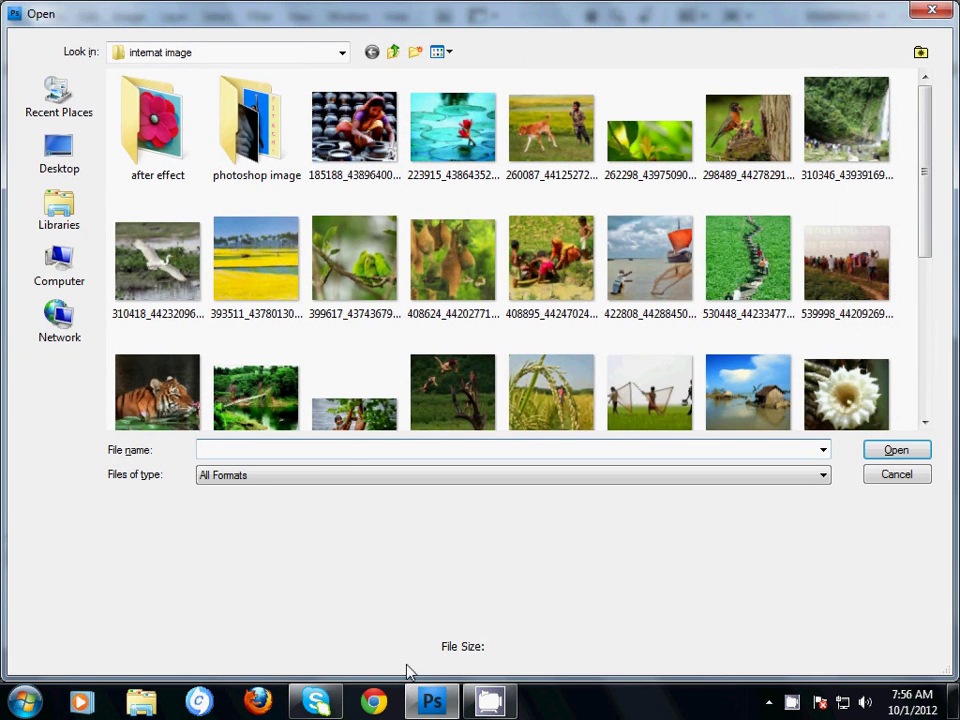
click(926, 407)
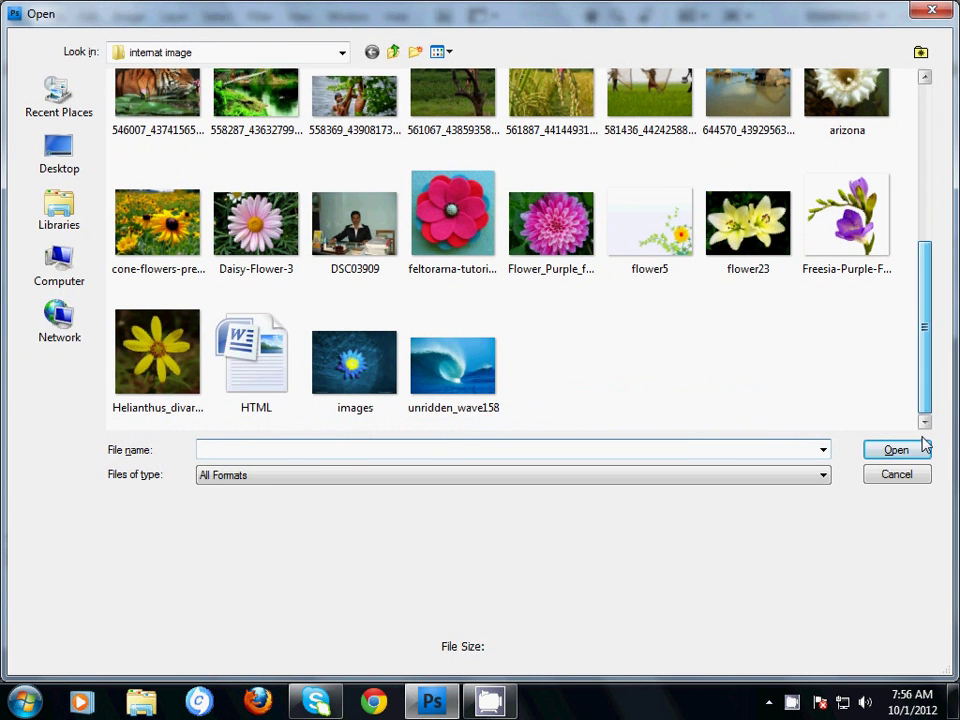
click(490, 235)
ctrl+click(546, 257)
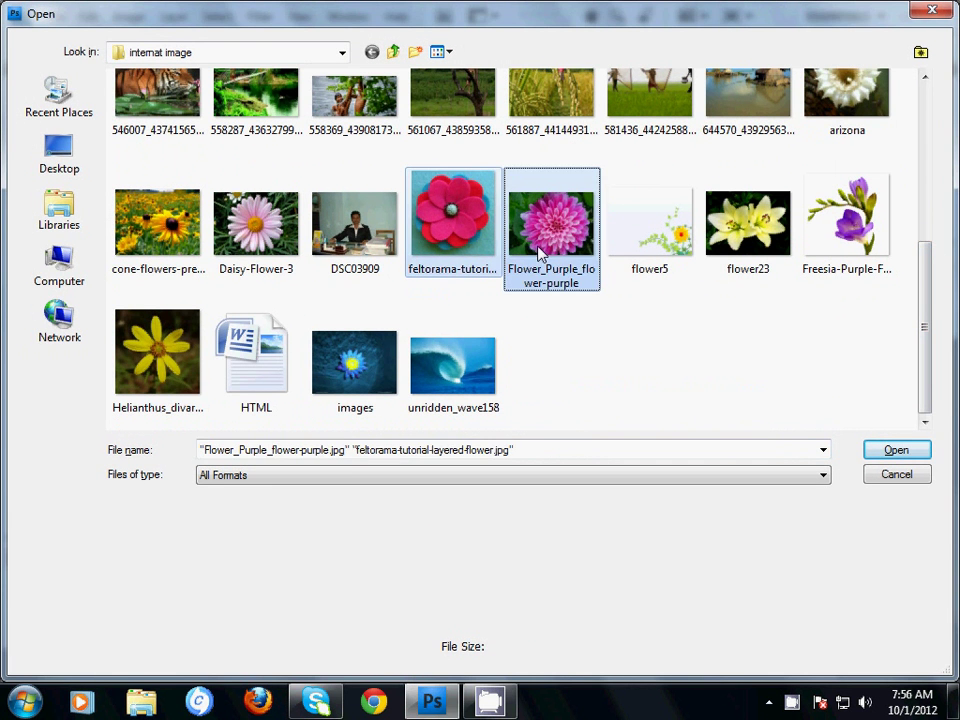
ctrl+click(355, 363)
ctrl+click(256, 225)
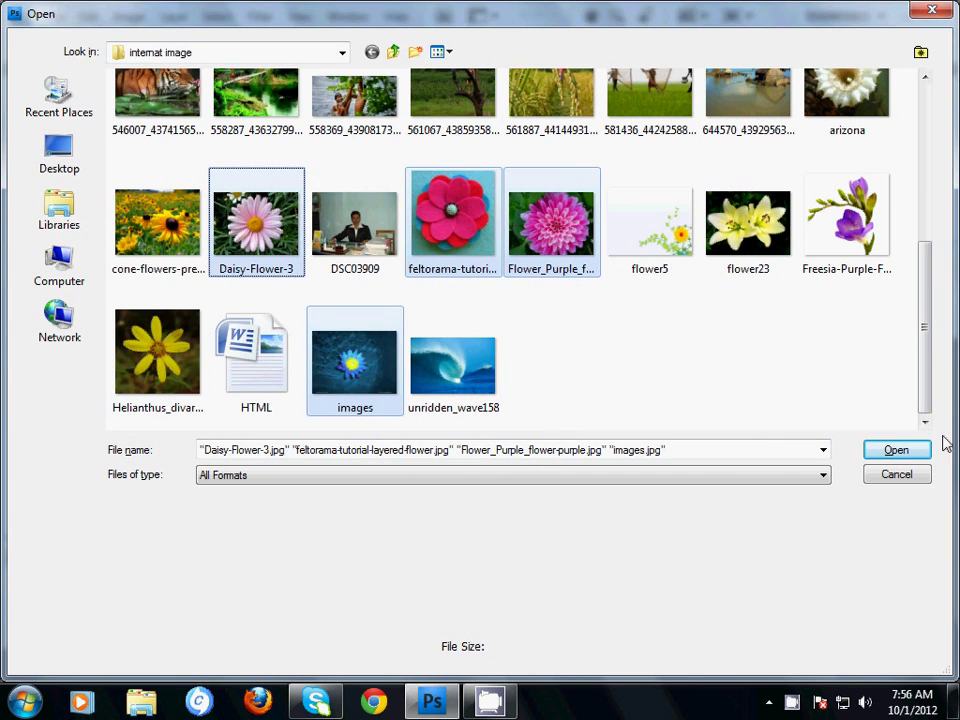
click(921, 450)
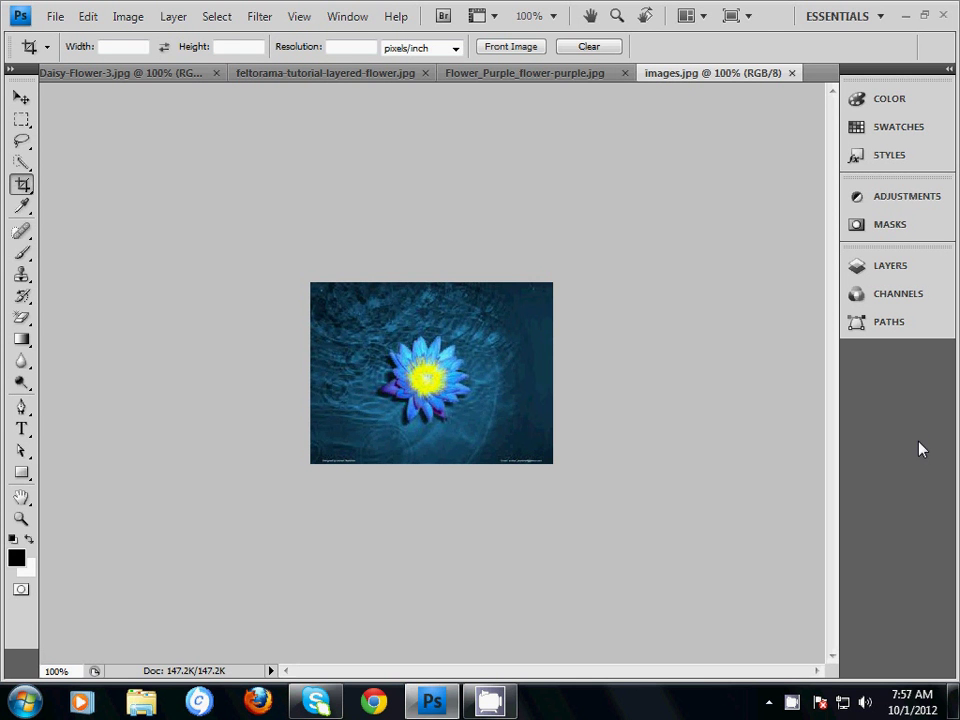
Review the open flower images, return to Daisy-Flower-3.jpg, and show its layer list enlarged
click(180, 77)
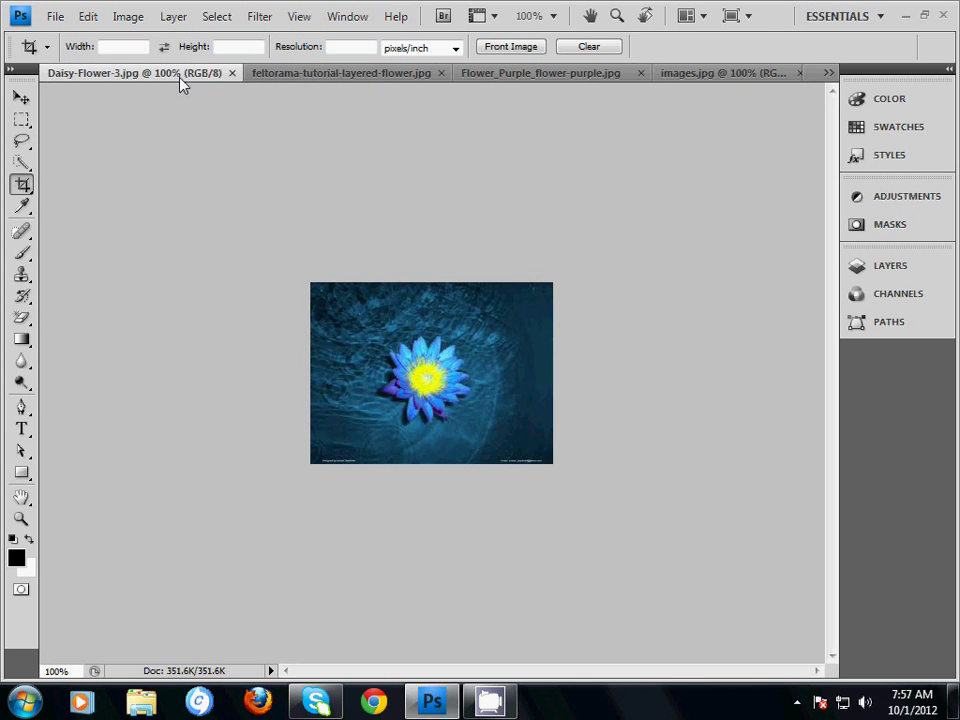
click(257, 74)
click(512, 75)
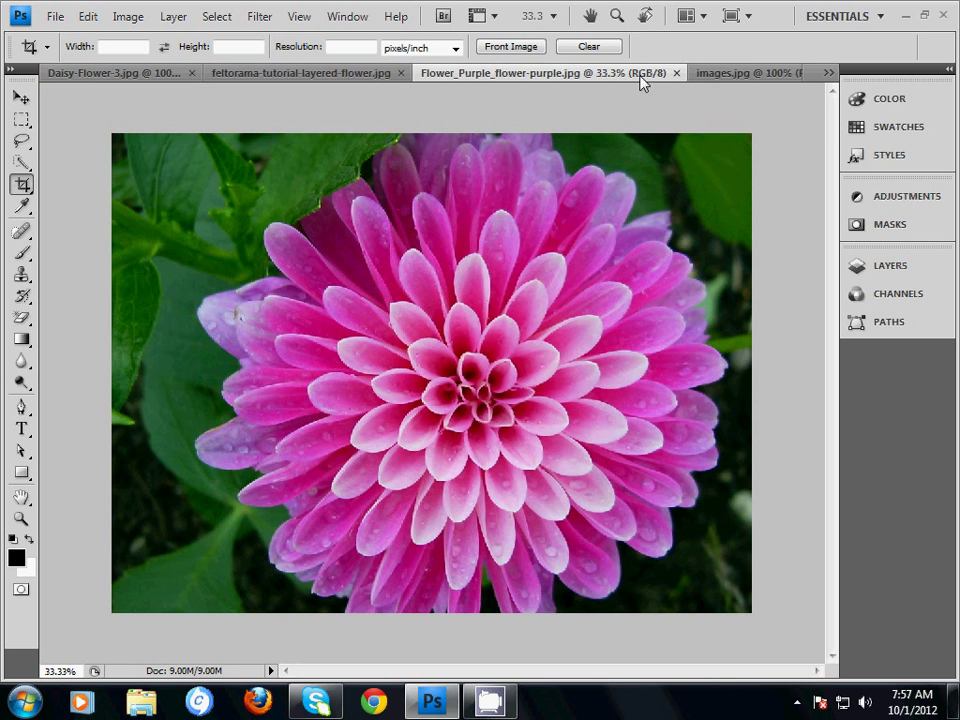
click(705, 73)
click(167, 74)
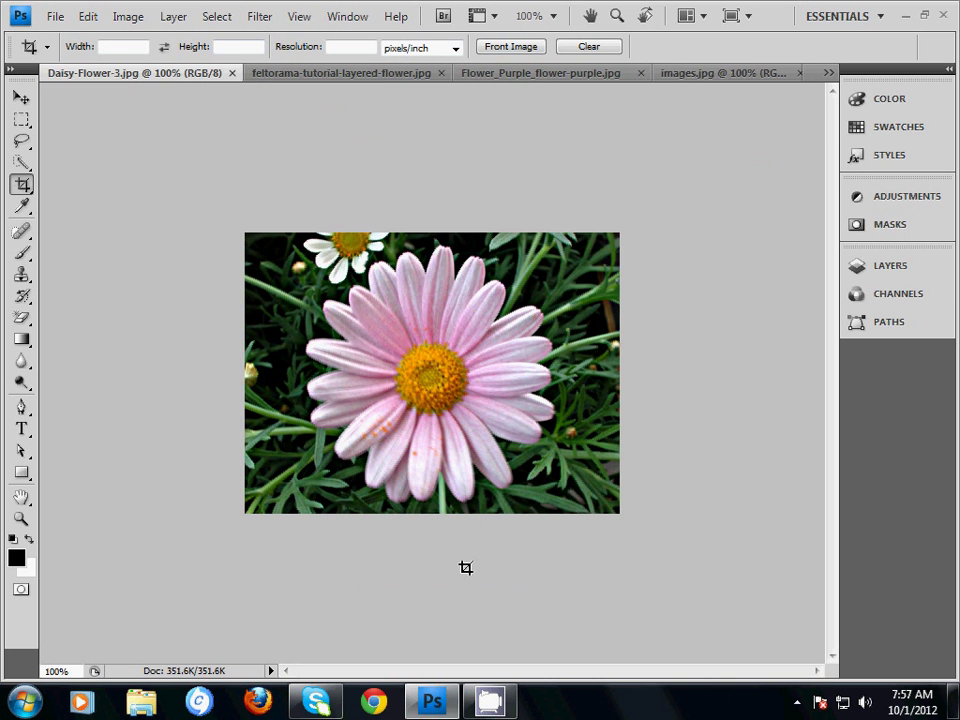
click(873, 270)
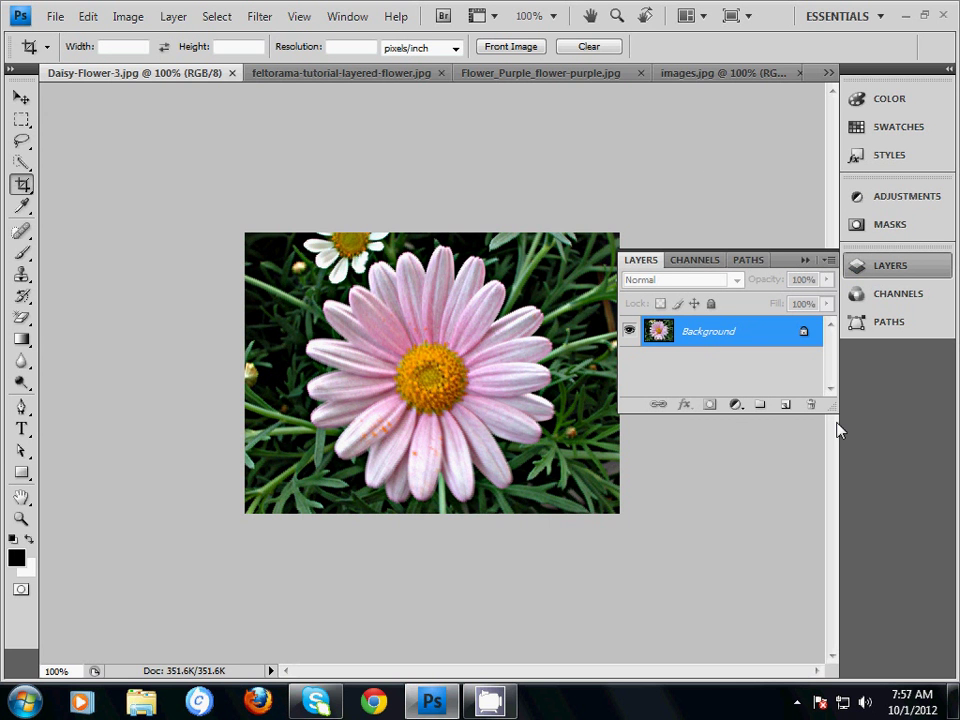
drag(838, 448, 838, 640)
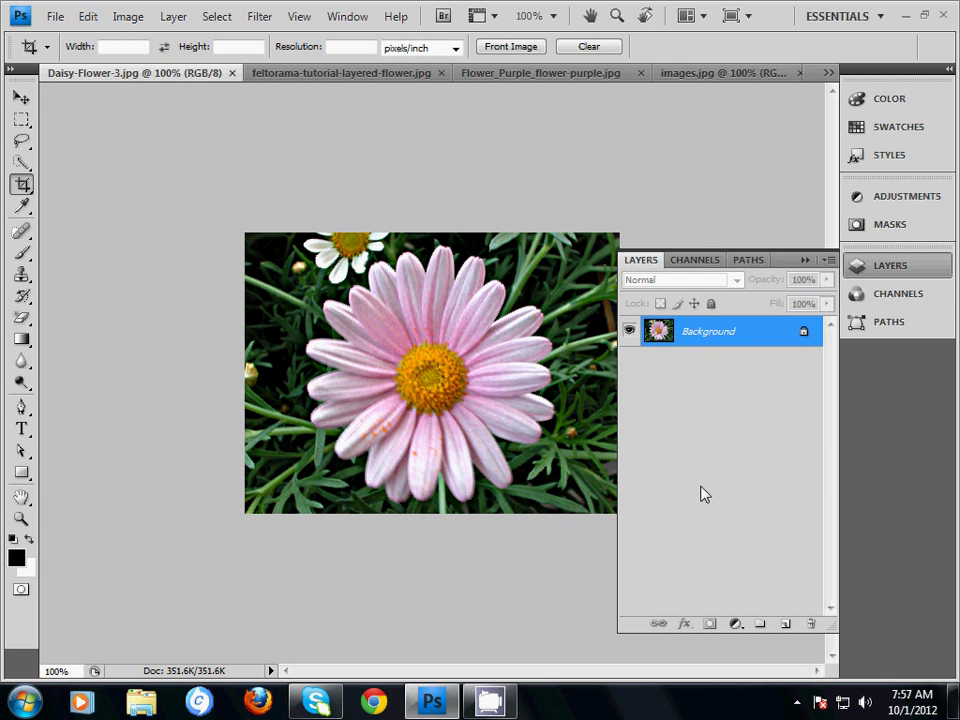
Arrange the open documents in three side-by-side columns and collapse the layer list
click(690, 74)
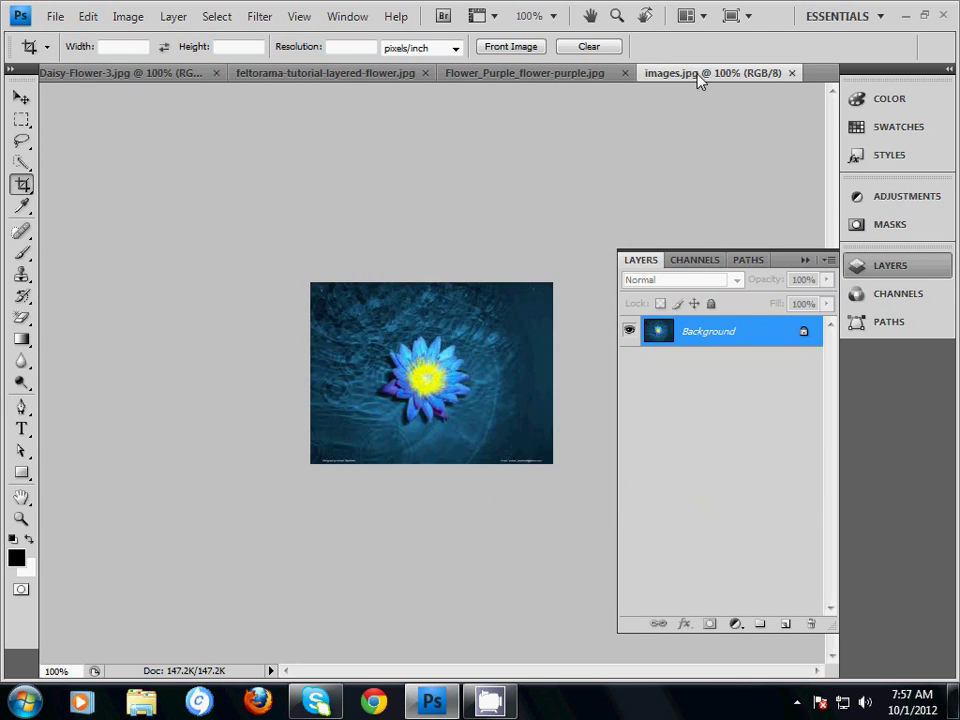
click(698, 18)
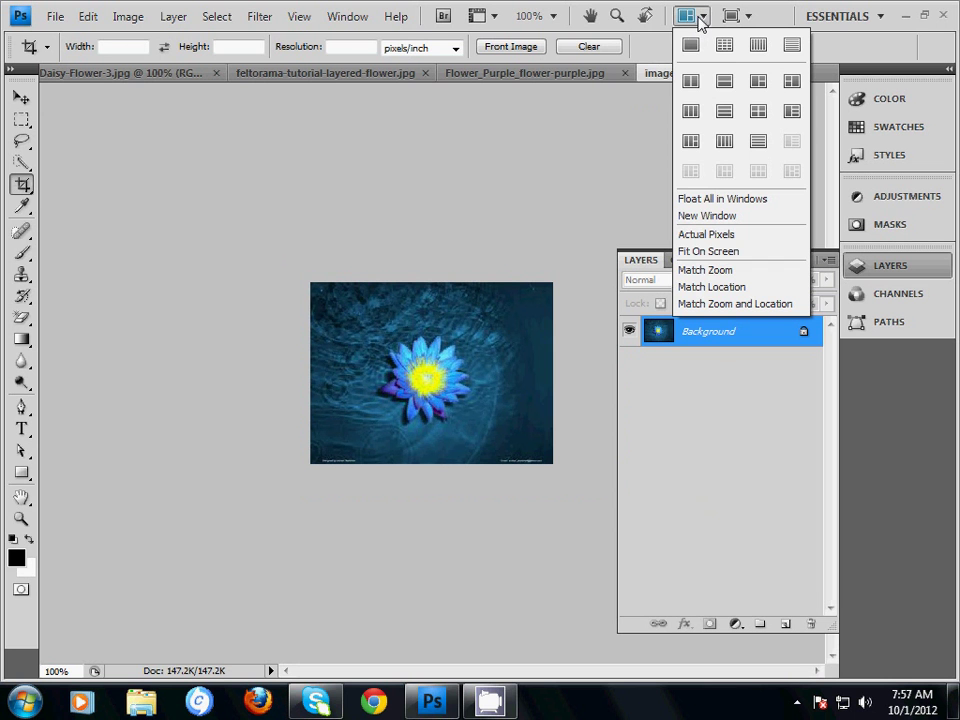
click(690, 112)
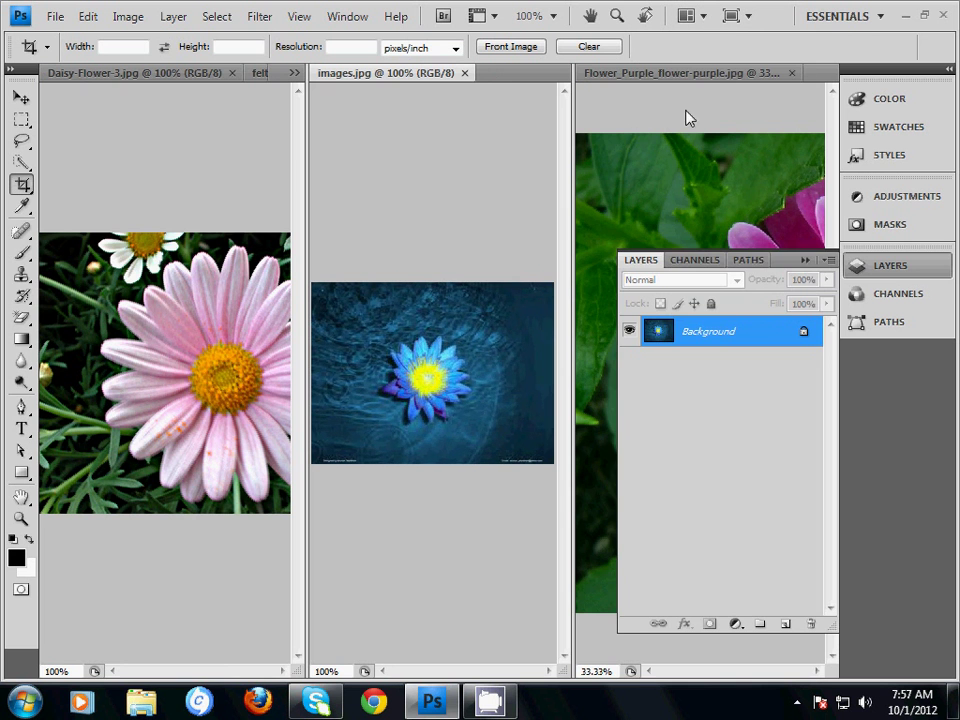
click(804, 260)
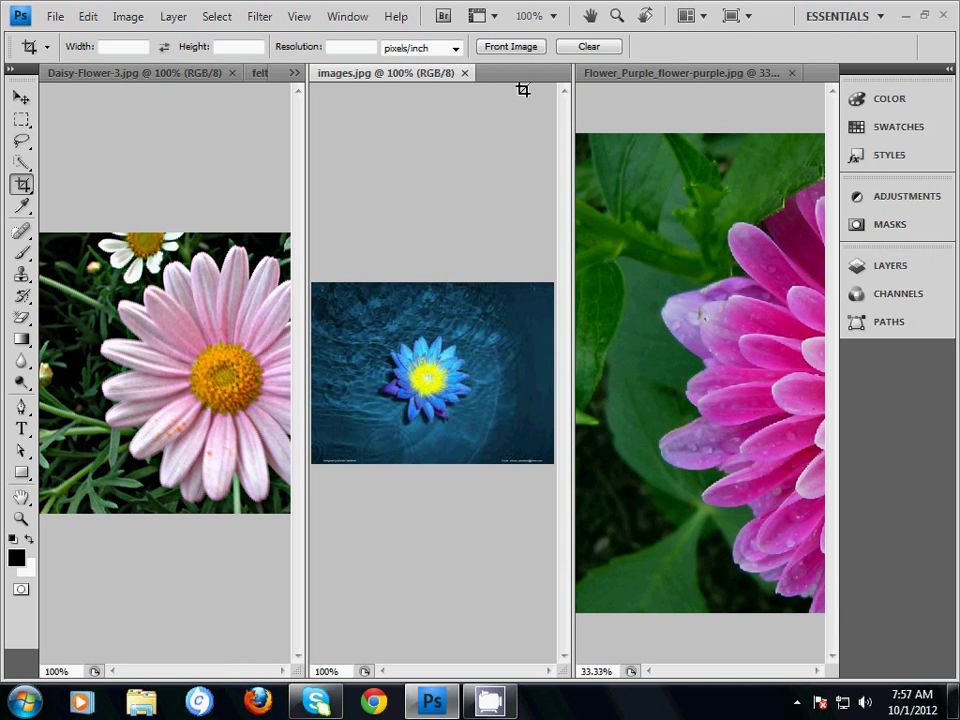
Copy the images.jpg and Flower_Purple_flower-purple.jpg pictures into Daisy-Flower-3.jpg as layers, closing each source document
click(19, 97)
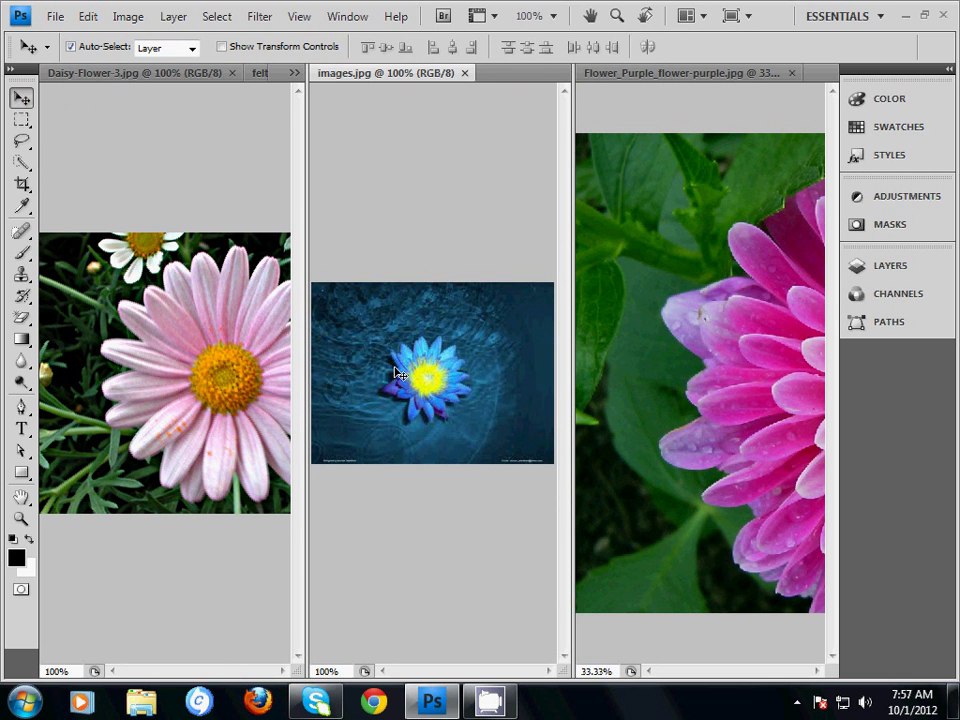
drag(399, 374, 218, 325)
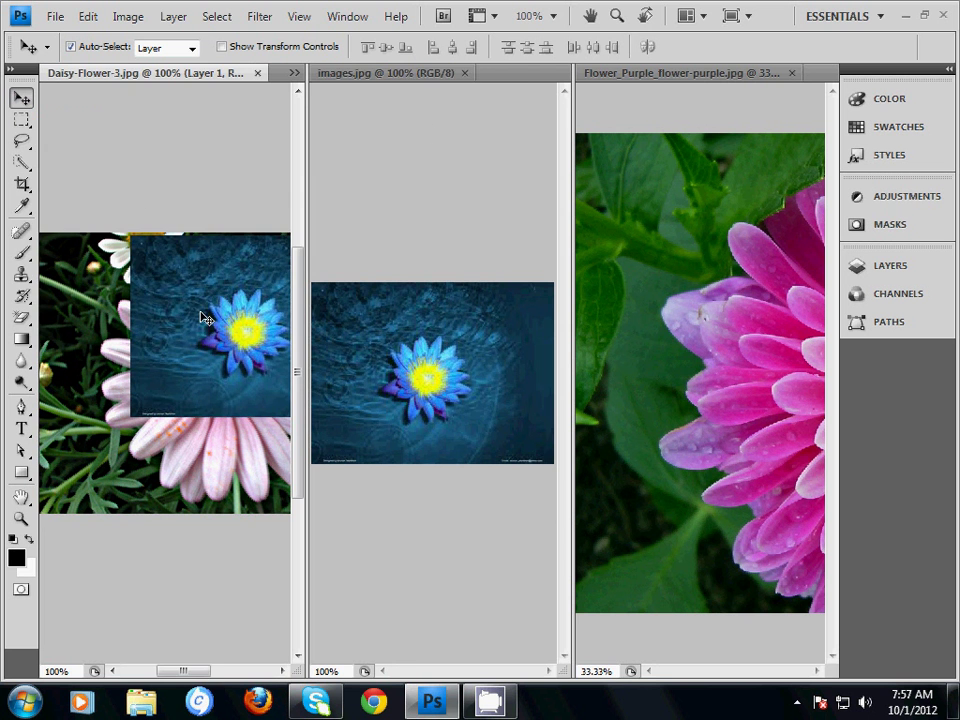
click(464, 73)
drag(640, 218, 285, 364)
click(706, 73)
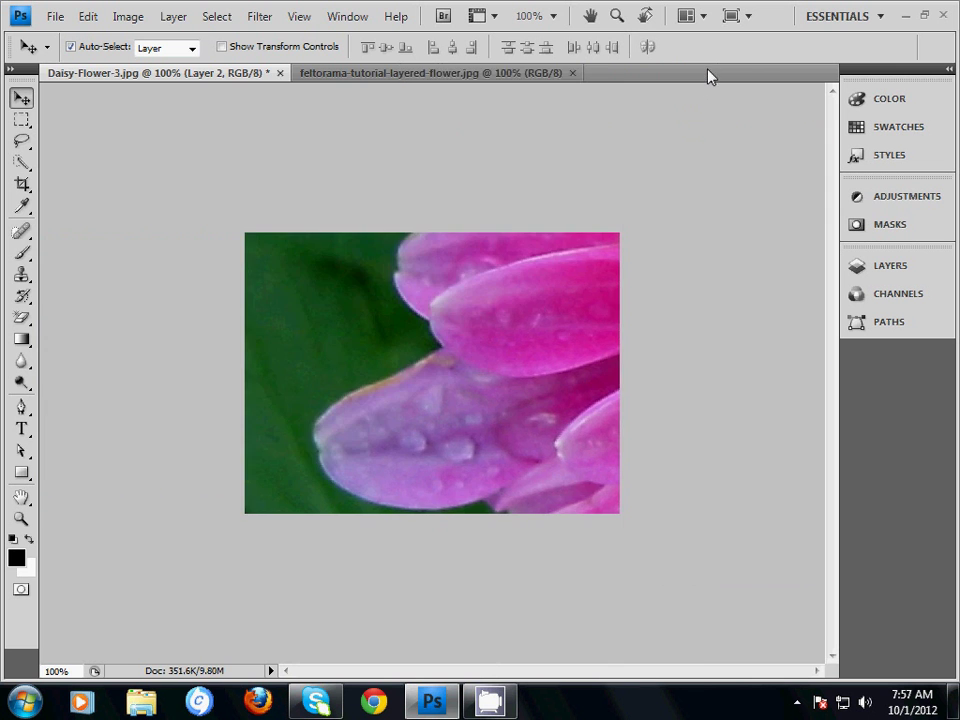
Tile the two remaining documents side by side, copy the felt flower picture into Daisy-Flower-3.jpg, and close its source document
click(393, 76)
click(231, 78)
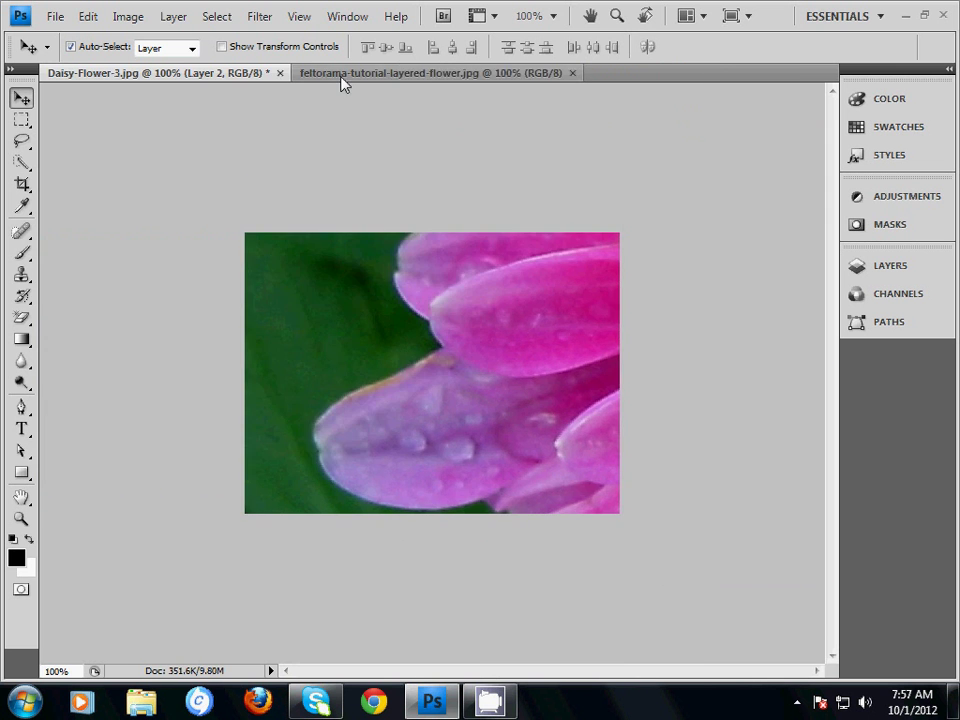
click(343, 78)
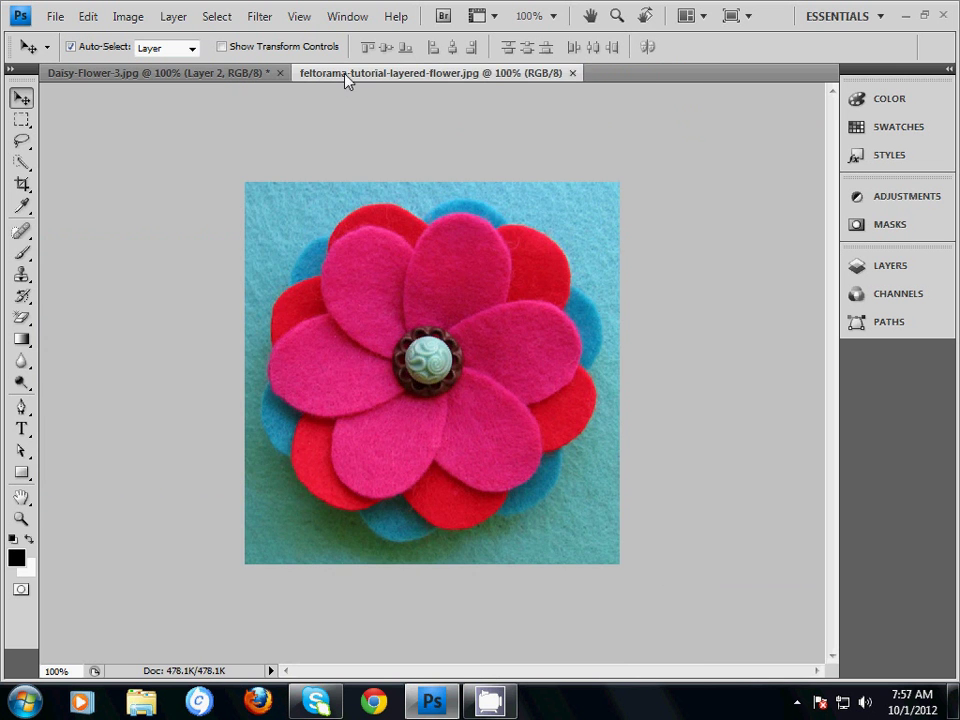
click(690, 17)
click(690, 81)
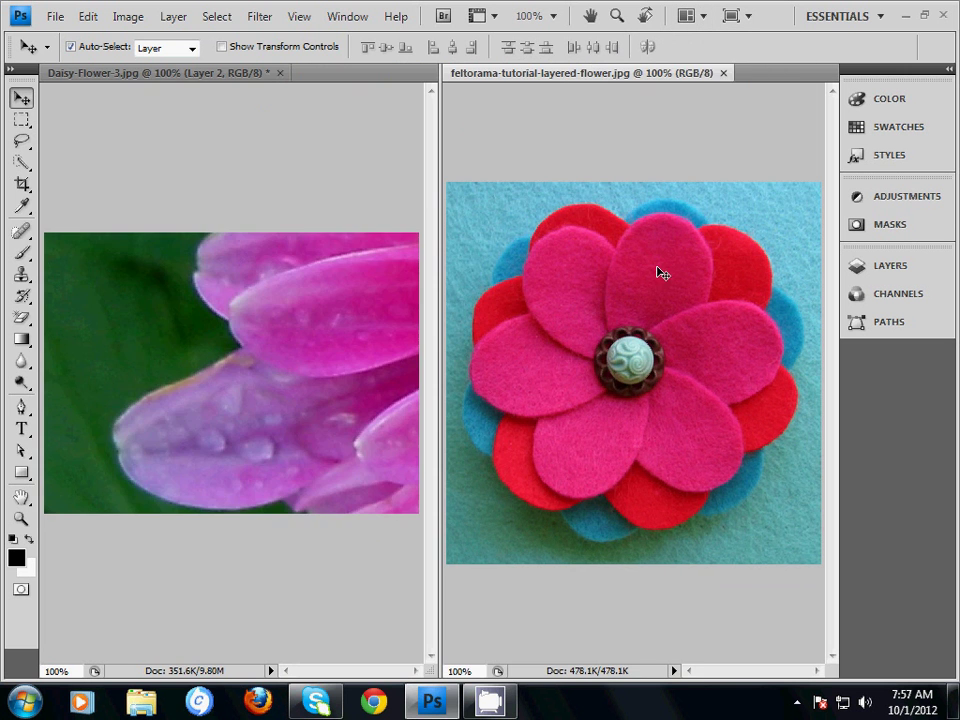
drag(660, 272, 247, 290)
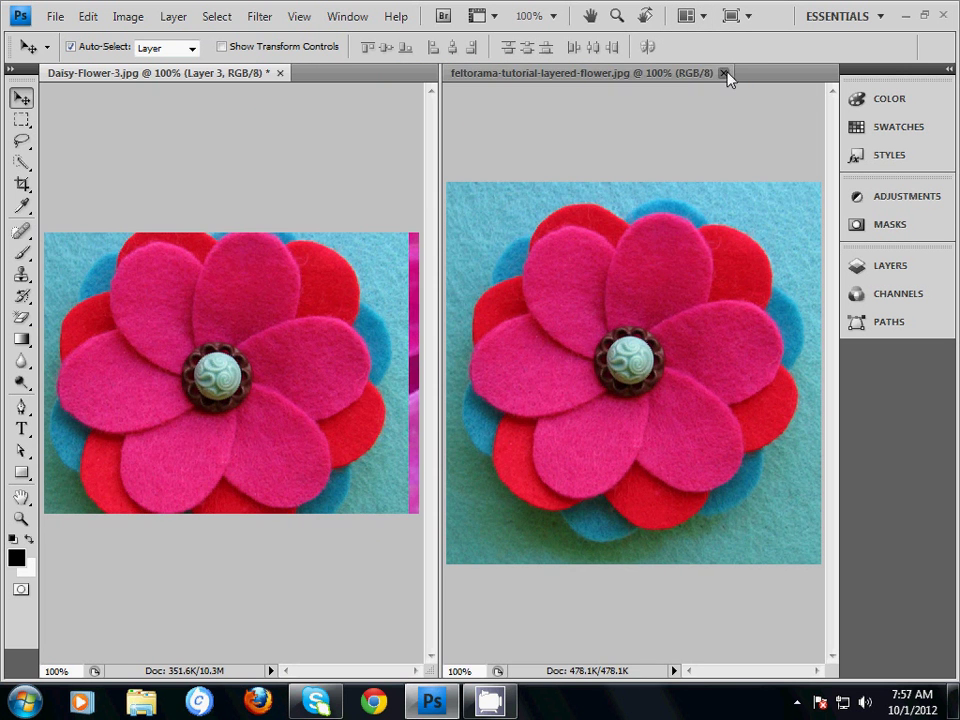
click(724, 74)
Show the layer list and convert the locked Background layer into a regular layer
scroll(478, 180, down, 3)
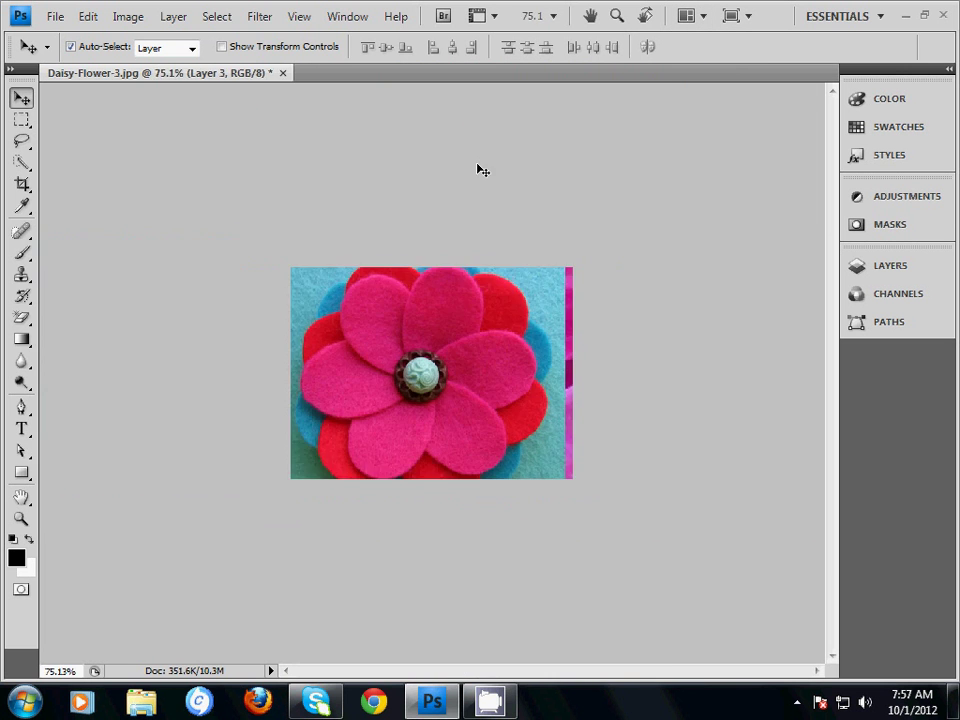
scroll(478, 180, up, 2)
click(893, 266)
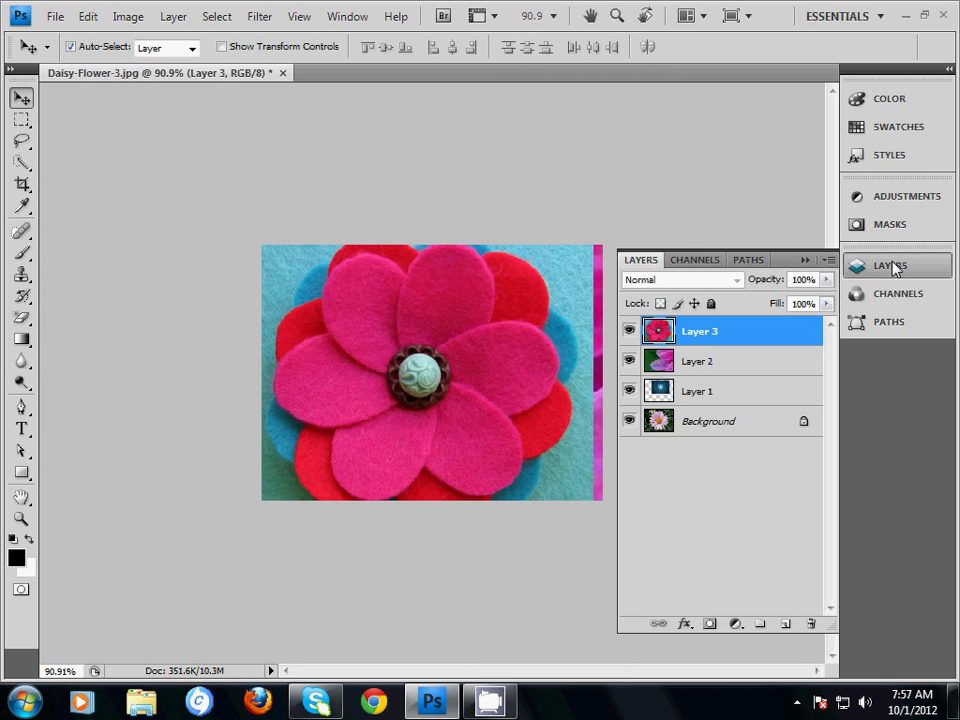
click(690, 362)
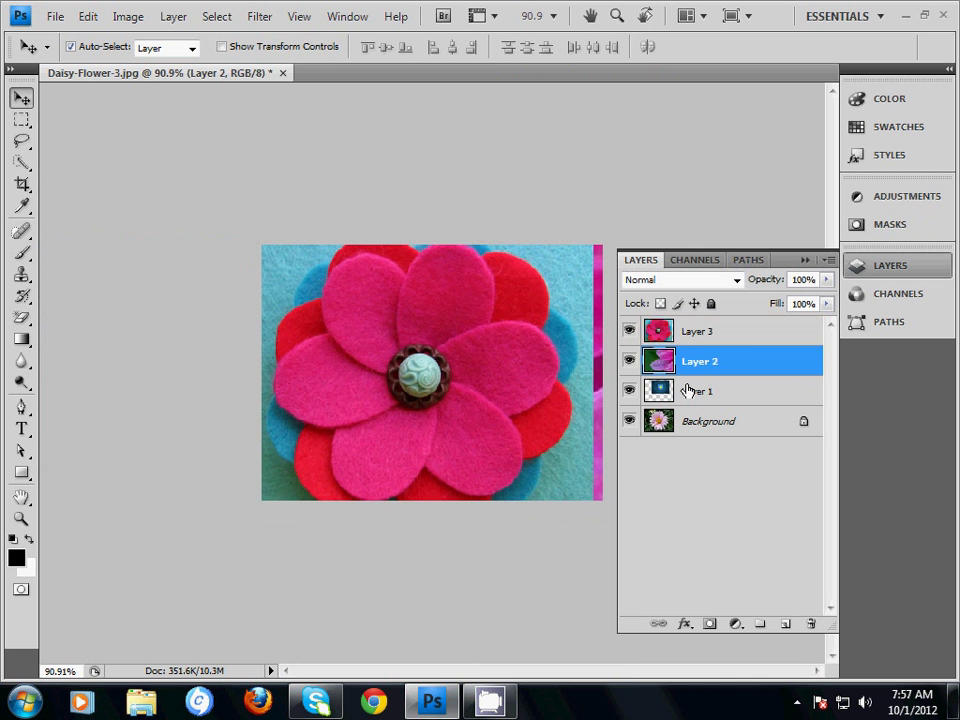
click(688, 392)
click(708, 430)
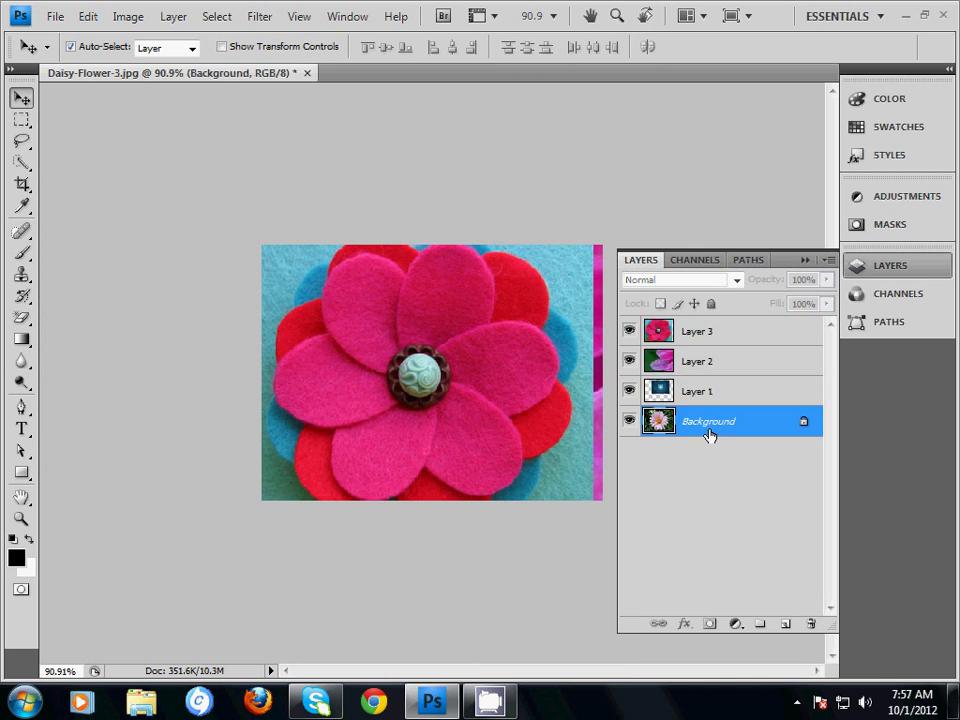
alt+double_click(765, 425)
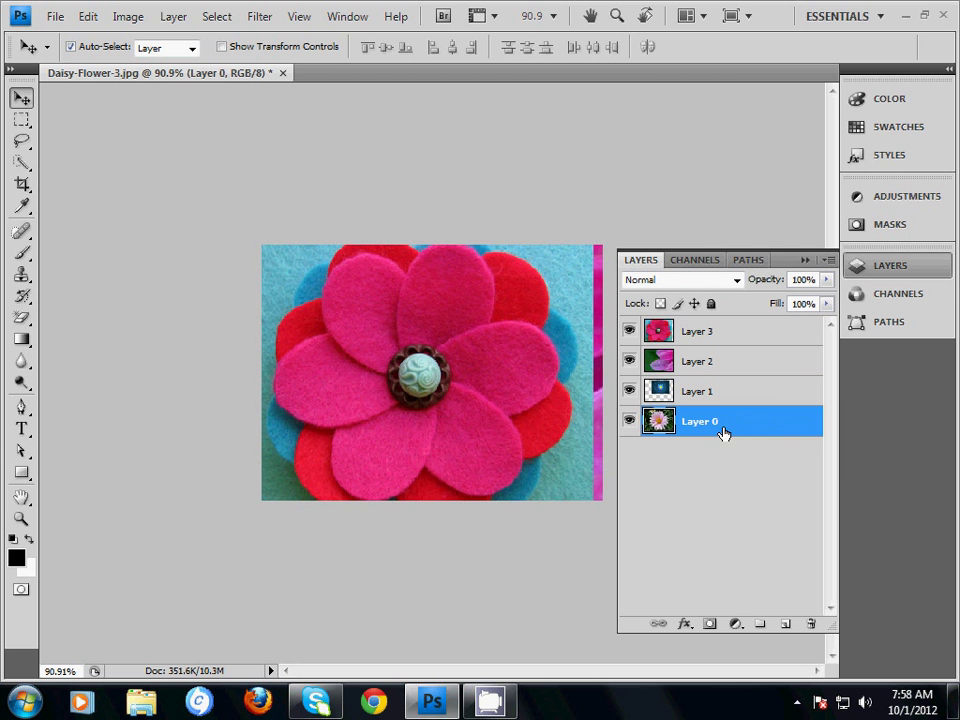
click(688, 340)
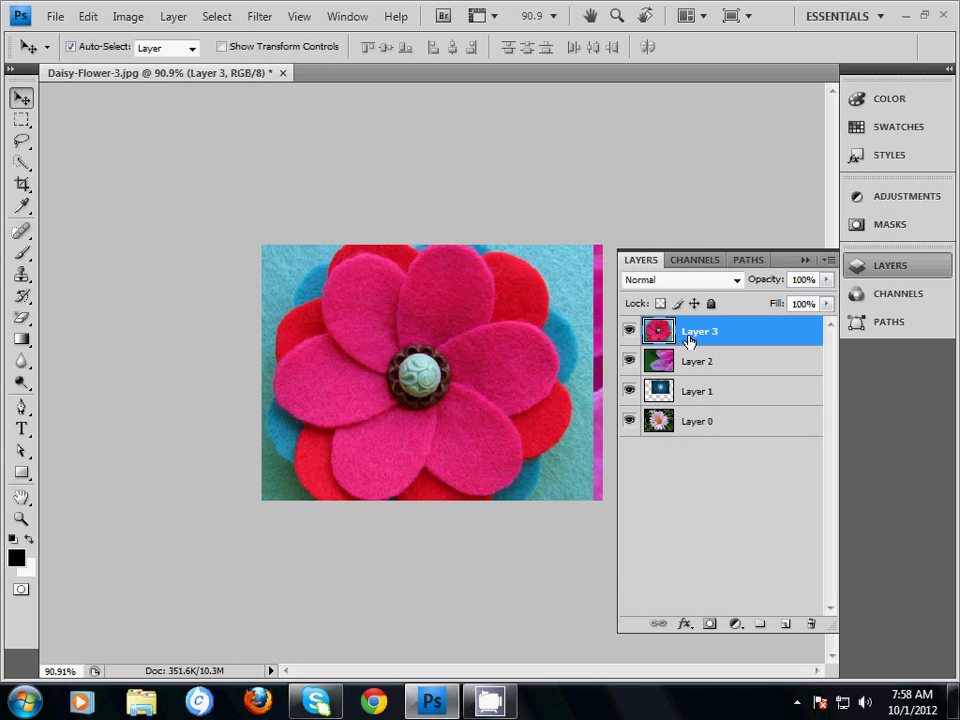
click(671, 391)
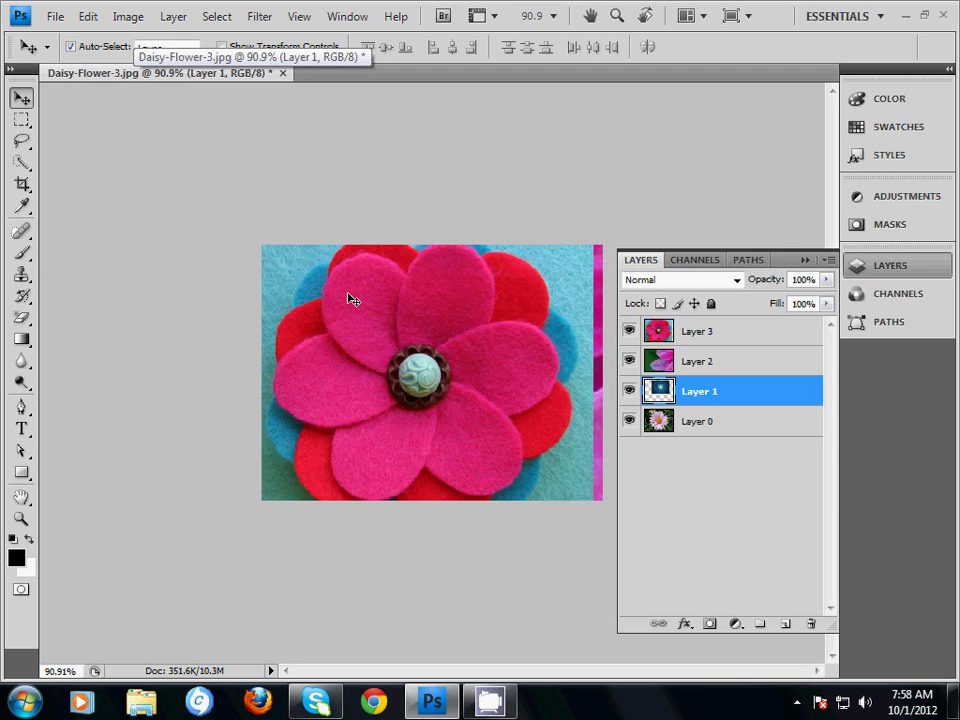
key(ctrl+t)
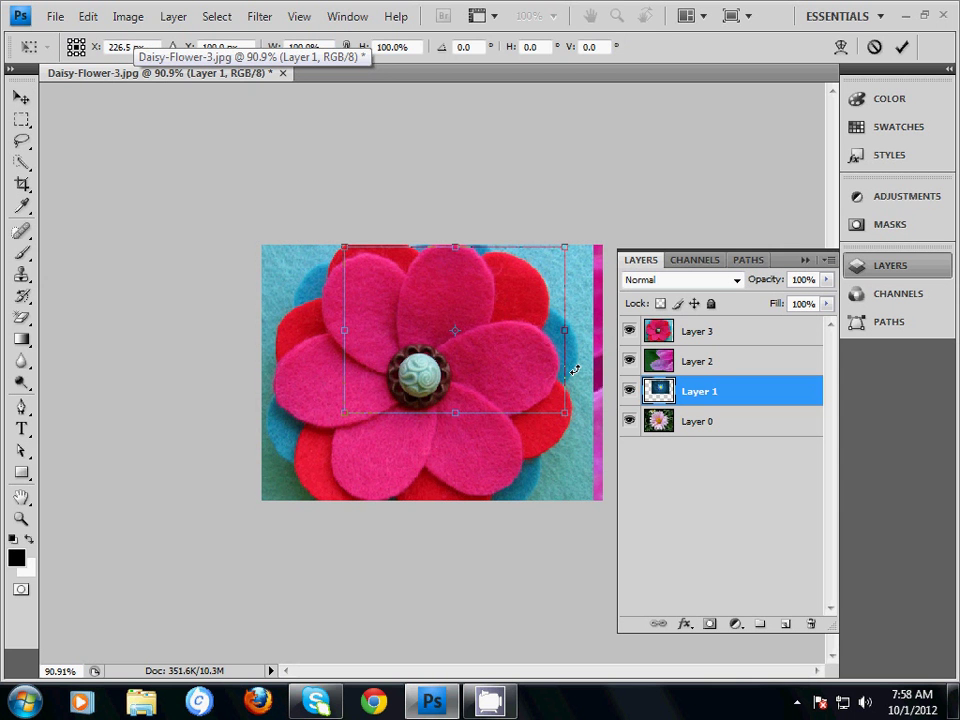
key(Return)
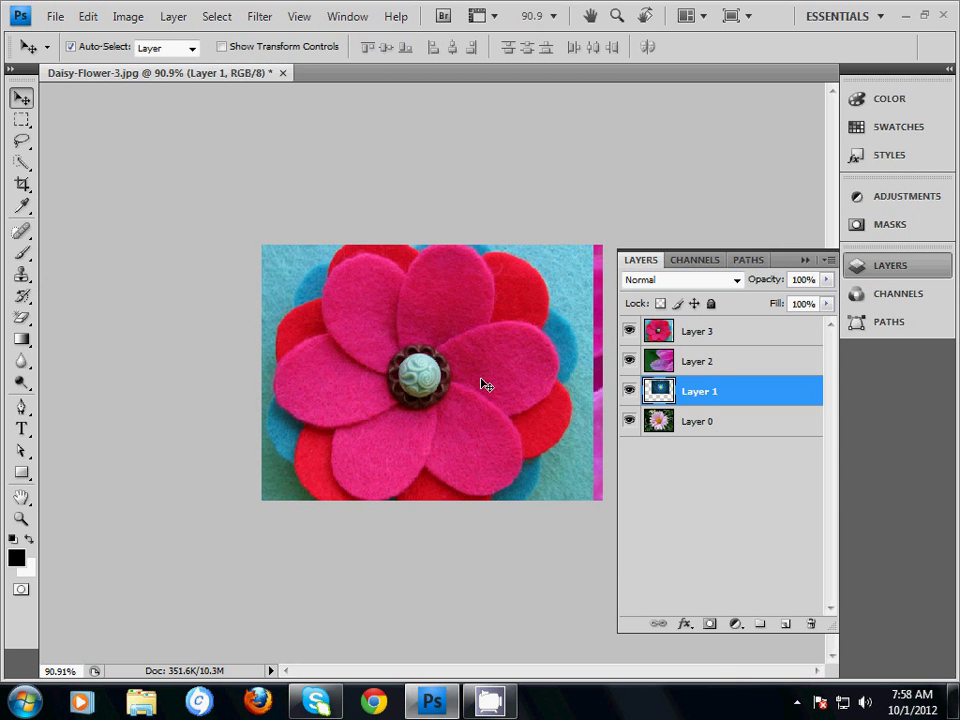
Scale the felt flower on Layer 3 to about 50% width and 45% height, shifting it toward the canvas's upper left
click(678, 338)
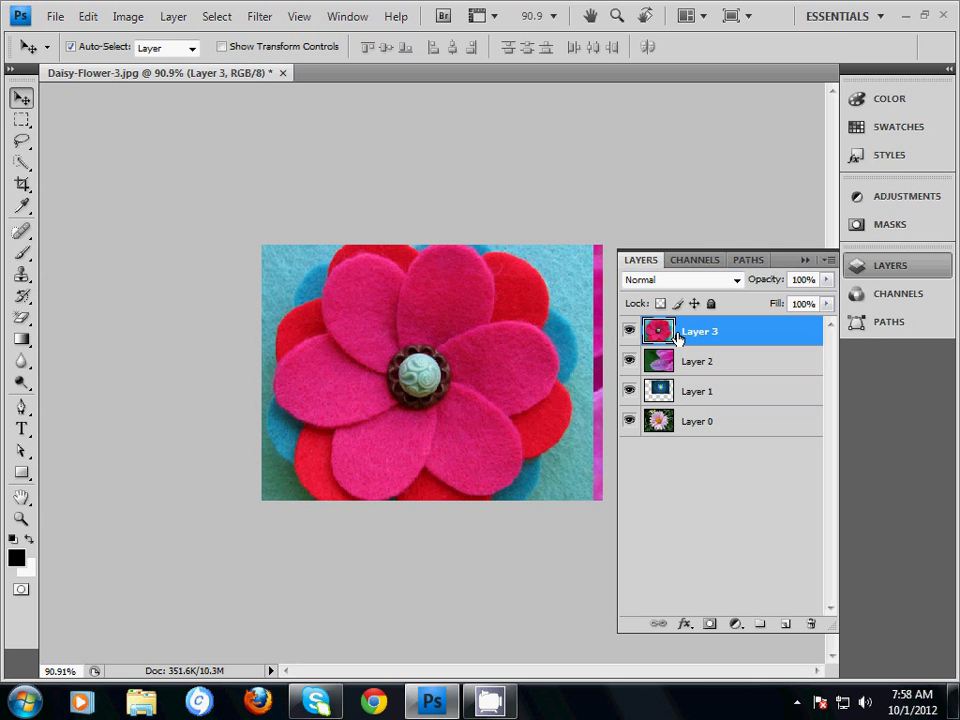
key(ctrl+t)
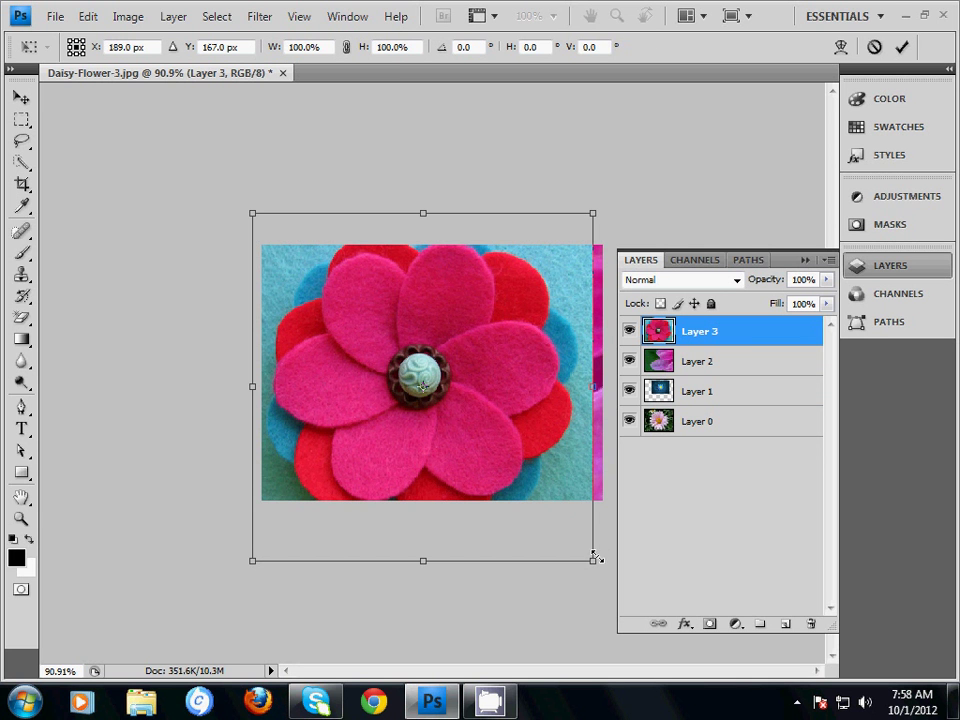
drag(594, 559, 526, 491)
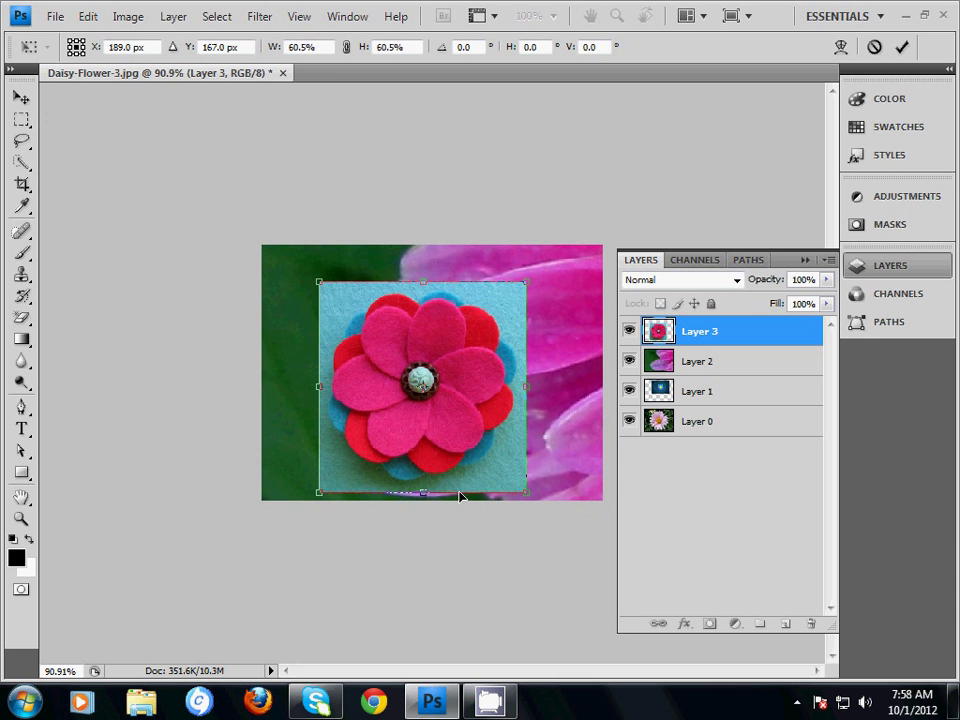
drag(423, 492, 426, 480)
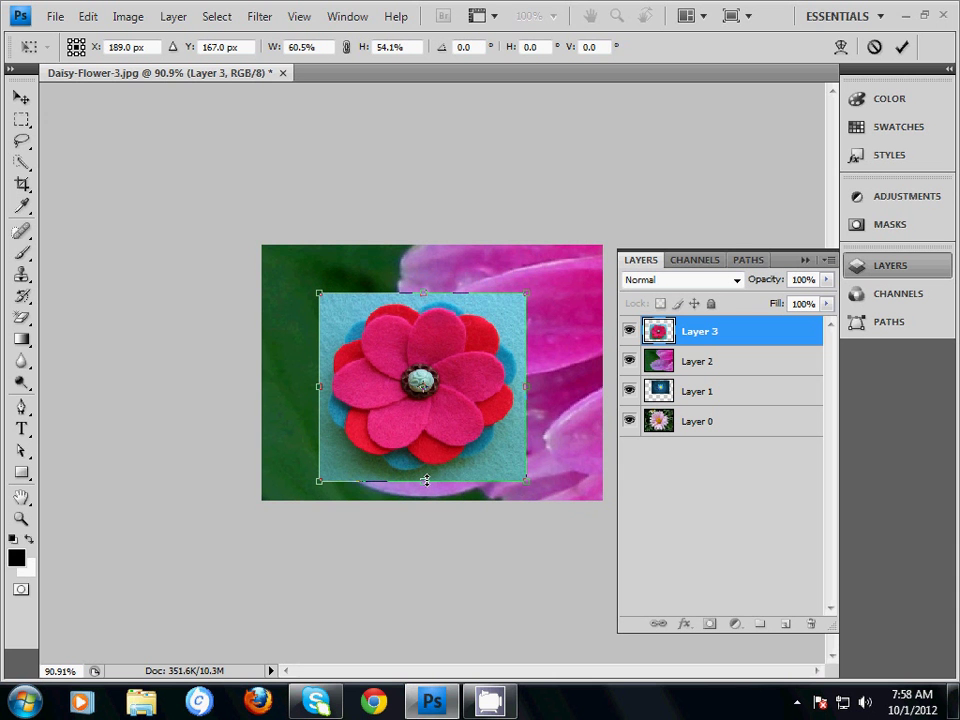
drag(420, 401, 393, 375)
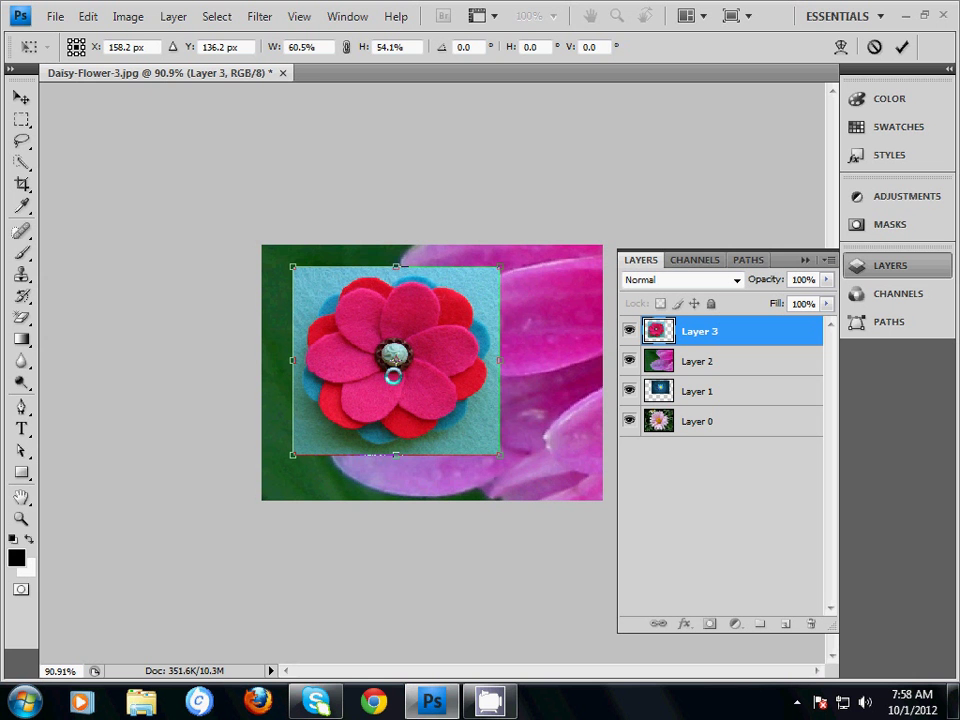
drag(497, 452, 474, 414)
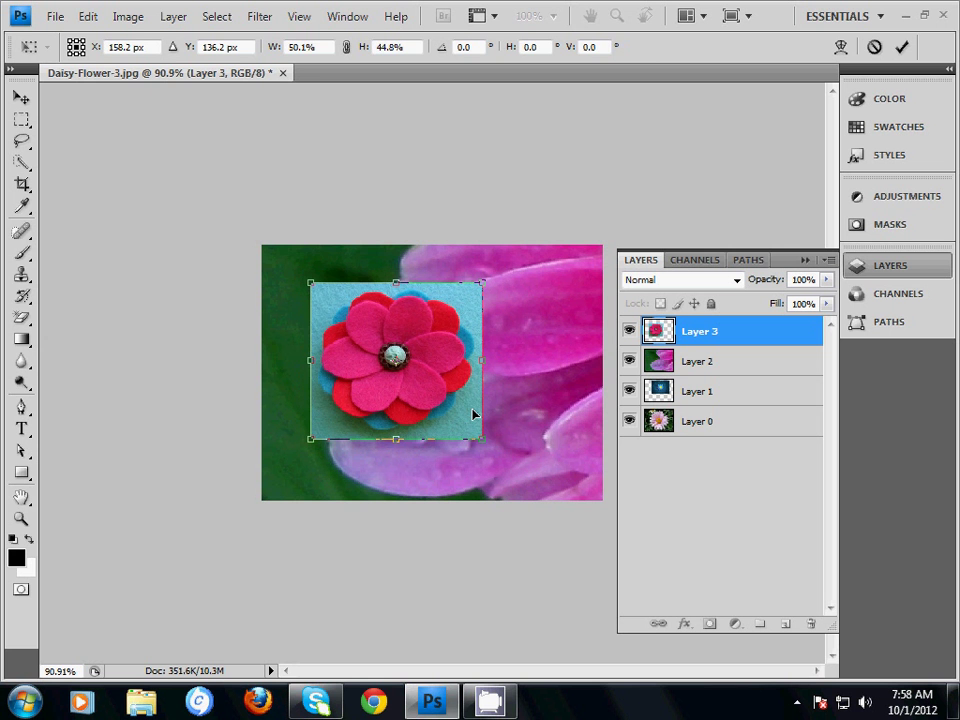
key(Return)
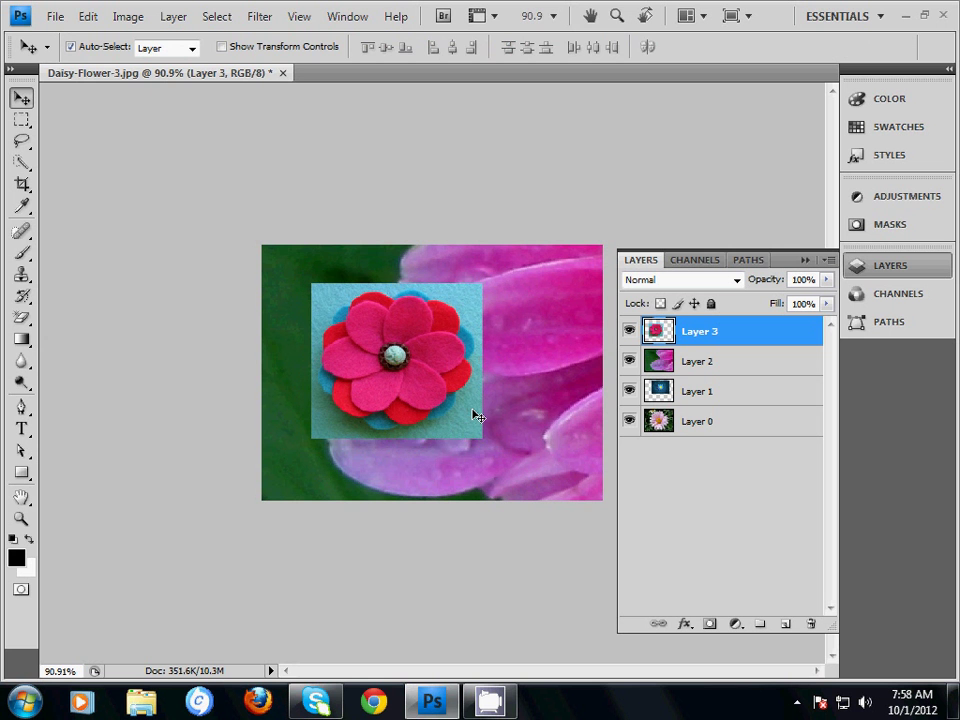
Shrink the oversized purple flower on Layer 2 to well below 35.5% and place it at the right side of the canvas
click(688, 367)
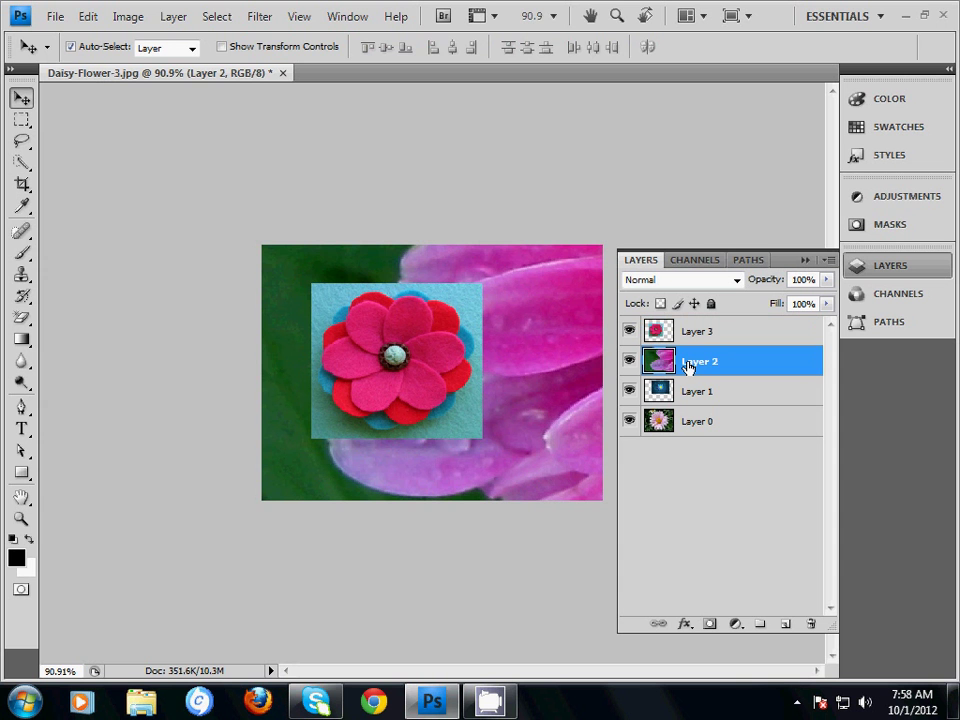
key(ctrl+t)
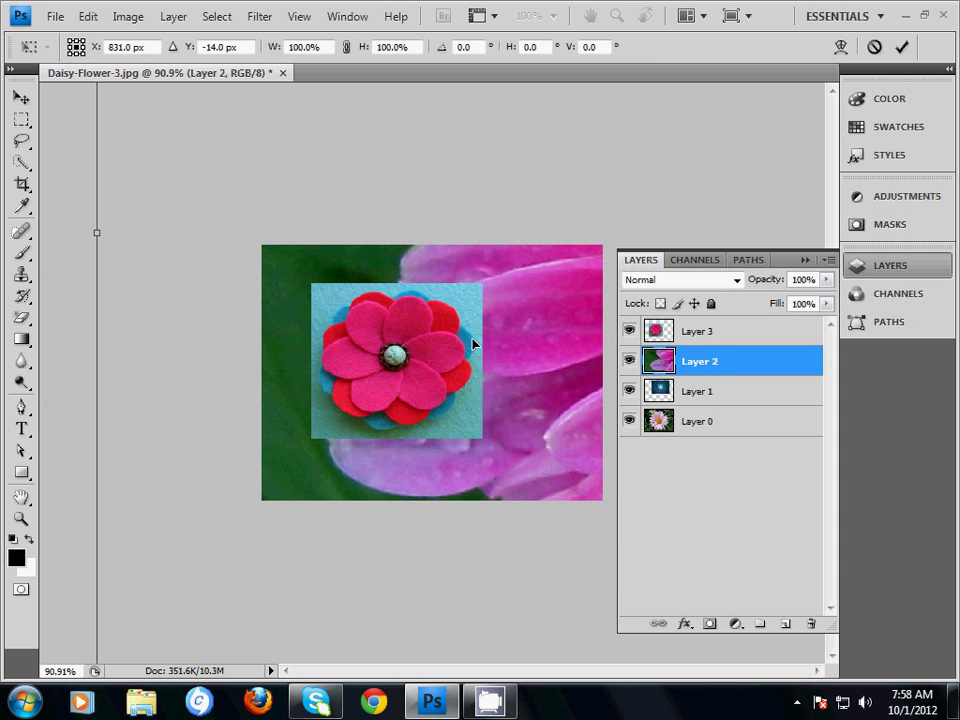
scroll(471, 341, down, 5)
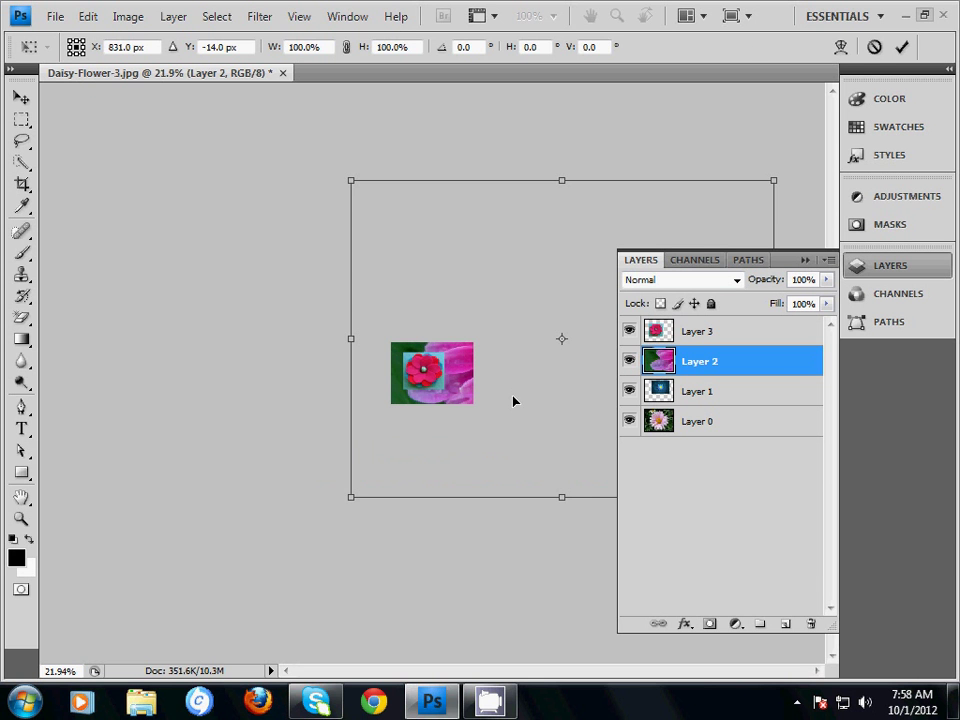
click(804, 261)
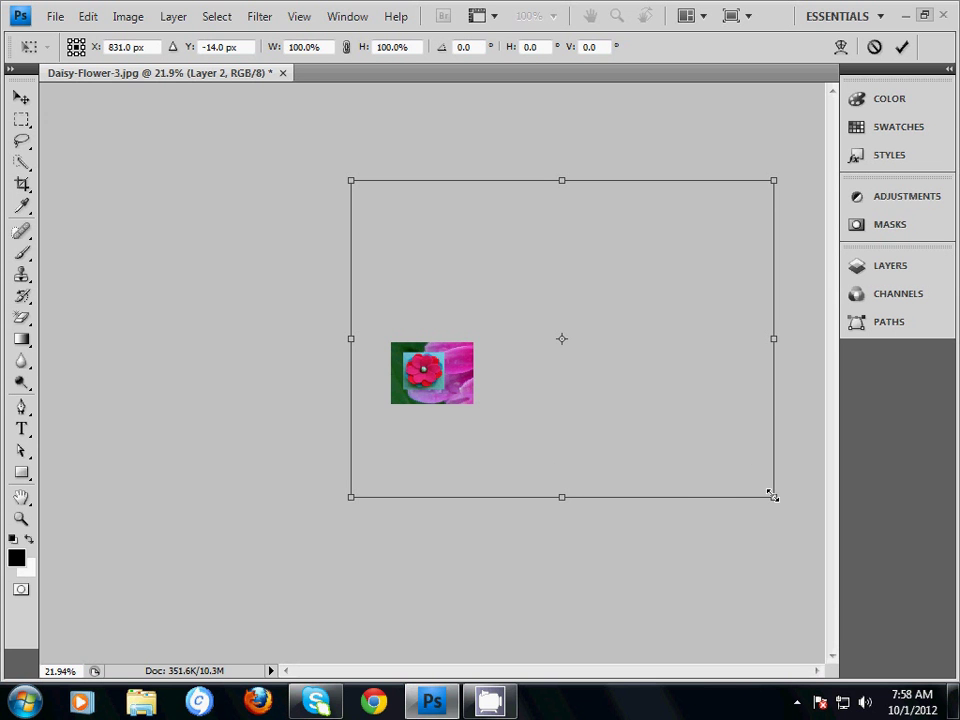
drag(773, 496, 617, 421)
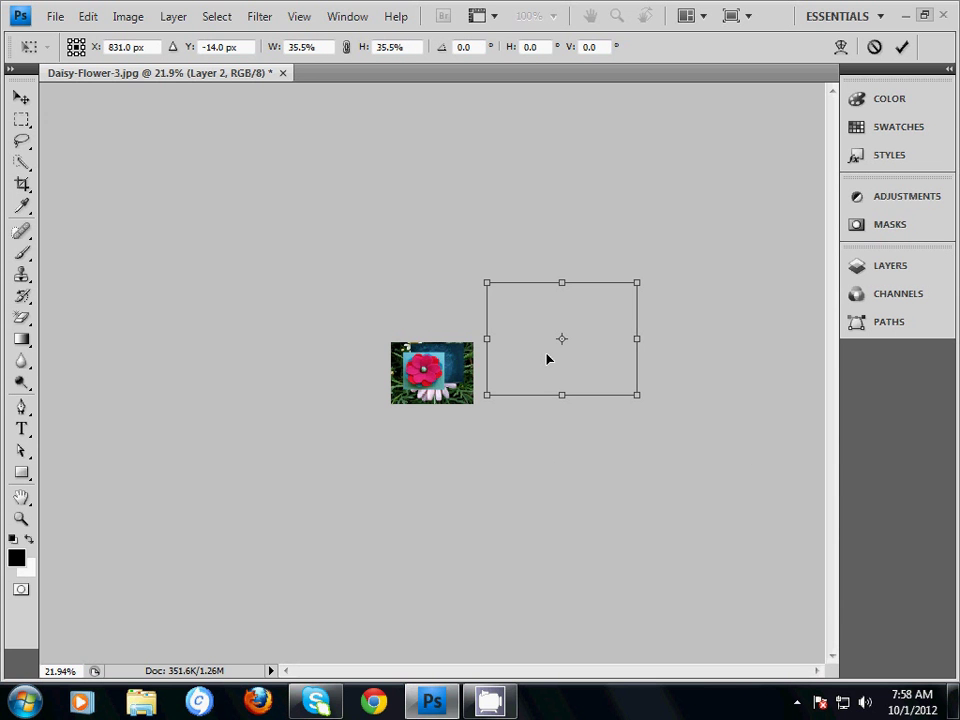
drag(549, 358, 440, 372)
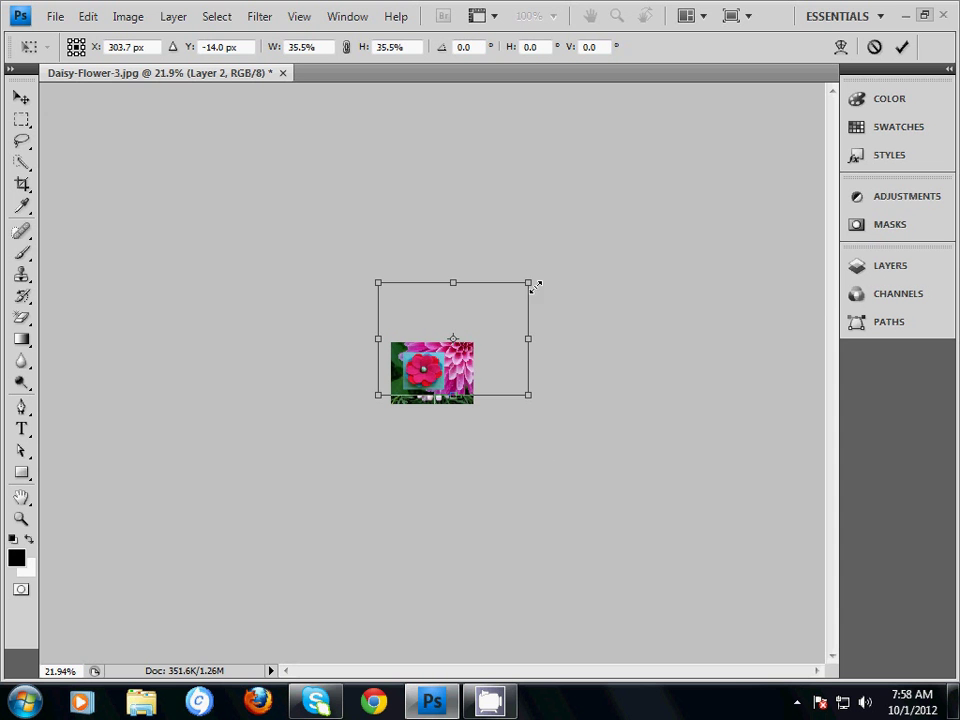
drag(528, 283, 475, 356)
key(Return)
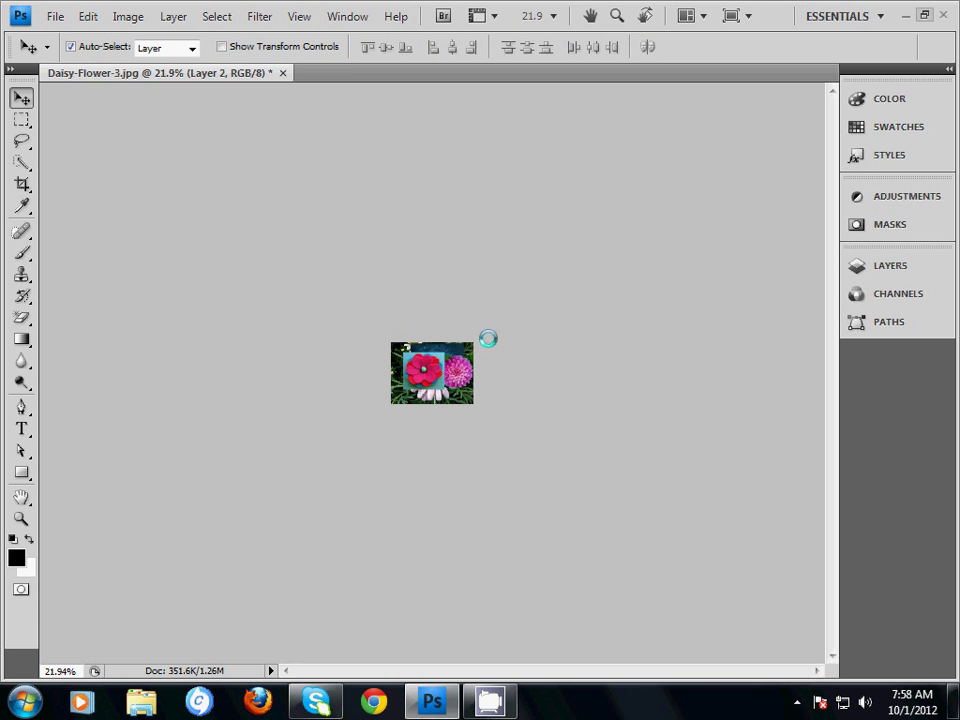
Scale the daisy on Layer 0 to about 47% and move it to the lower left of the canvas
scroll(652, 495, up, 5)
scroll(652, 495, up, 4)
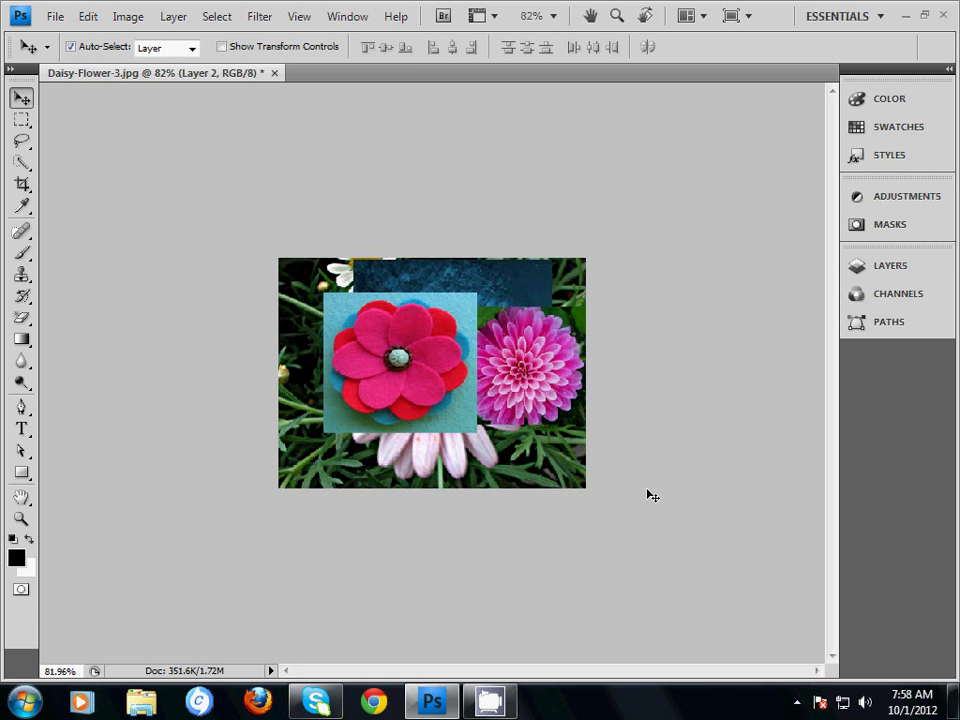
scroll(652, 495, up, 1)
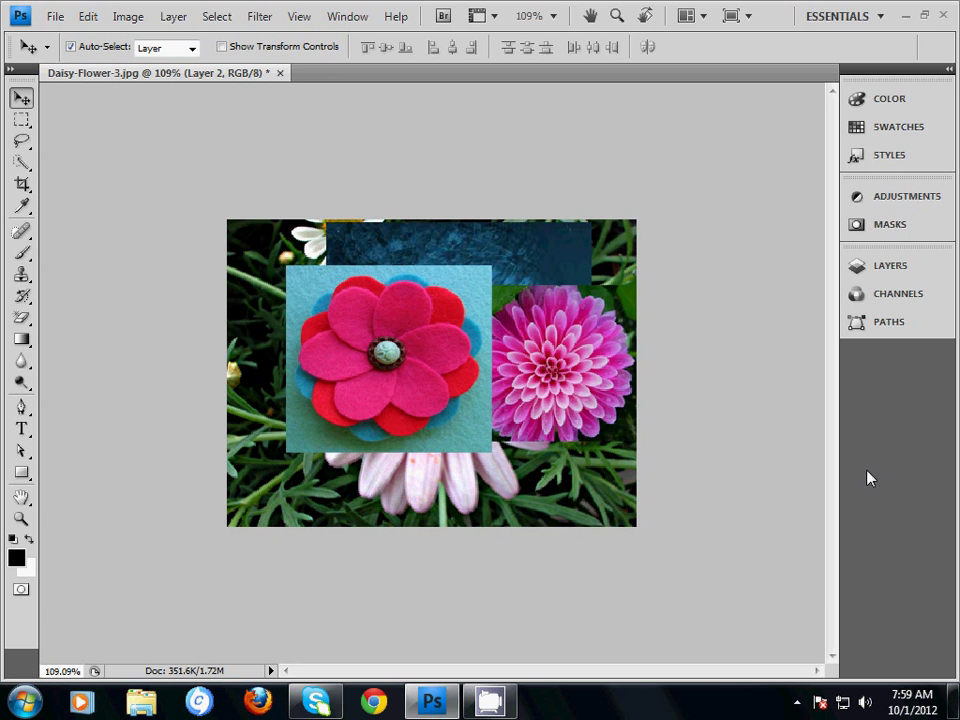
click(872, 265)
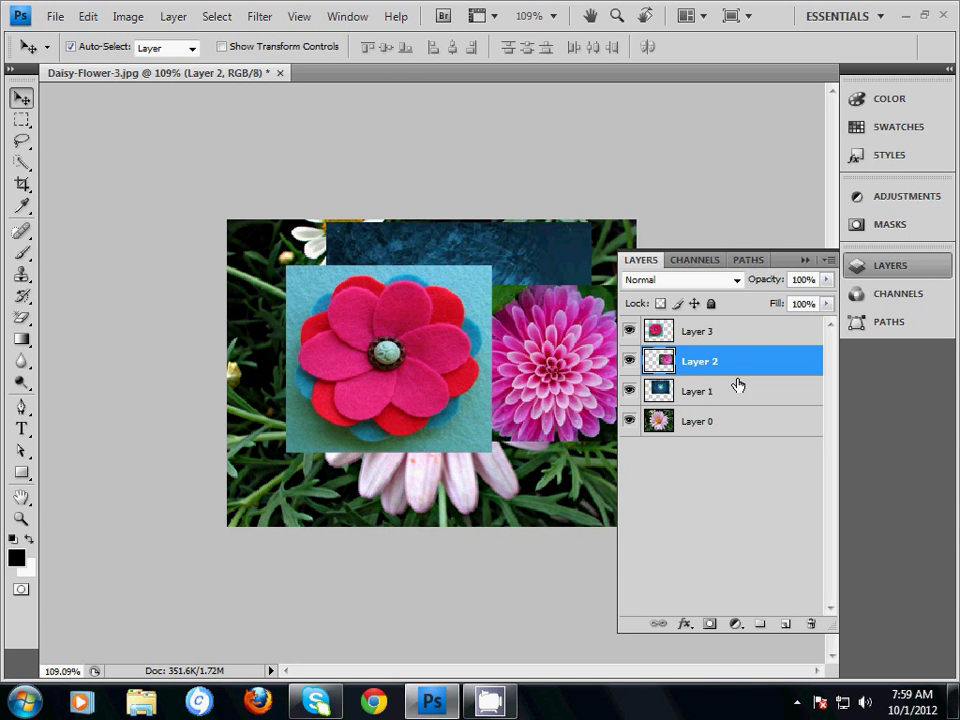
click(697, 393)
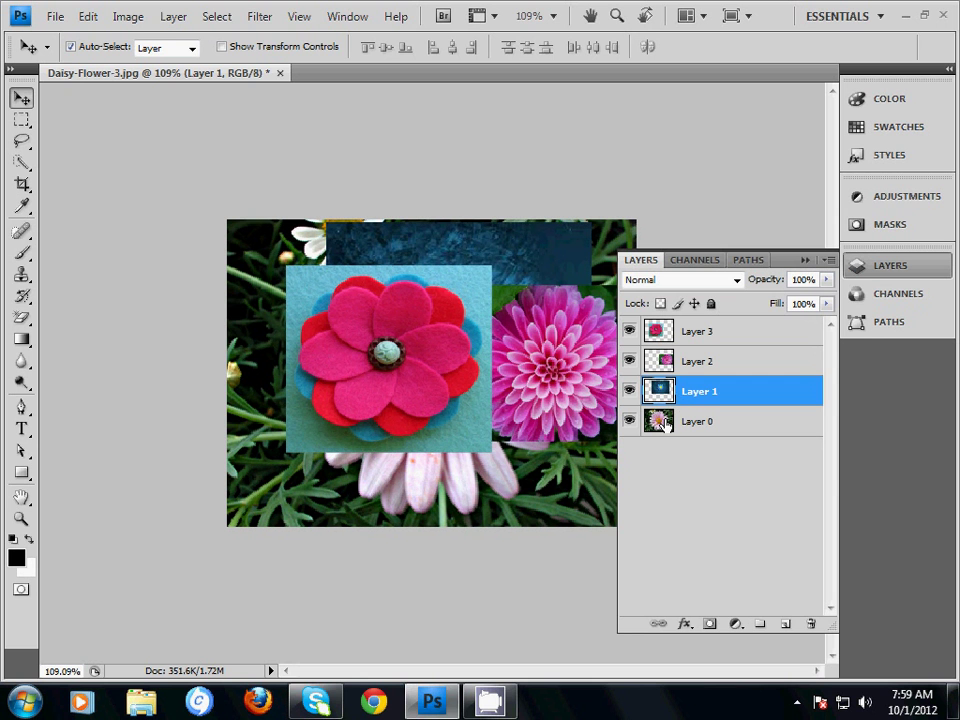
click(666, 423)
key(ctrl+t)
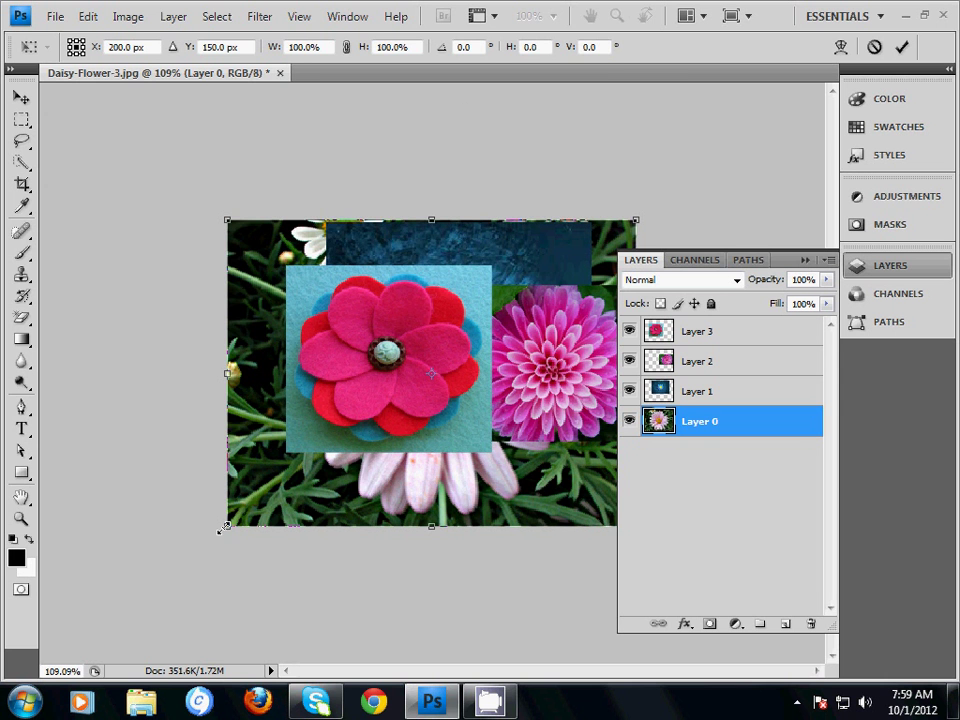
drag(227, 525, 331, 474)
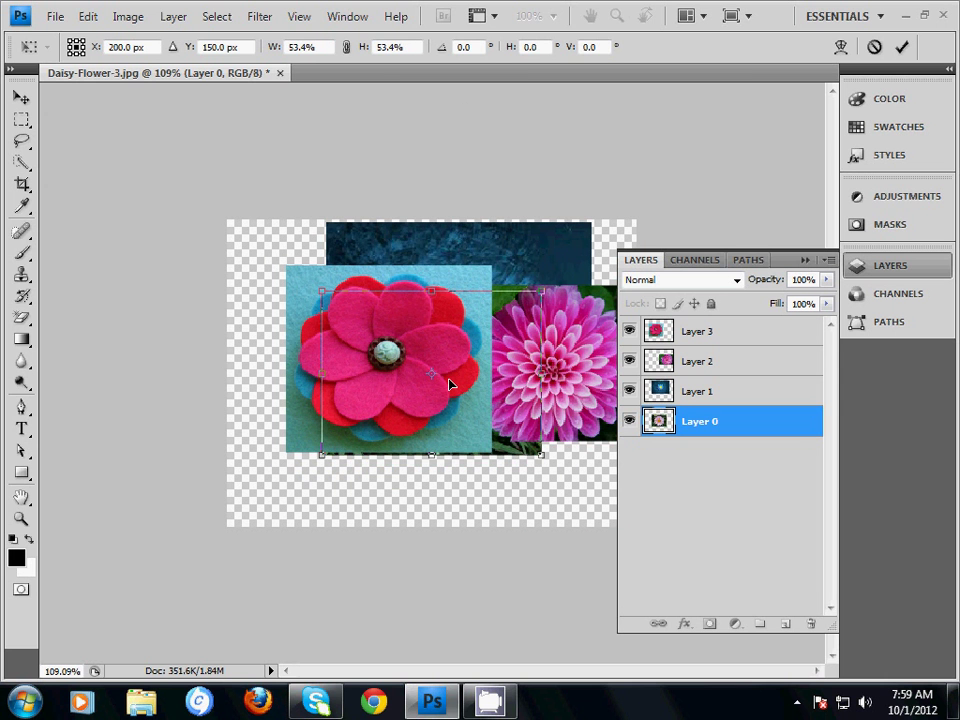
drag(449, 383, 394, 438)
drag(478, 504, 466, 493)
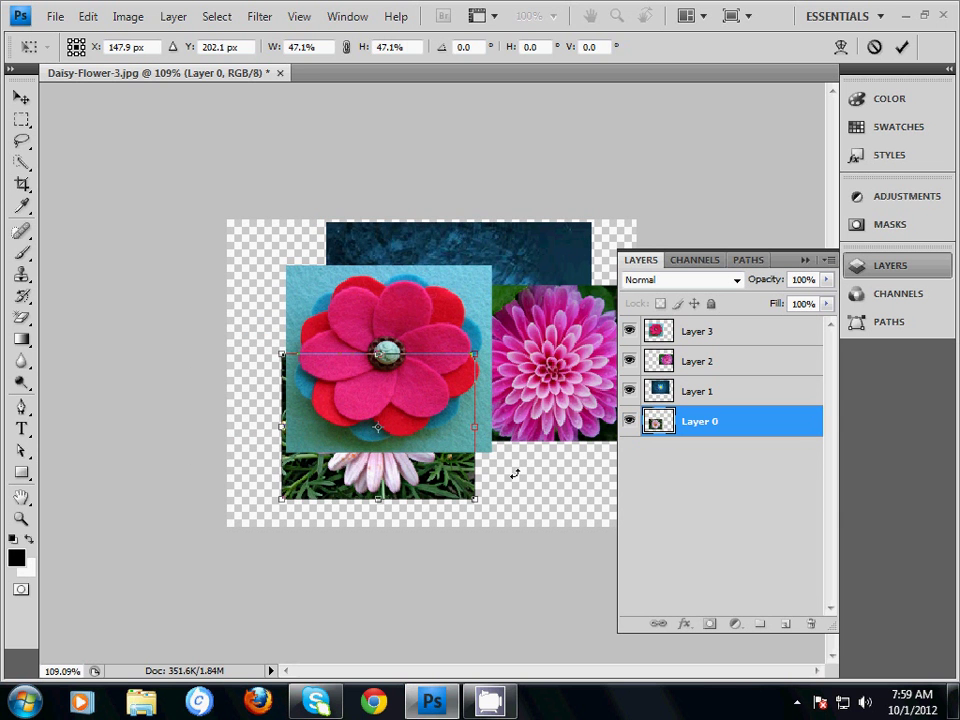
key(Return)
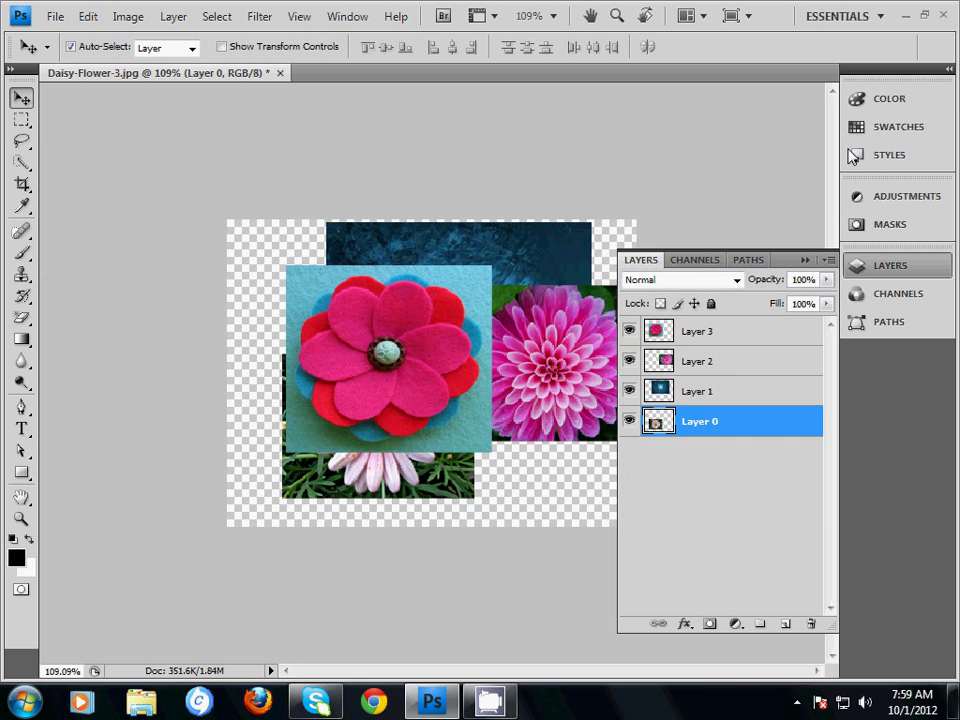
Expand the docked panels and collapse the adjustments so the full layer list has room
click(947, 69)
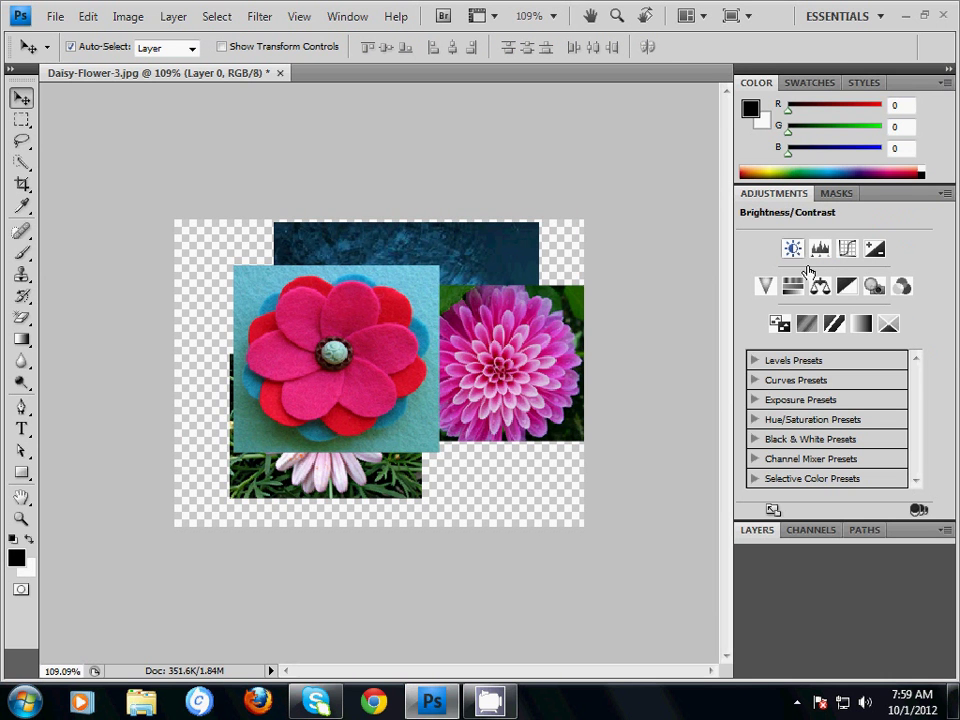
click(786, 533)
click(760, 530)
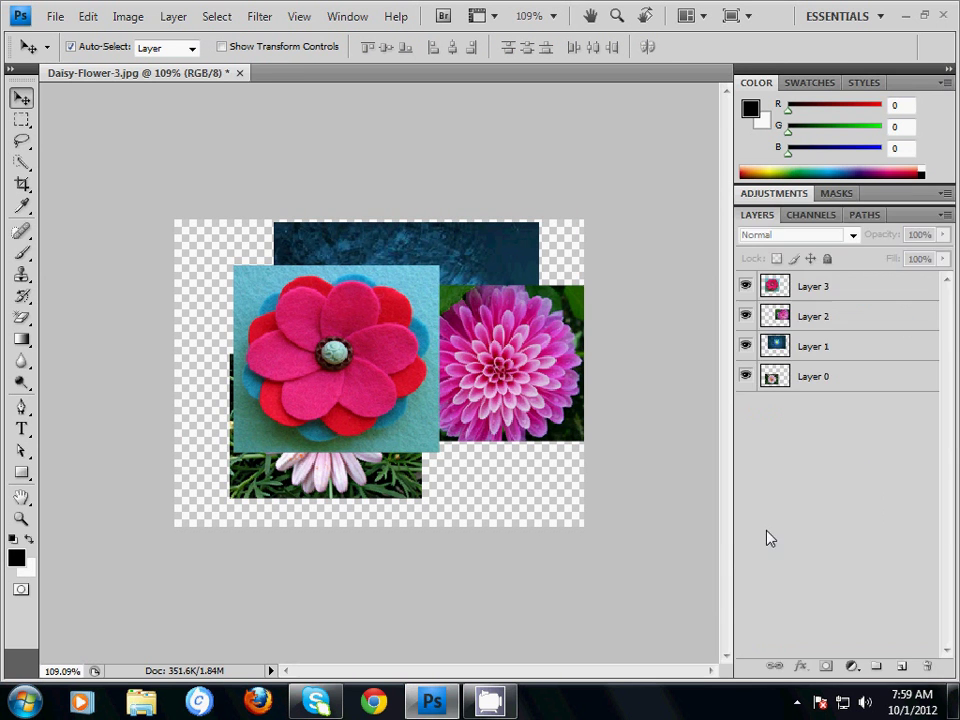
Move the felt flower on Layer 3 toward the canvas centre and display the grid over the document
click(808, 290)
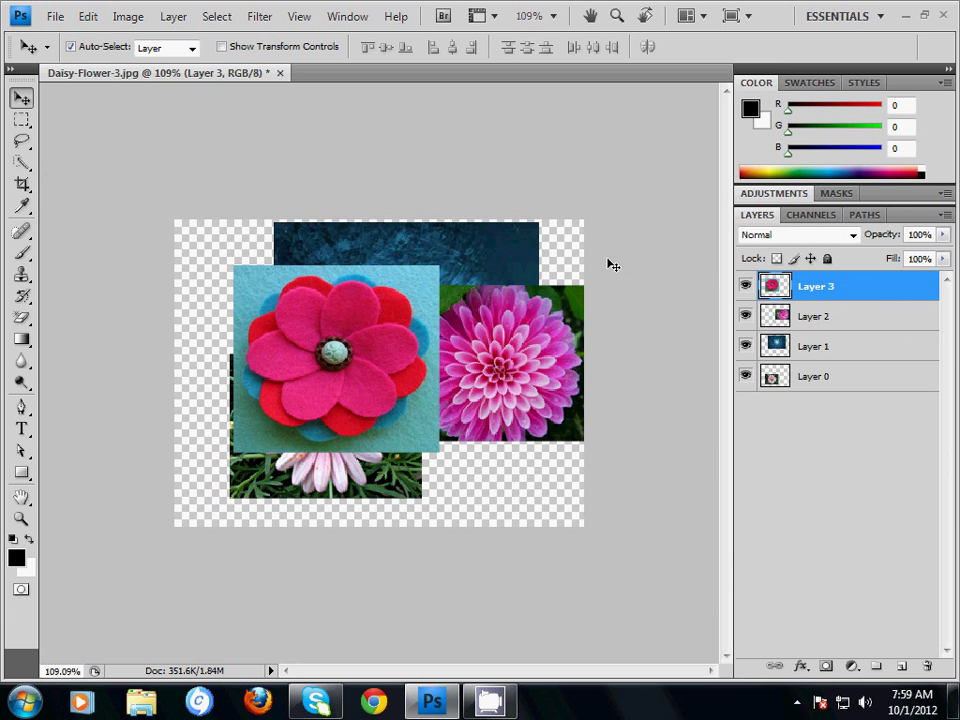
drag(288, 368, 331, 393)
click(494, 17)
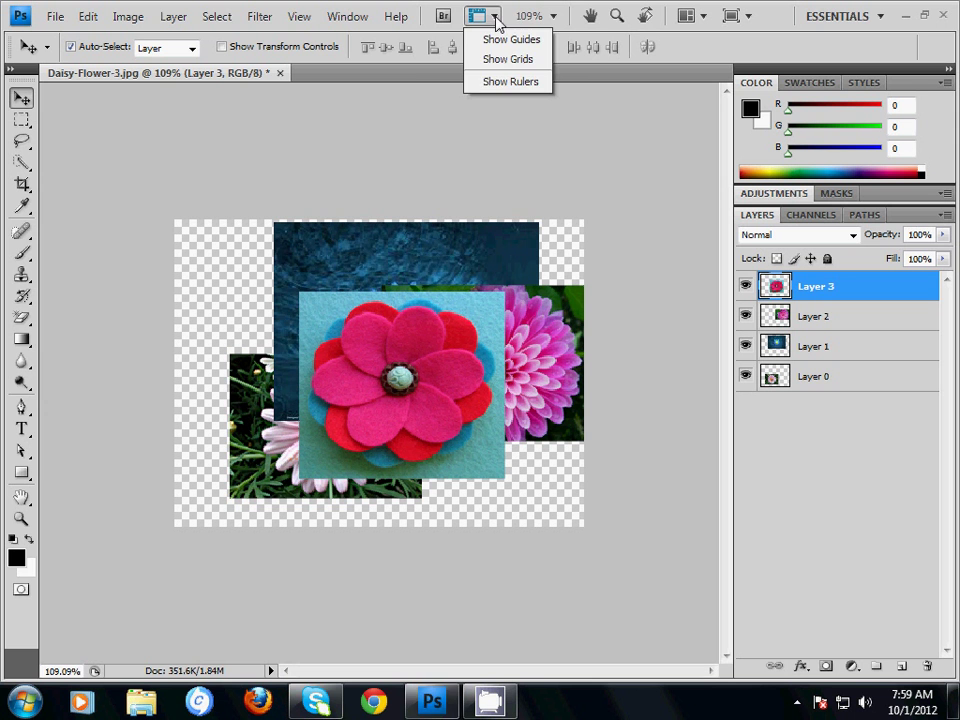
click(495, 20)
click(495, 22)
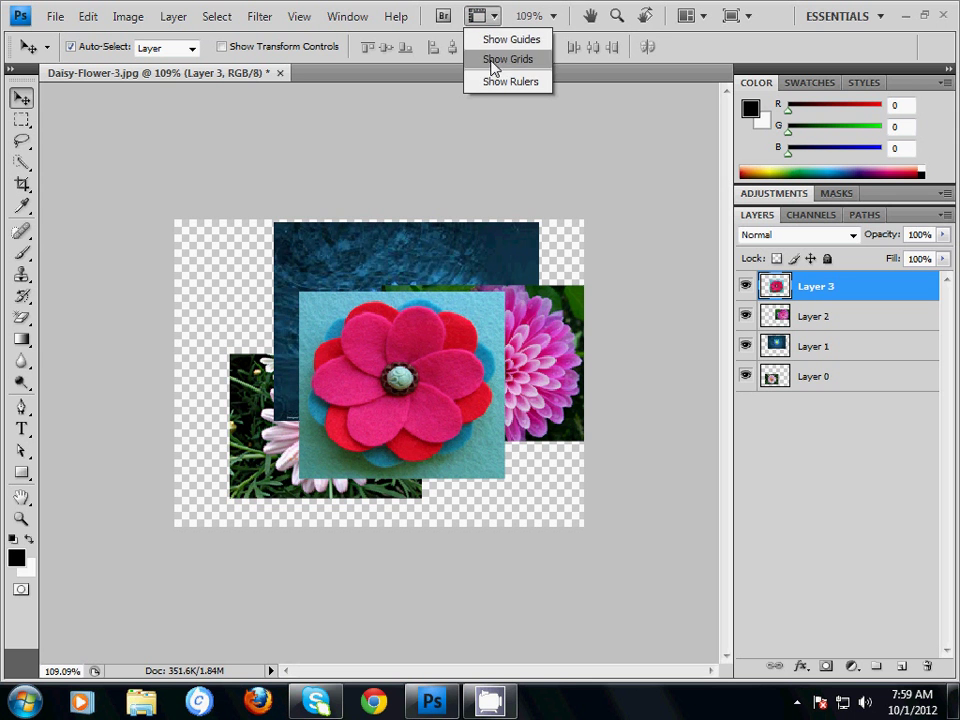
click(491, 61)
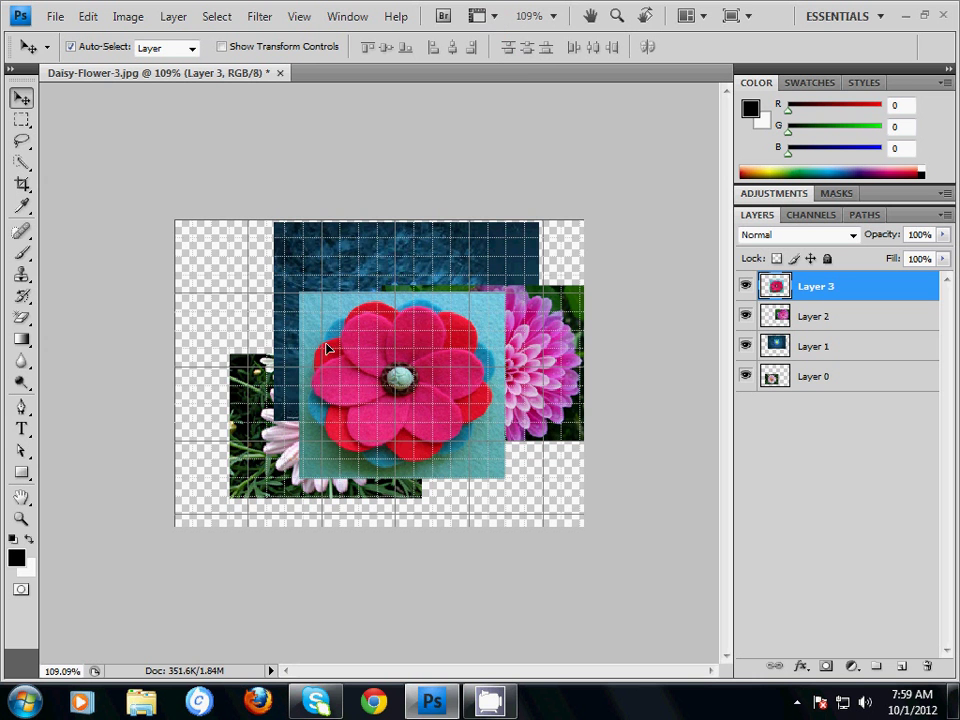
Move the felt flower on Layer 3 into the upper-left corner of the canvas, aligned with the grid
drag(338, 347, 311, 334)
key(ctrl+plus)
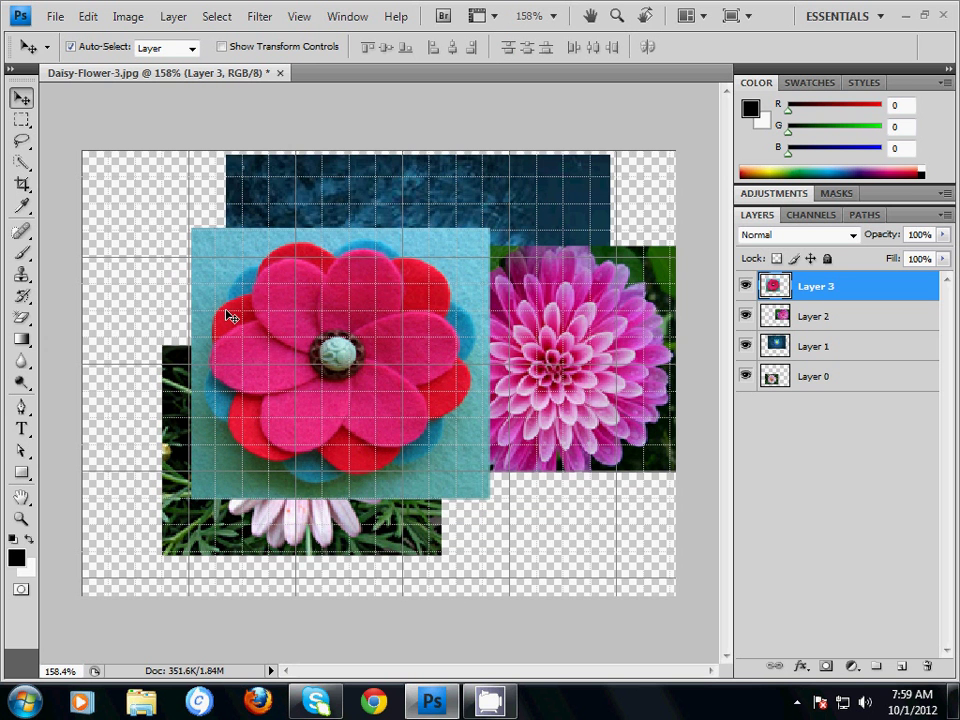
drag(355, 343, 246, 273)
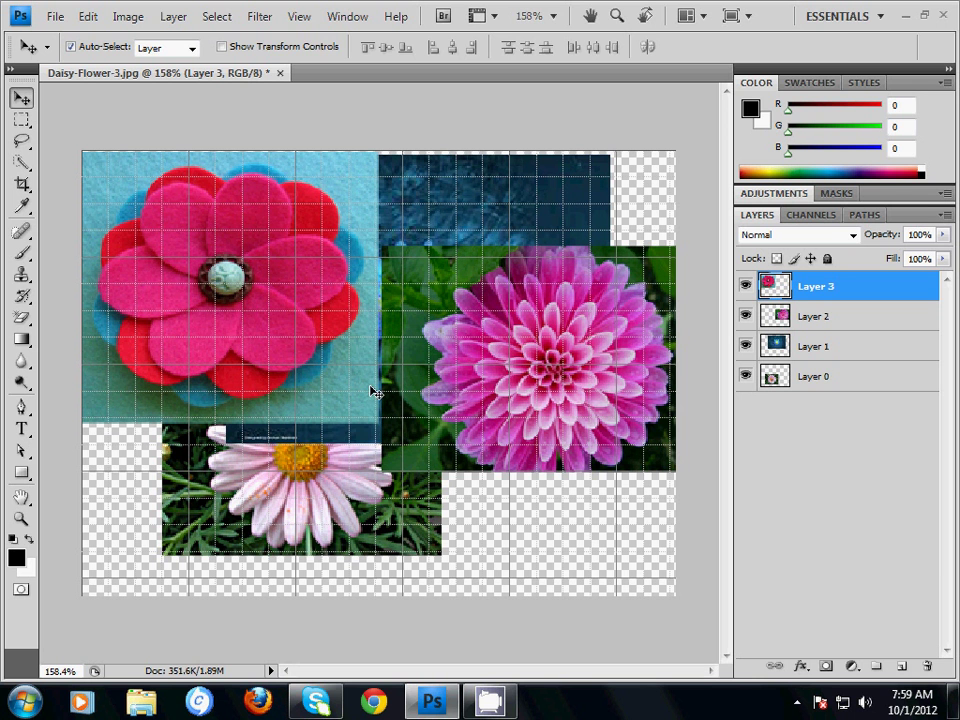
Scale the felt flower on Layer 3 to about 64% and place it against the canvas's left edge near the top
key(ctrl+t)
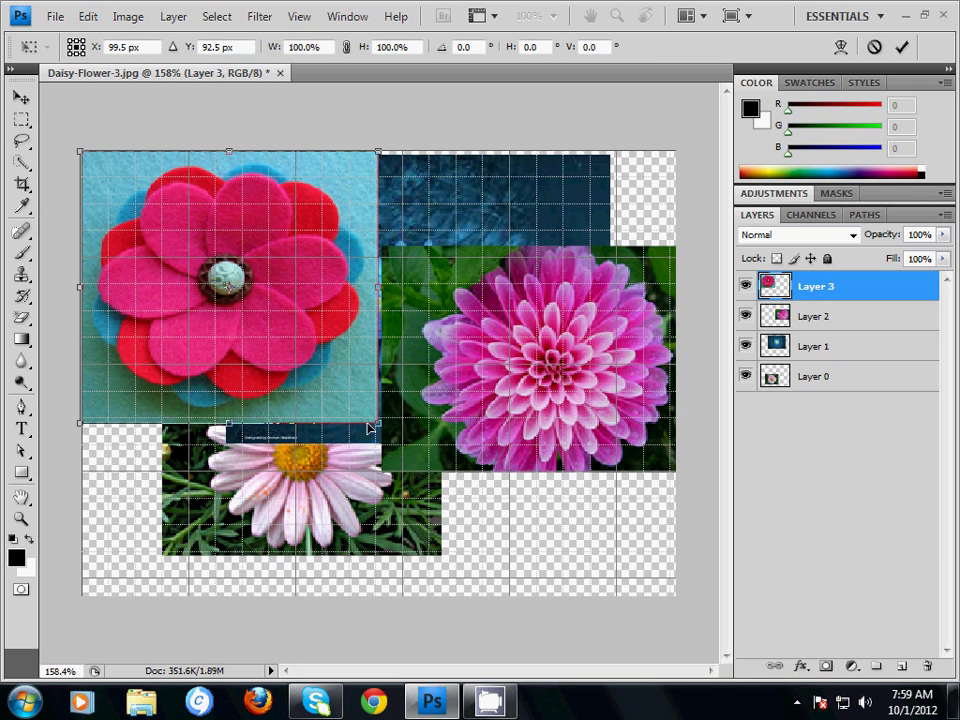
drag(368, 428, 331, 404)
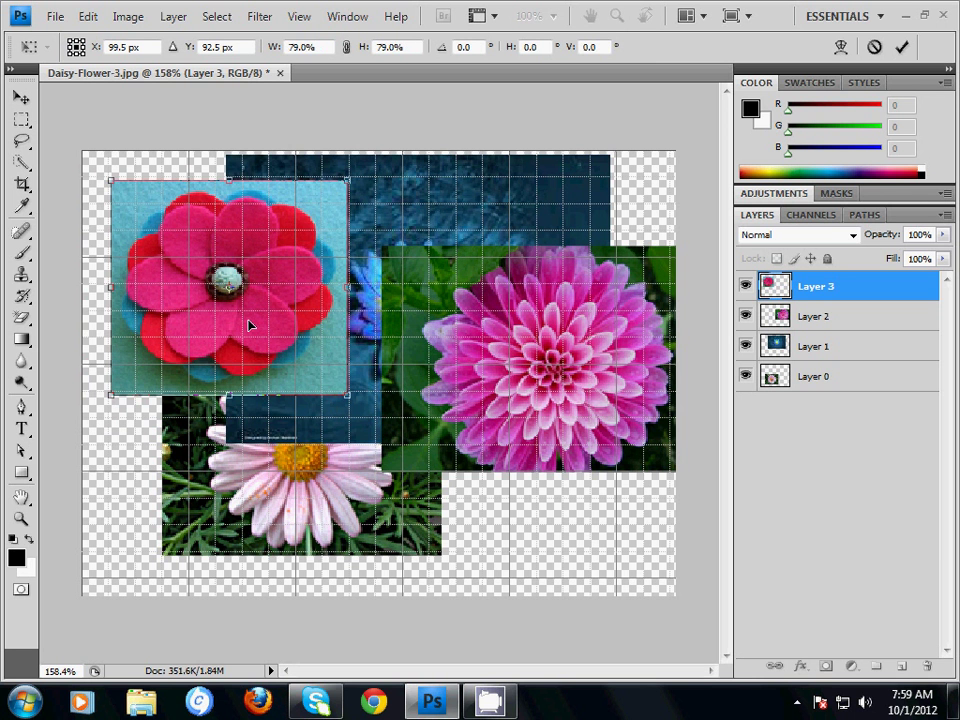
drag(251, 324, 223, 324)
drag(303, 393, 255, 347)
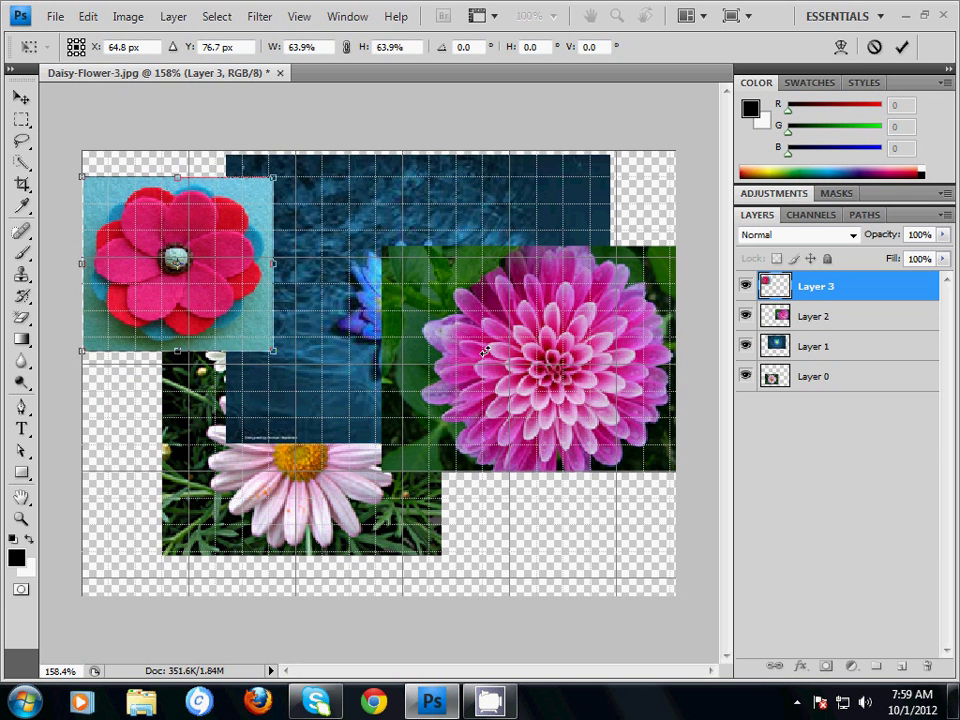
key(Return)
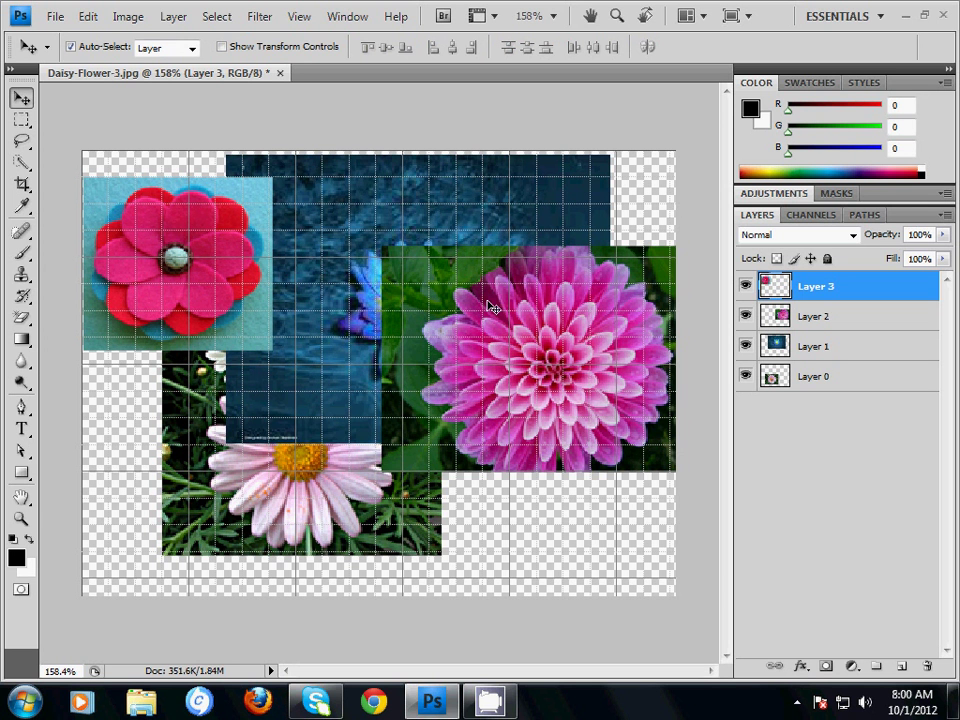
Scale the pink dahlia on Layer 2 proportionally about its centre to about 67%
click(70, 47)
click(70, 47)
click(386, 222)
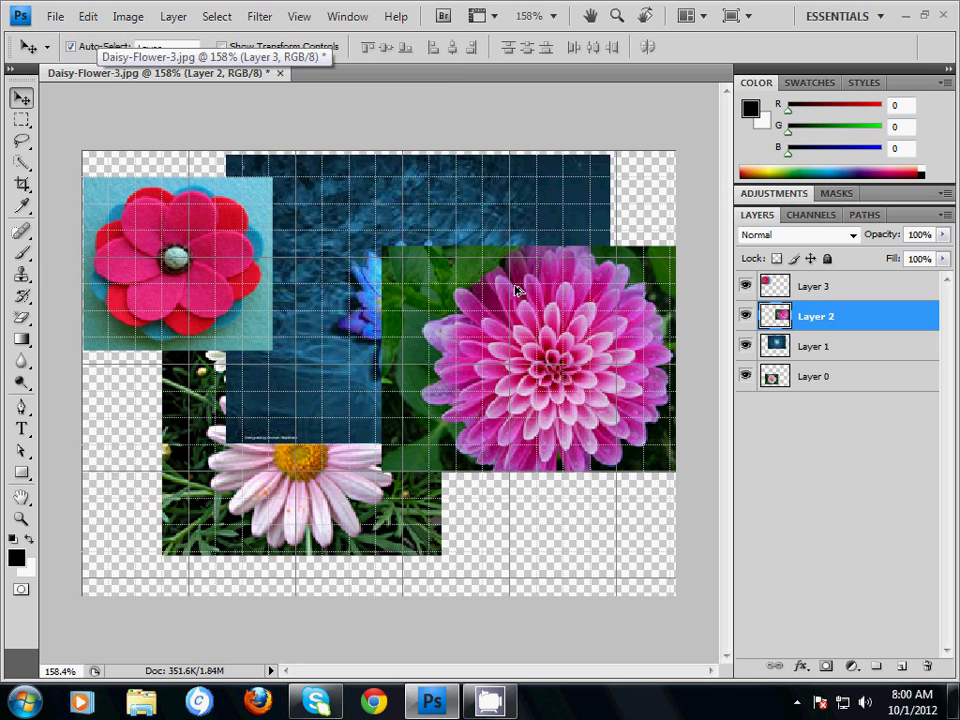
key(alt+t)
key(Escape)
key(ctrl+t)
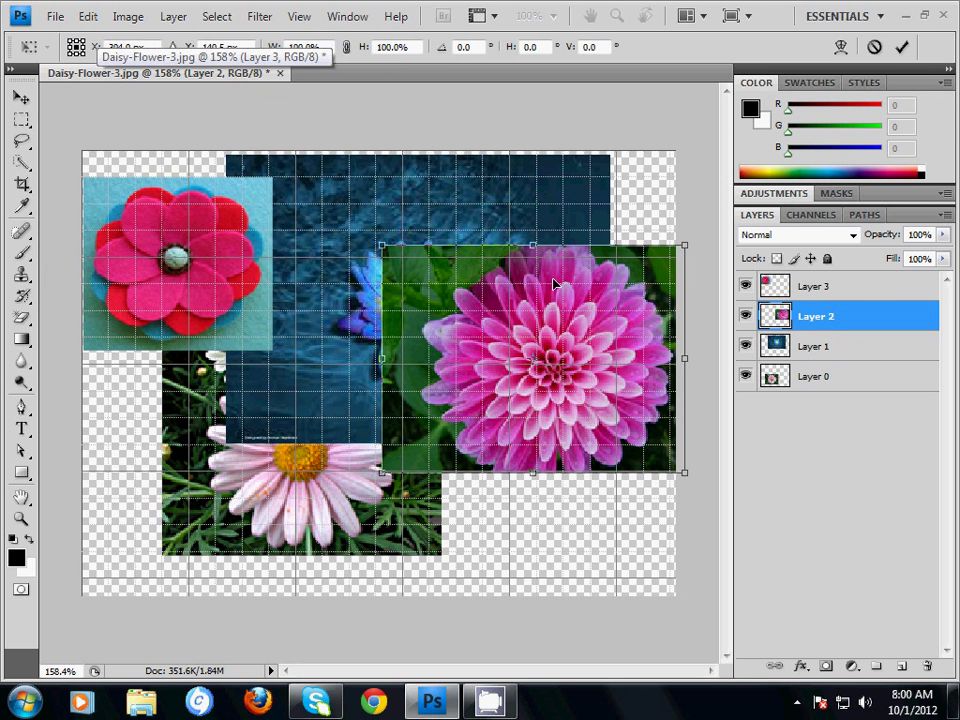
drag(684, 471, 632, 434)
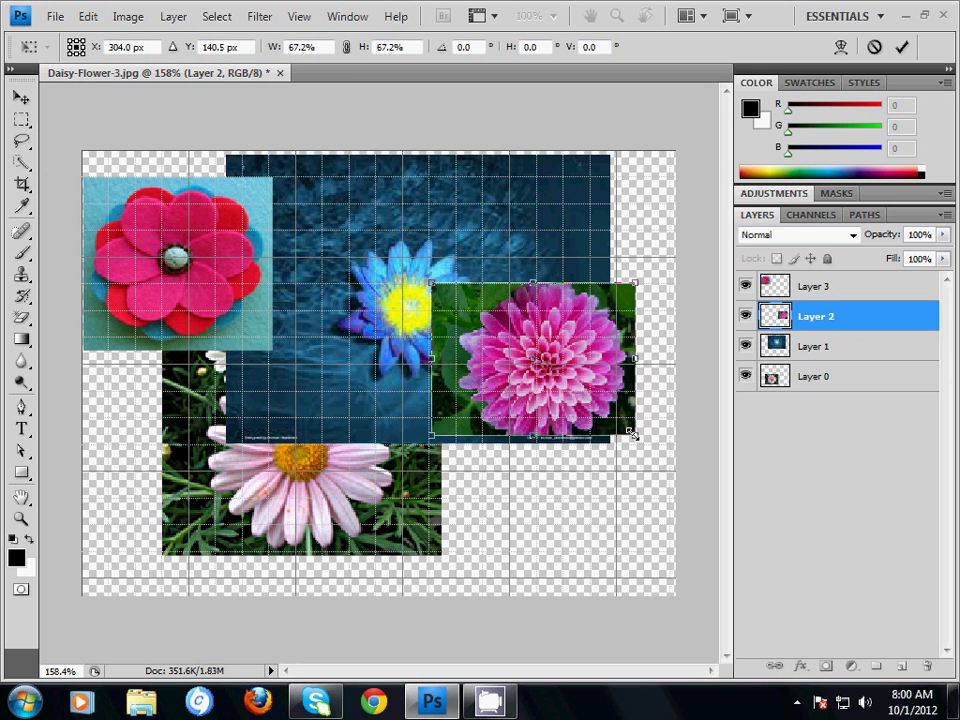
key(Return)
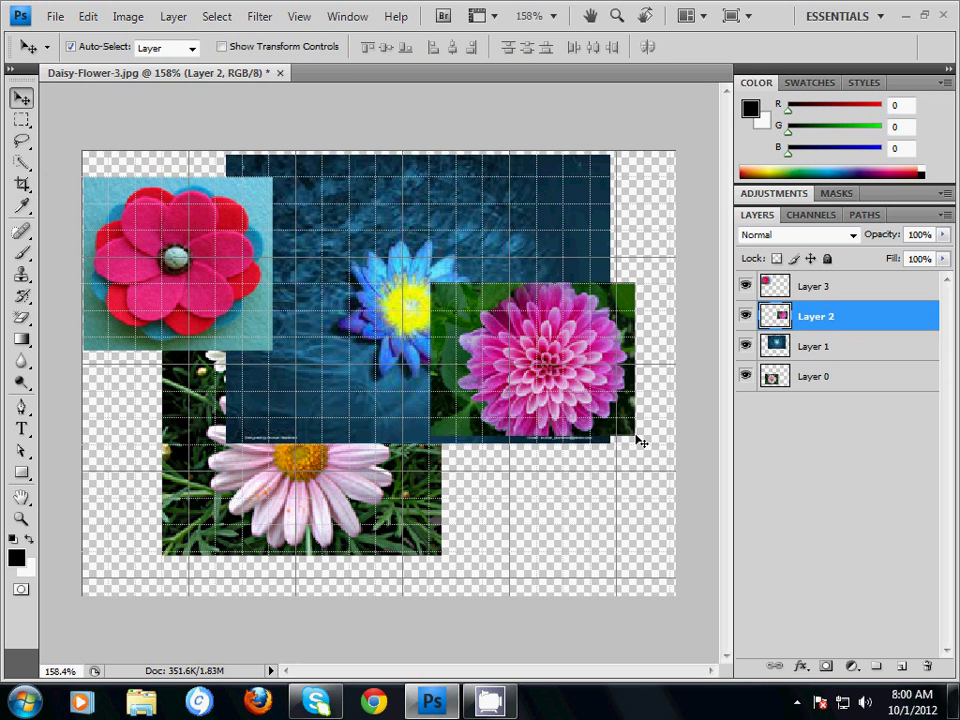
Scale the blue flower on Layer 1 to about 59% and shift it horizontally to about X 241 px
click(388, 241)
key(alt)
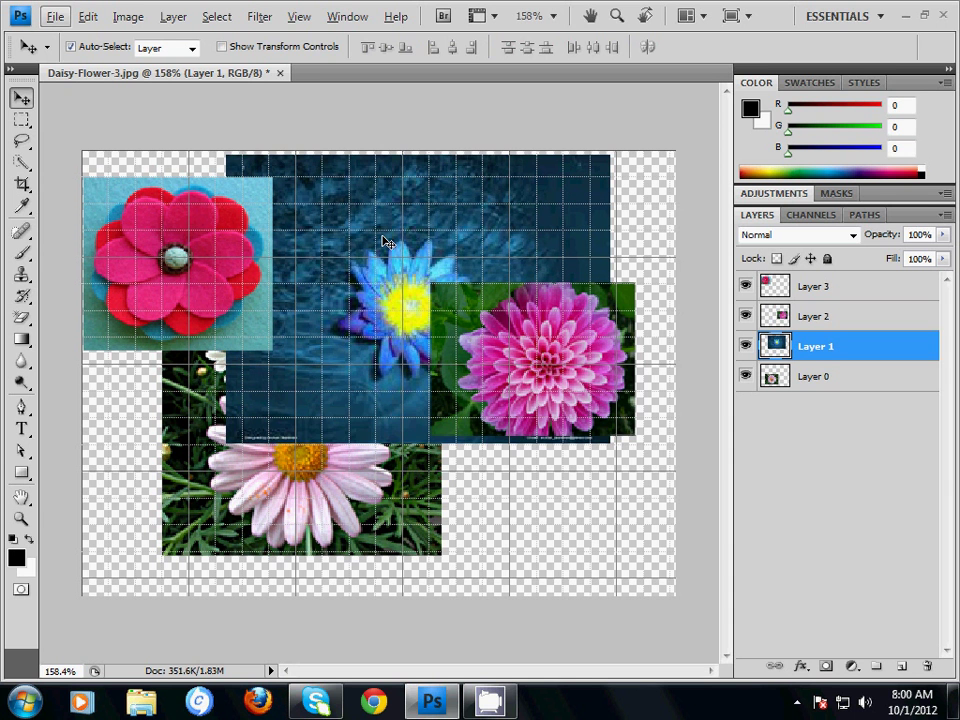
key(ctrl+t)
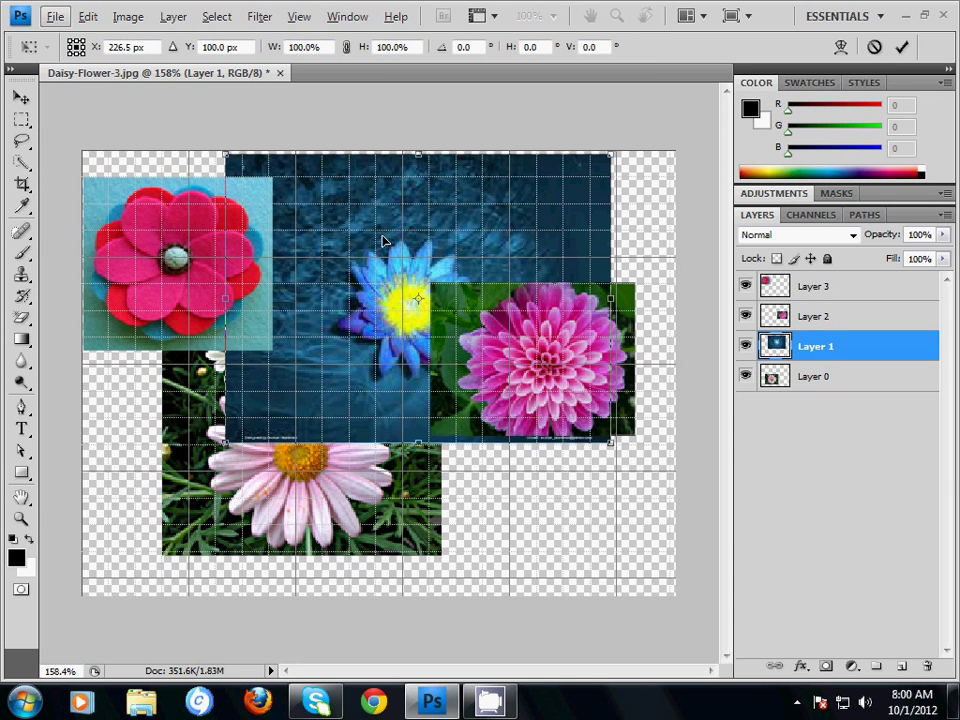
drag(610, 441, 527, 385)
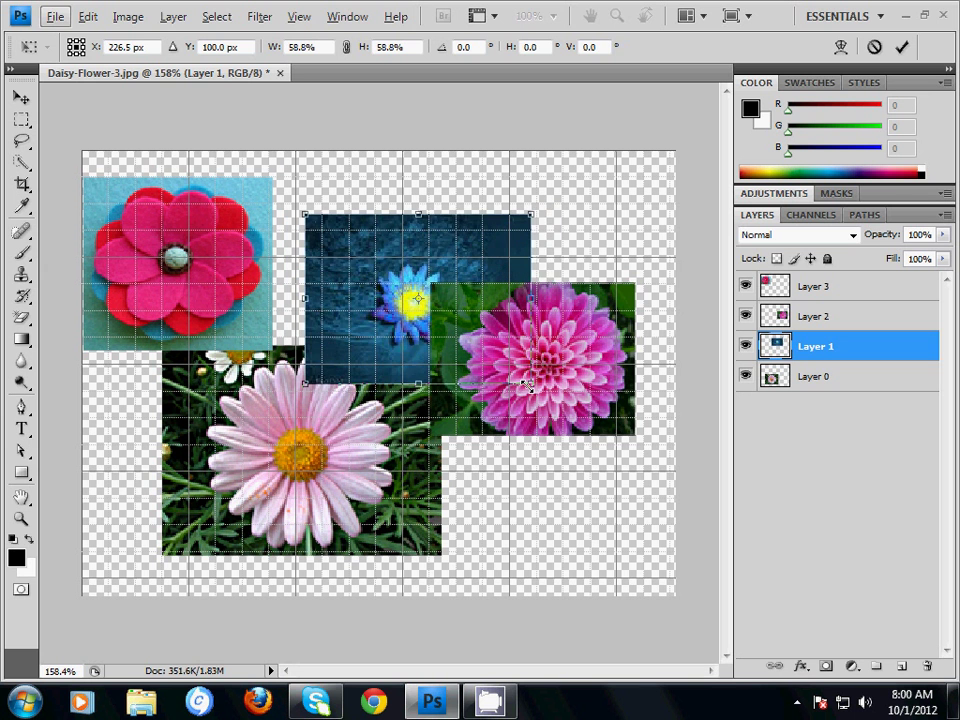
drag(343, 257, 369, 245)
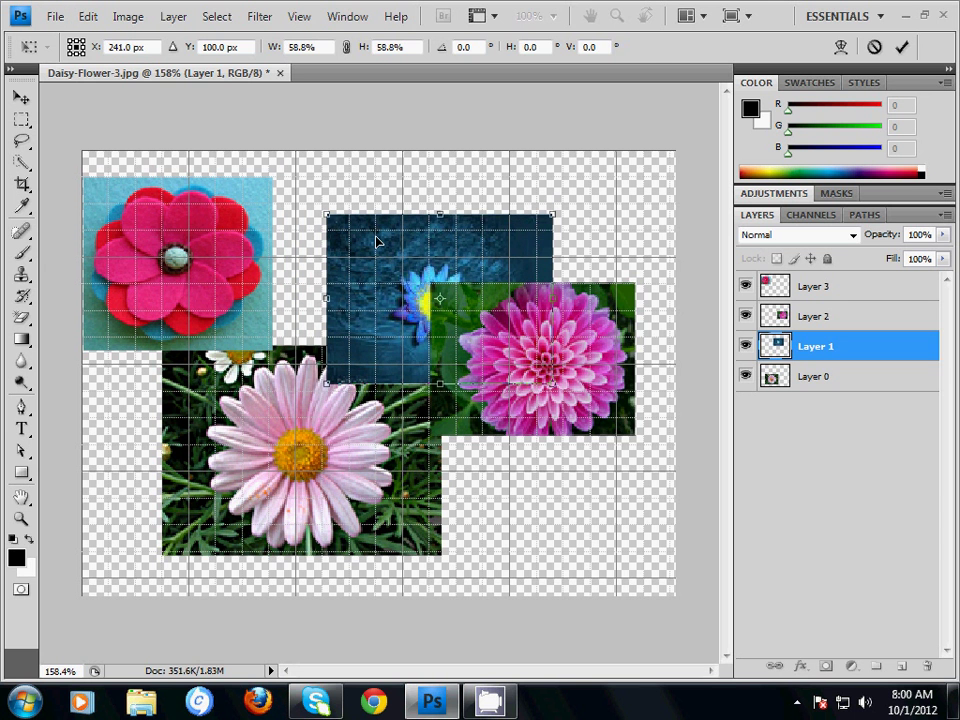
key(Return)
Scale the daisy on Layer 0 proportionally about its centre to about 73%
click(296, 489)
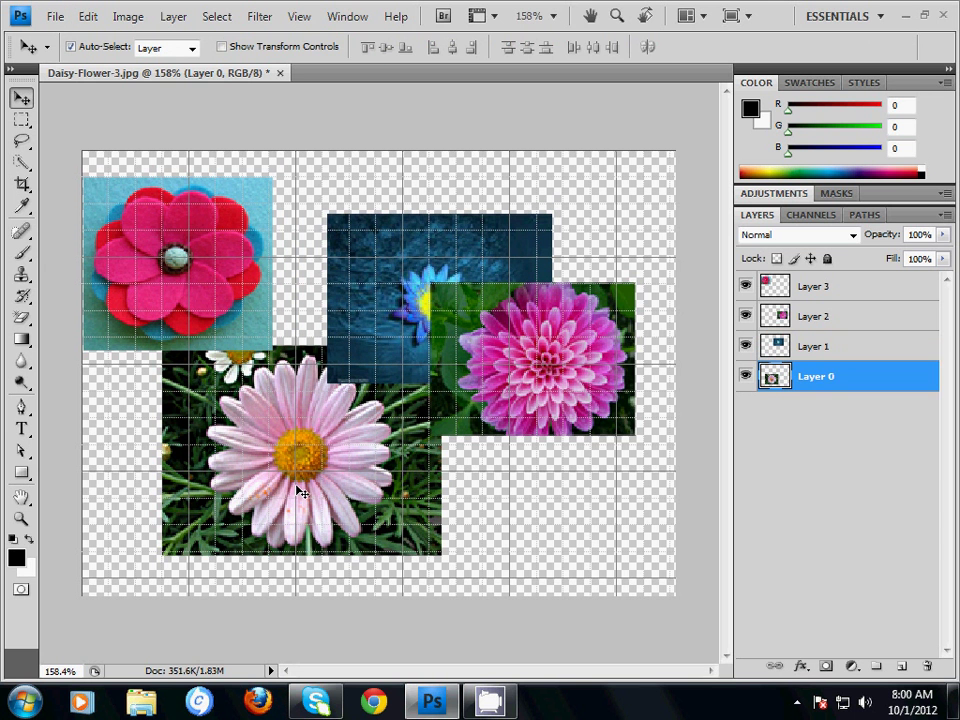
key(ctrl+t)
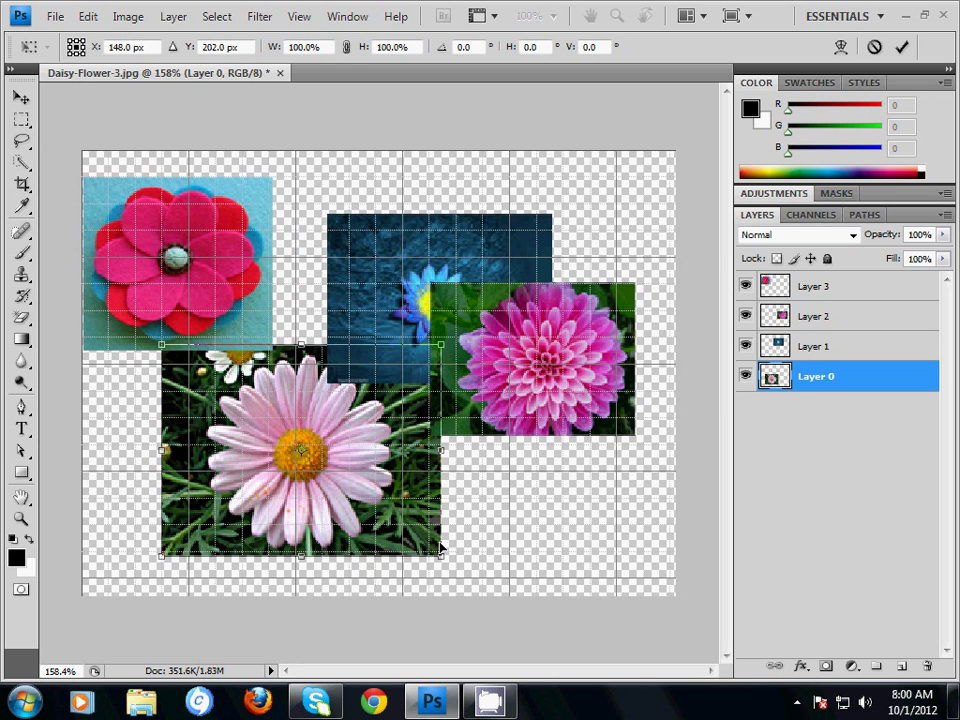
drag(445, 553, 405, 522)
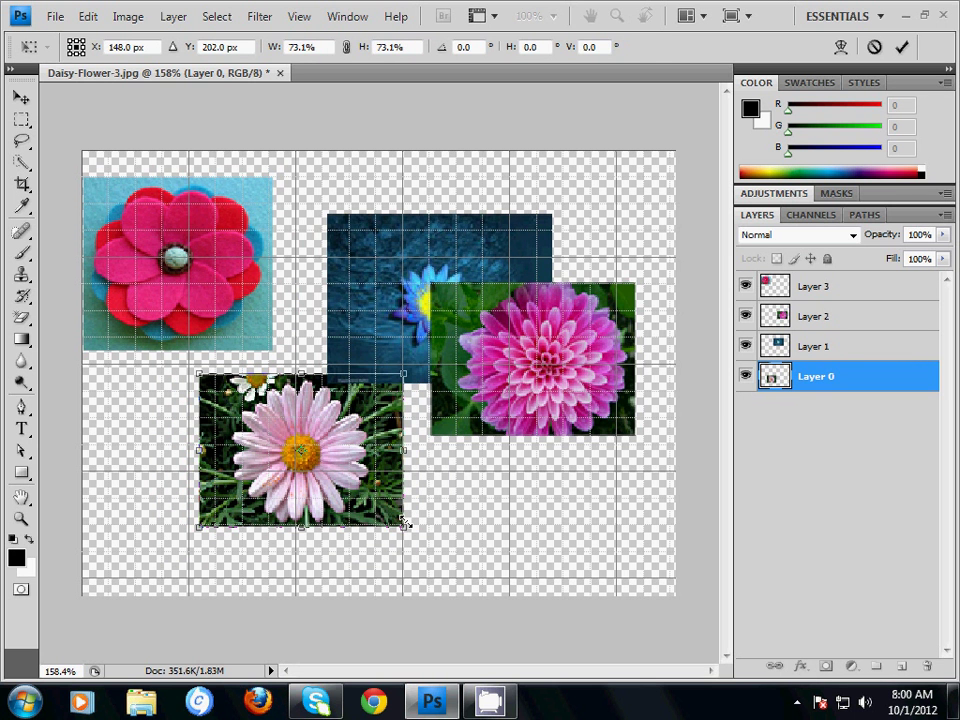
key(Return)
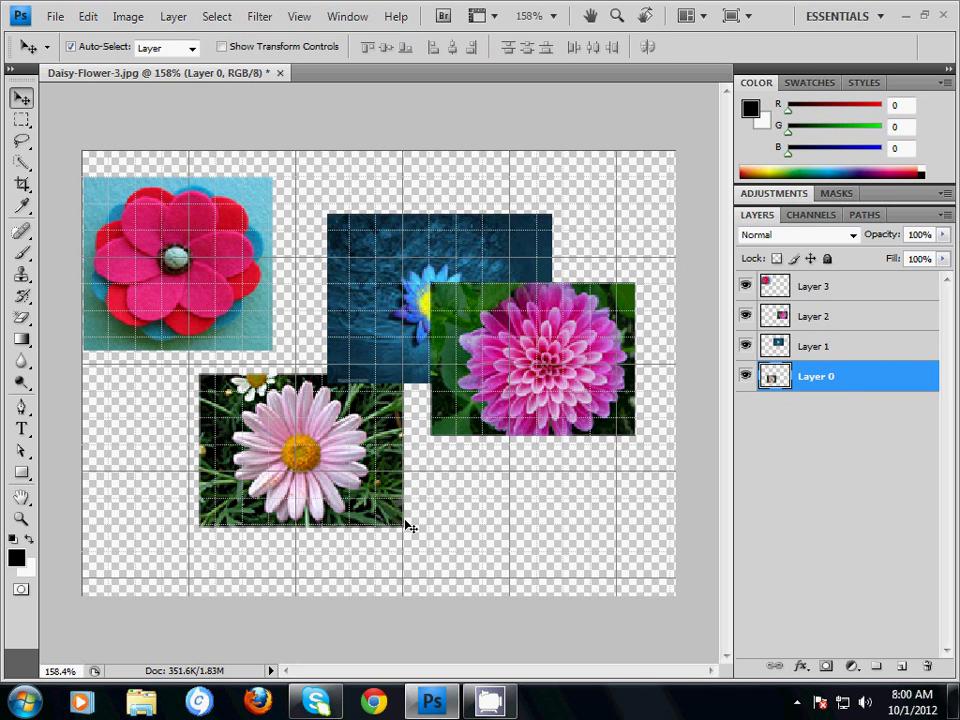
Shrink the blue flower on Layer 1 slightly about its centre, to roughly the width of the daisy picture
click(371, 320)
key(ctrl+t)
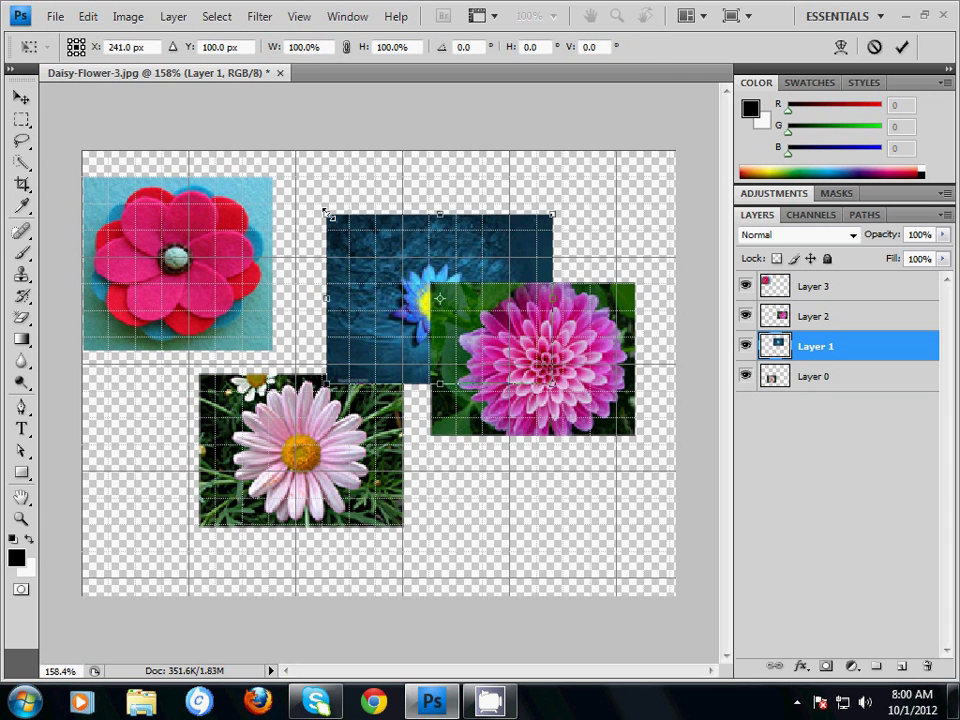
drag(327, 214, 337, 223)
key(Return)
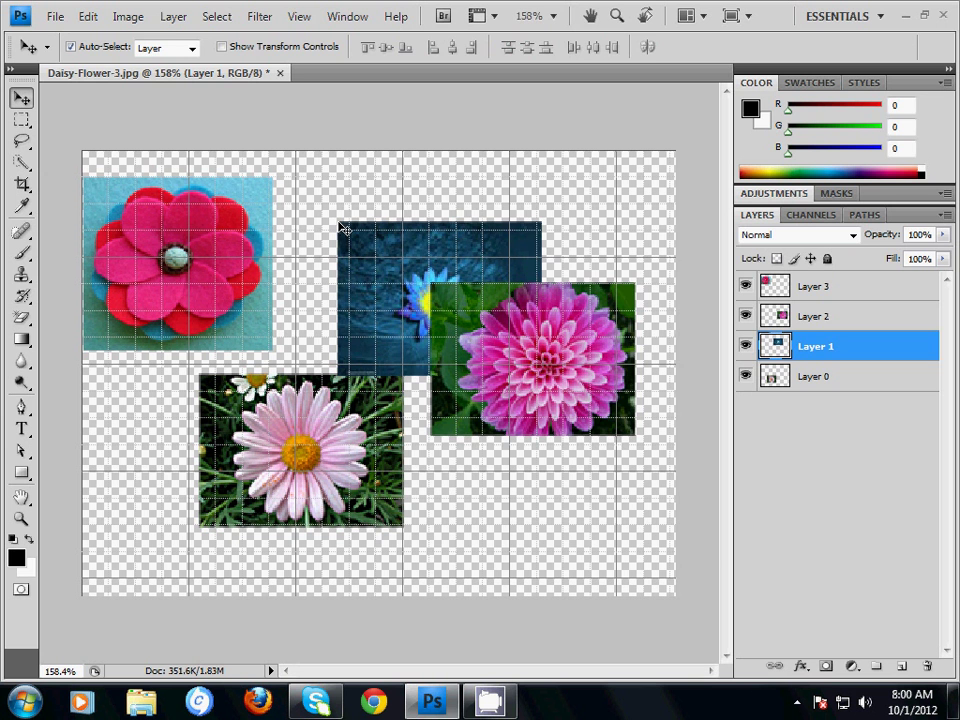
Add a white (ffffff) 3 px stroke positioned inside to the felt flower on Layer 3
click(764, 288)
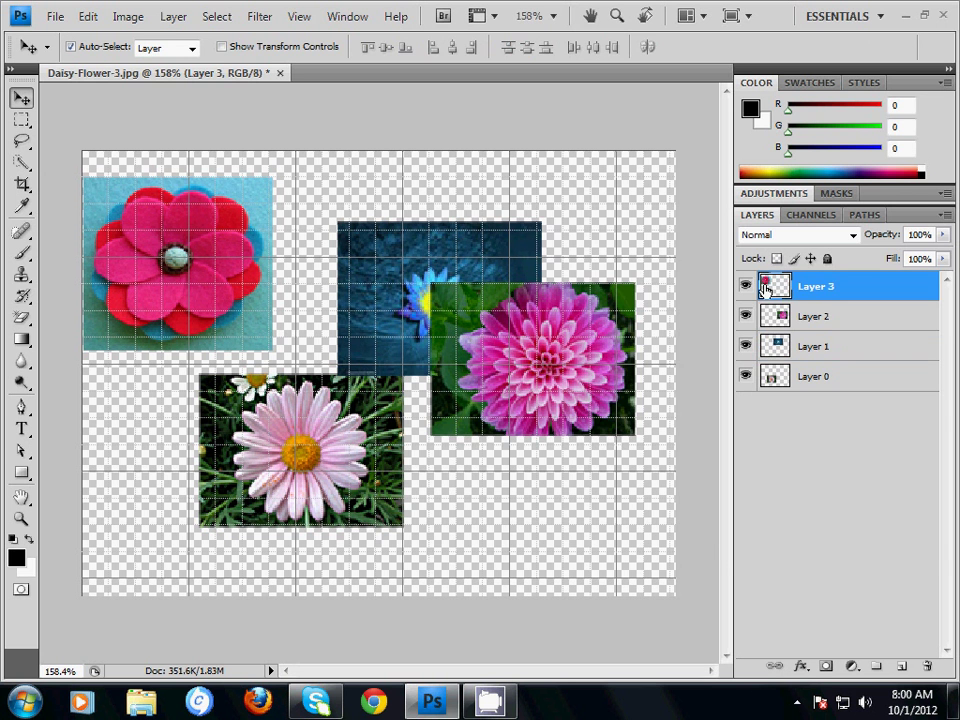
double_click(764, 288)
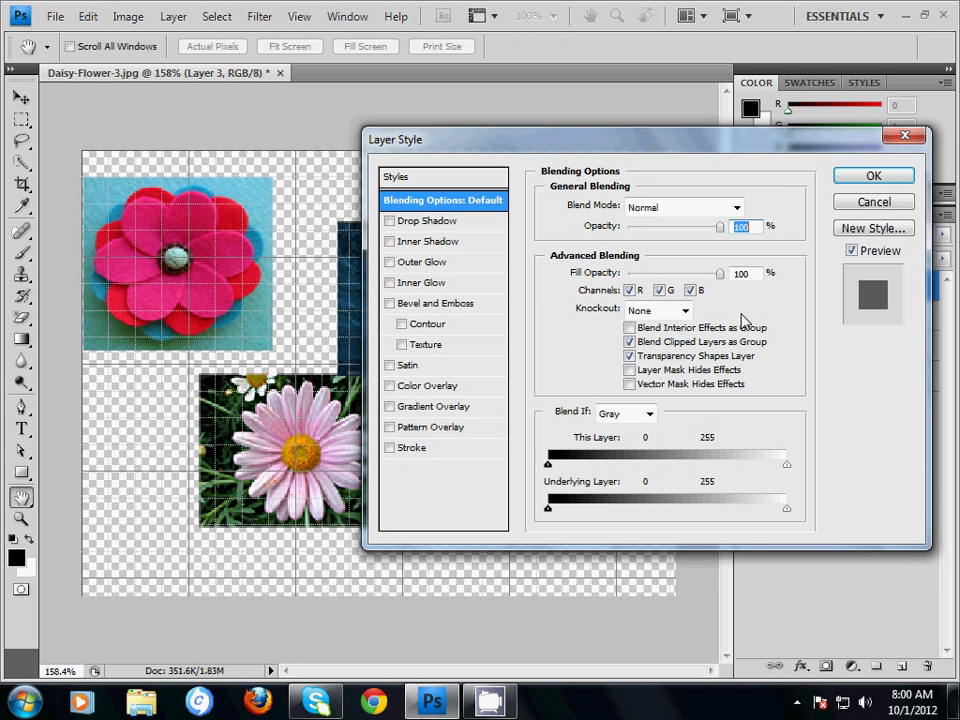
click(410, 448)
click(586, 324)
click(381, 392)
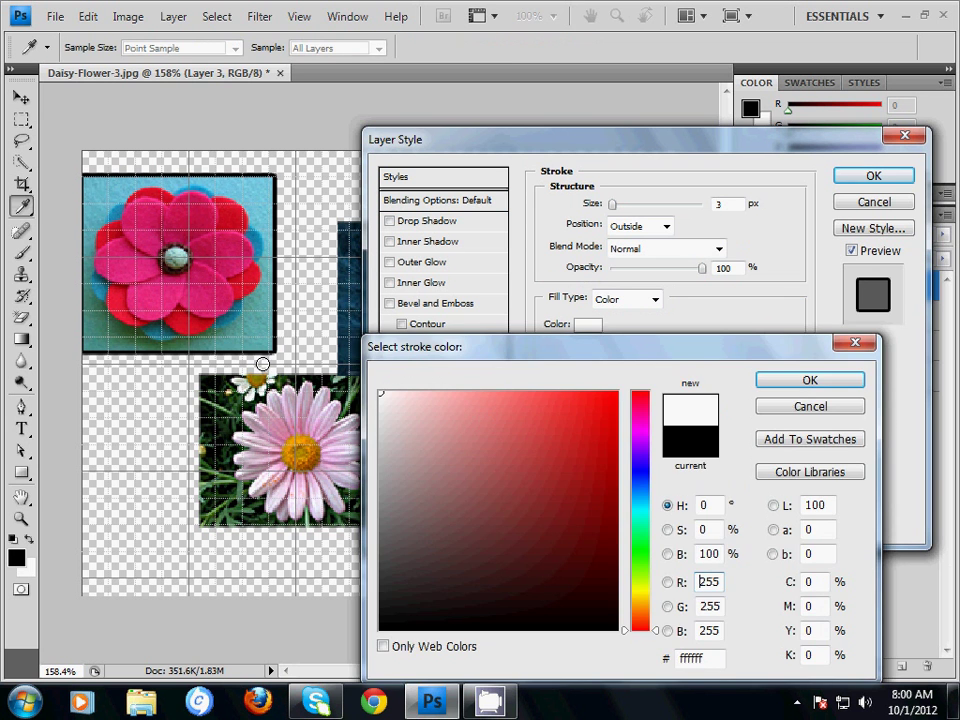
key(Return)
click(628, 224)
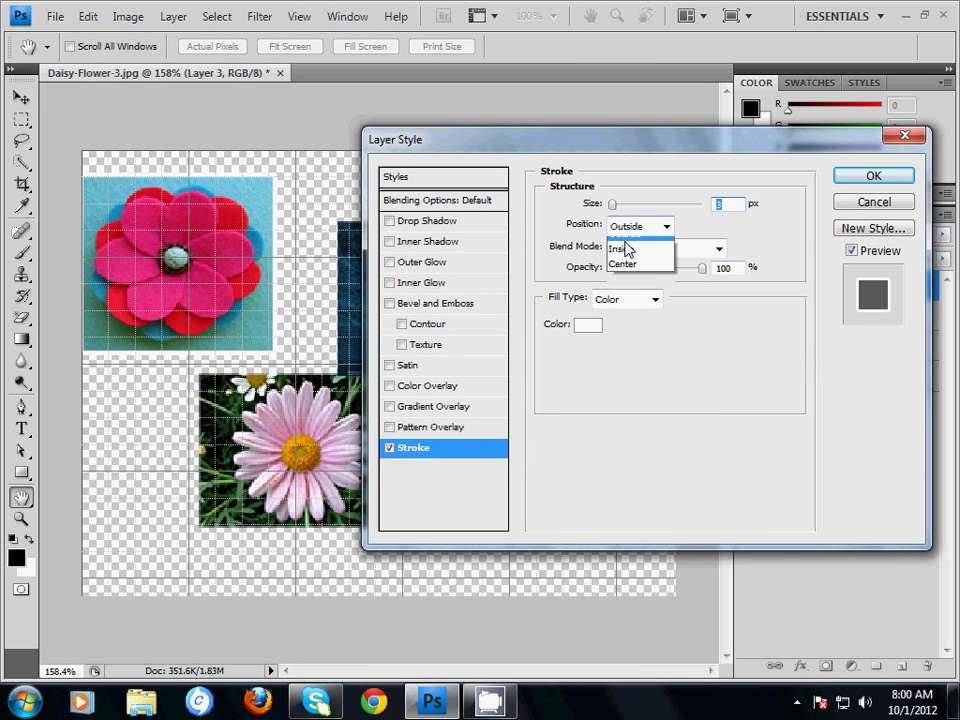
click(626, 254)
click(850, 178)
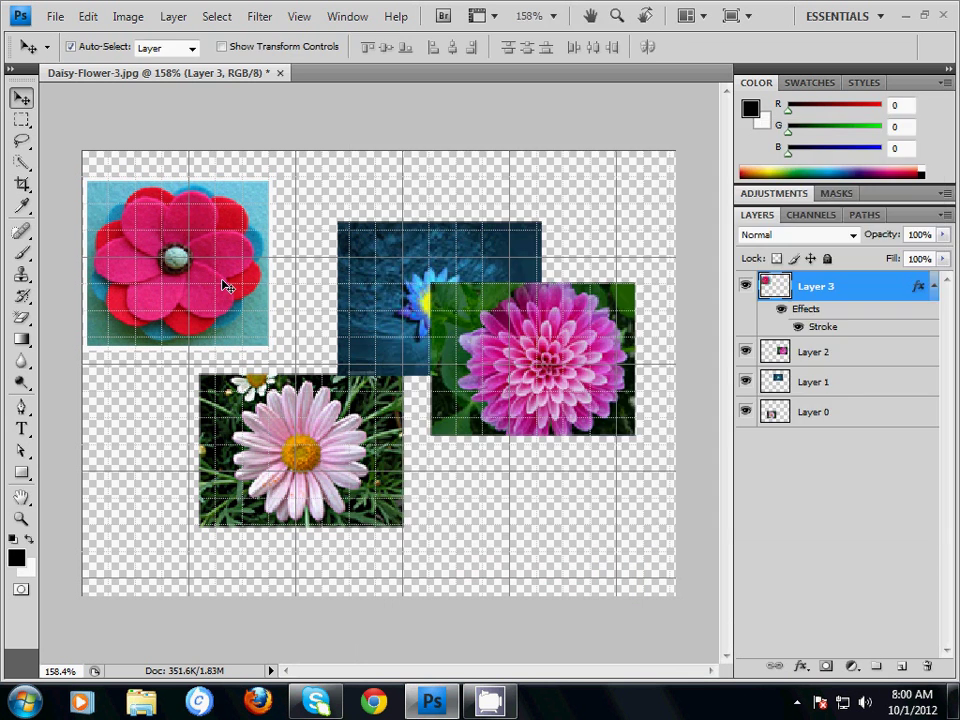
Add a 3 px inside stroke to the blue flower on Layer 1, sampling white from the felt flower's border
key(alt+bracketleft)
key(alt+bracketleft)
double_click(834, 383)
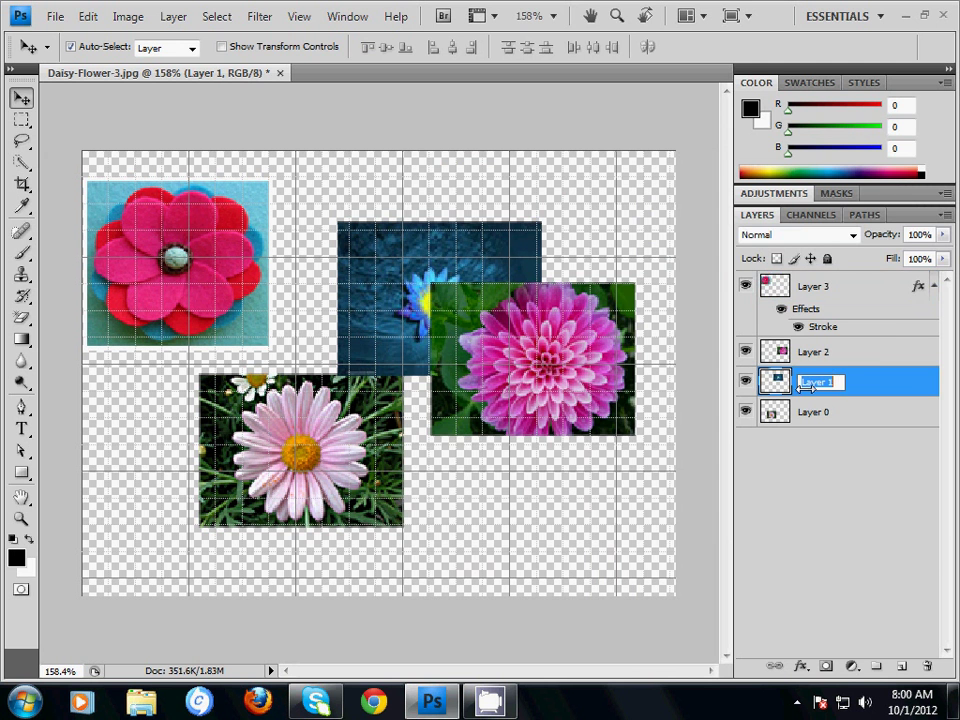
double_click(899, 390)
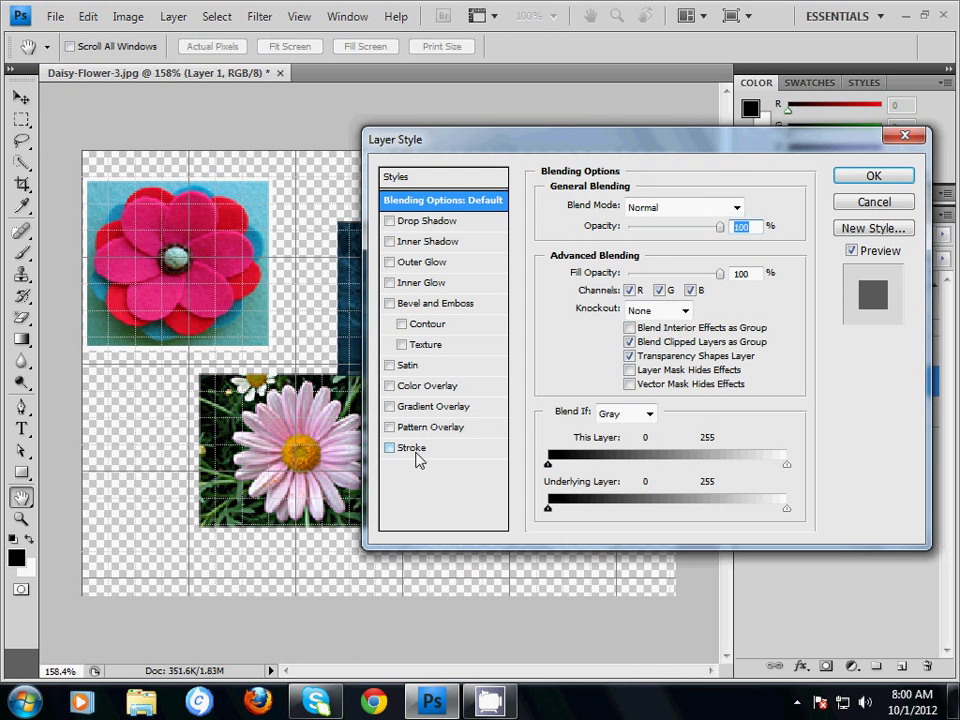
click(413, 447)
click(664, 226)
click(630, 257)
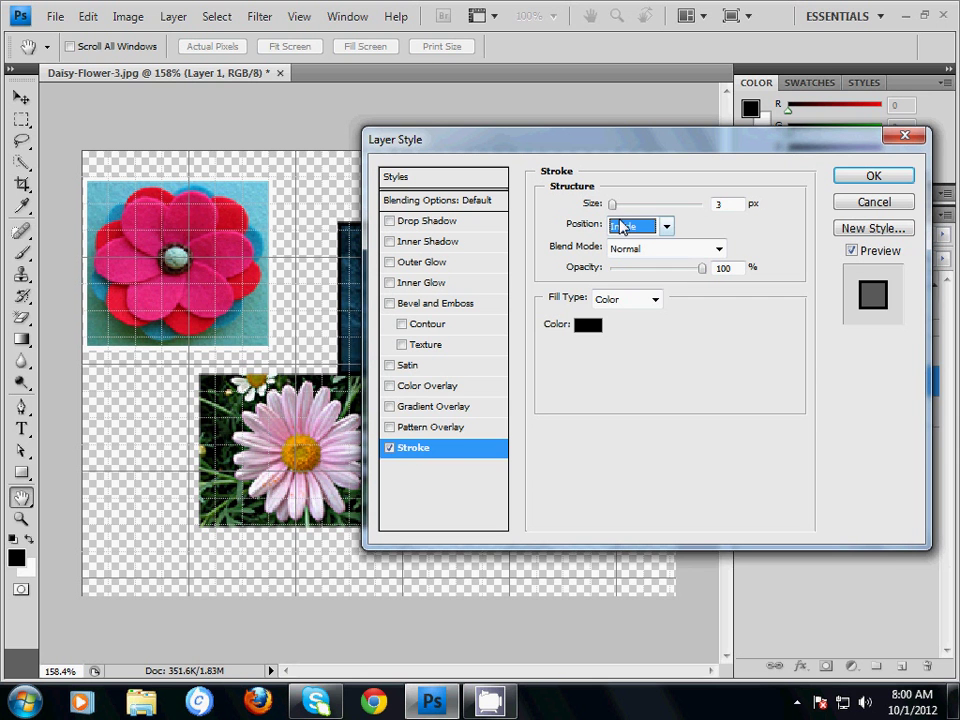
click(588, 324)
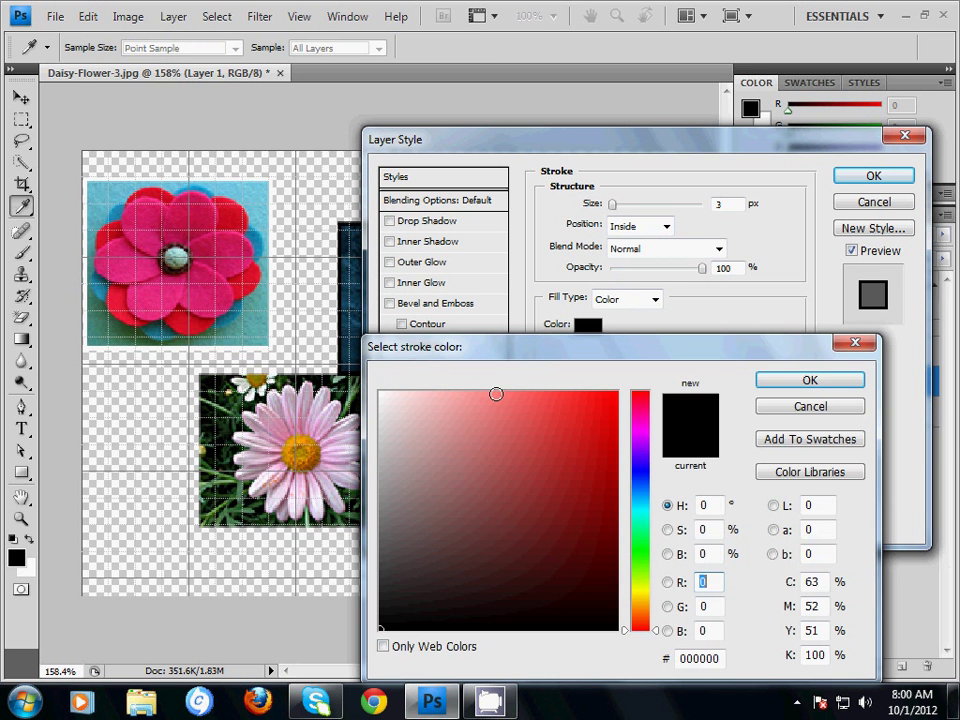
click(284, 351)
click(797, 388)
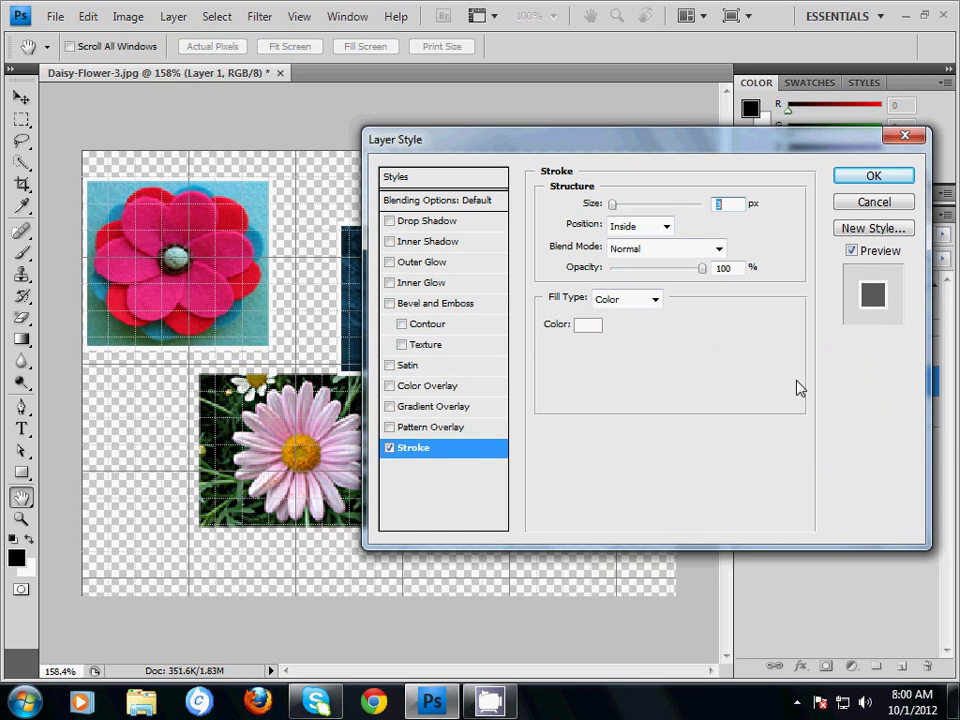
click(862, 182)
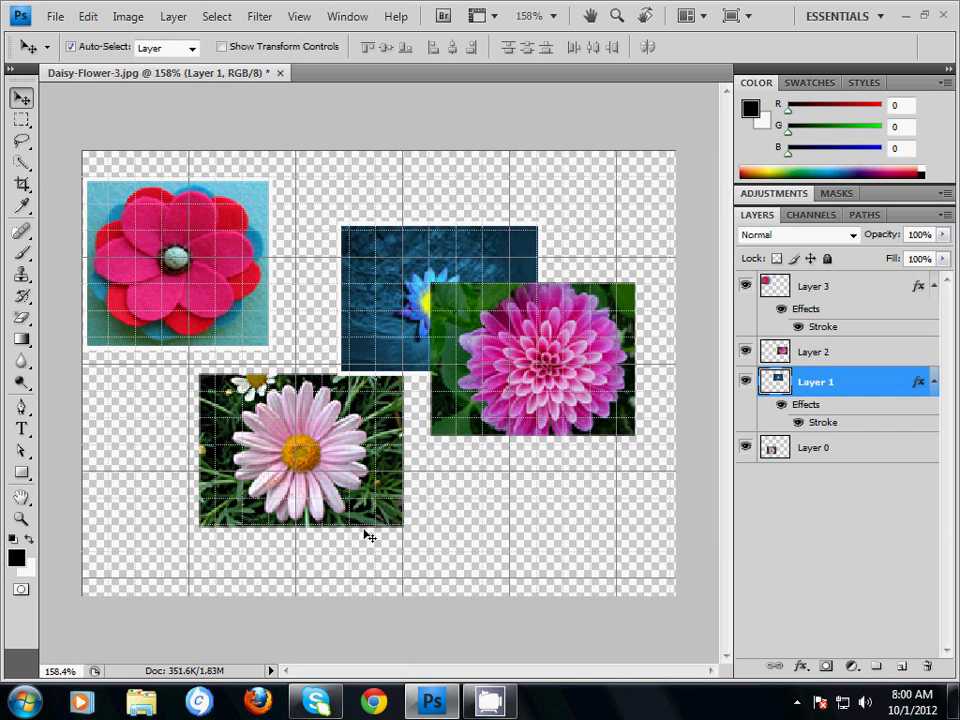
Add a white 3 px stroke positioned inside to the daisy on Layer 0
click(920, 445)
double_click(915, 444)
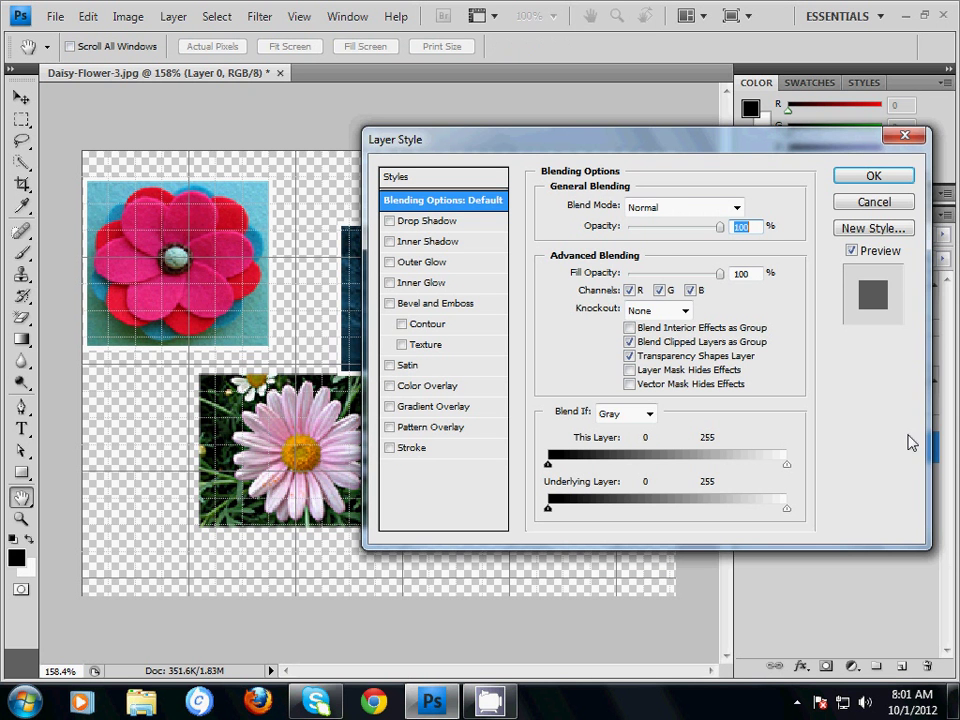
click(405, 449)
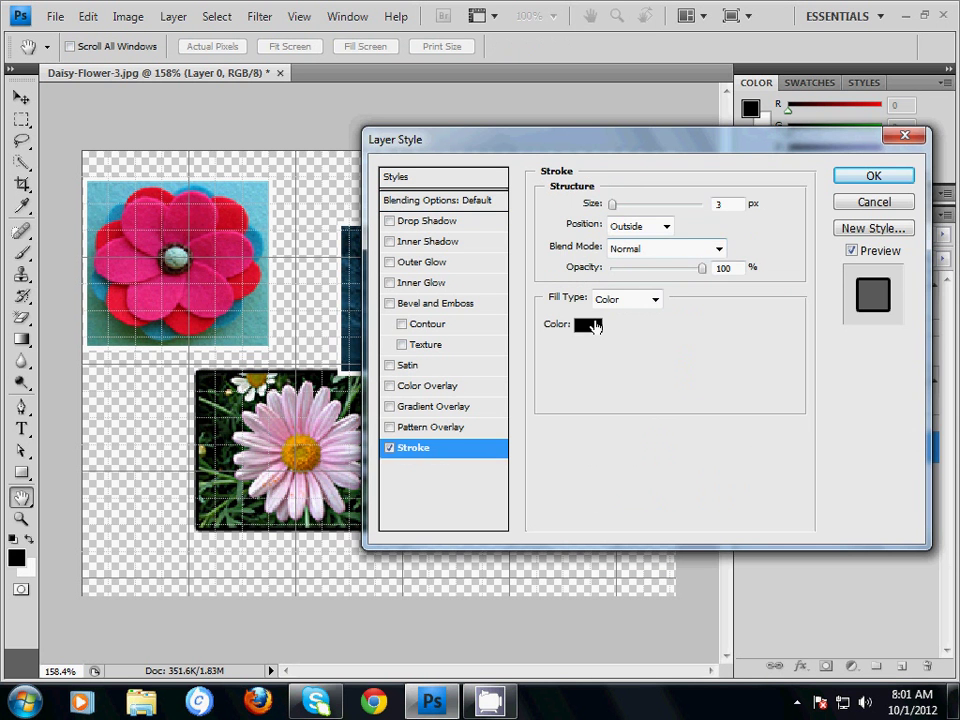
click(587, 325)
key(Return)
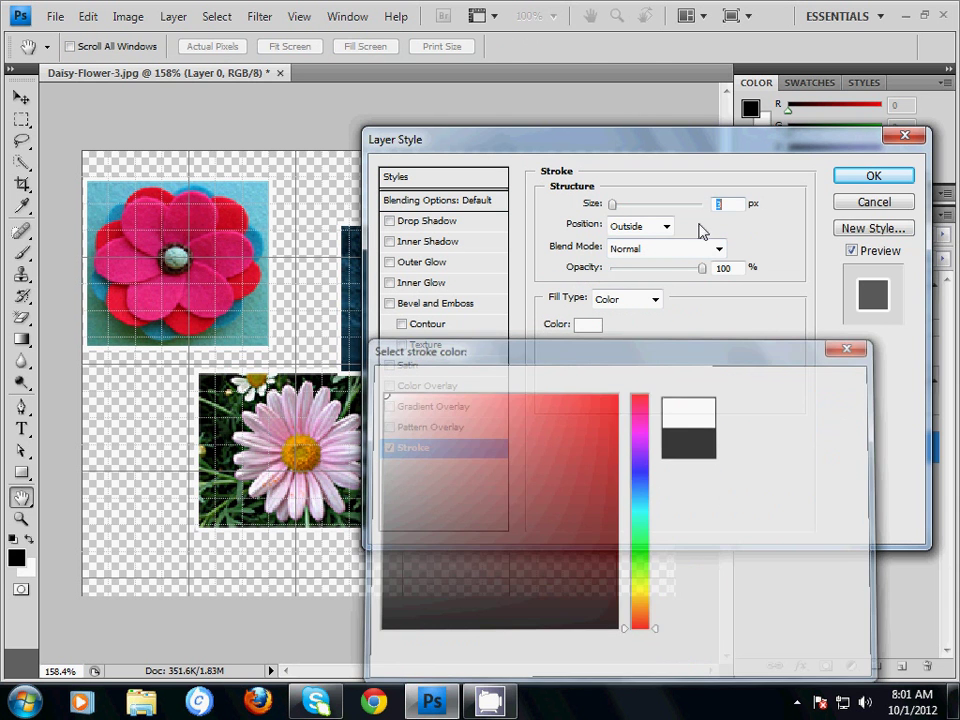
click(638, 225)
click(632, 240)
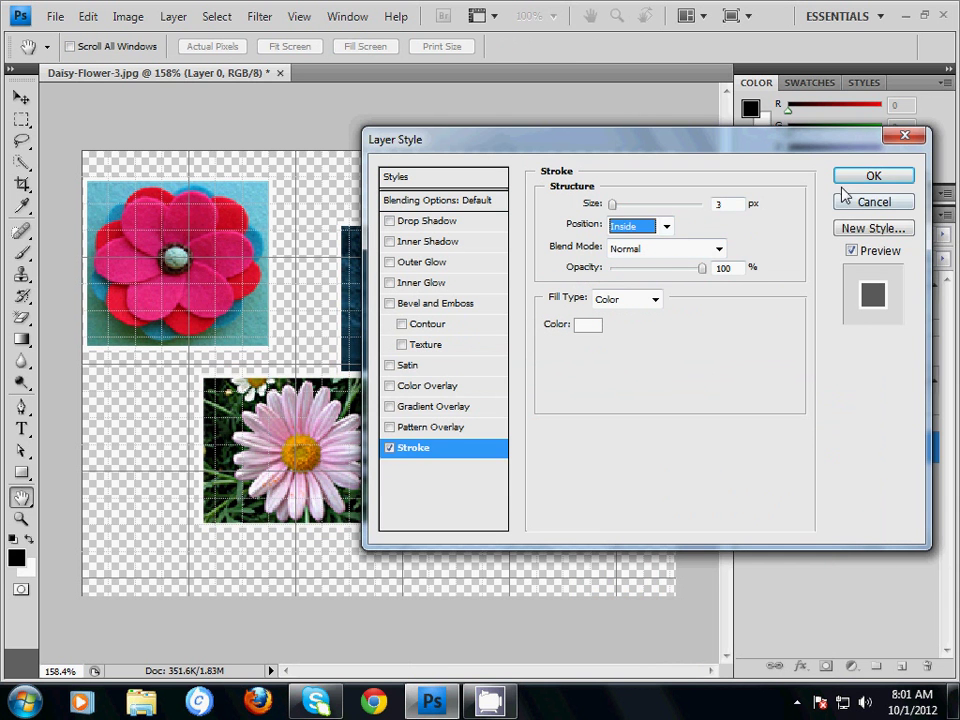
click(873, 176)
Add a white (ffffff) 3 px stroke positioned inside to the pink dahlia on Layer 2
click(498, 450)
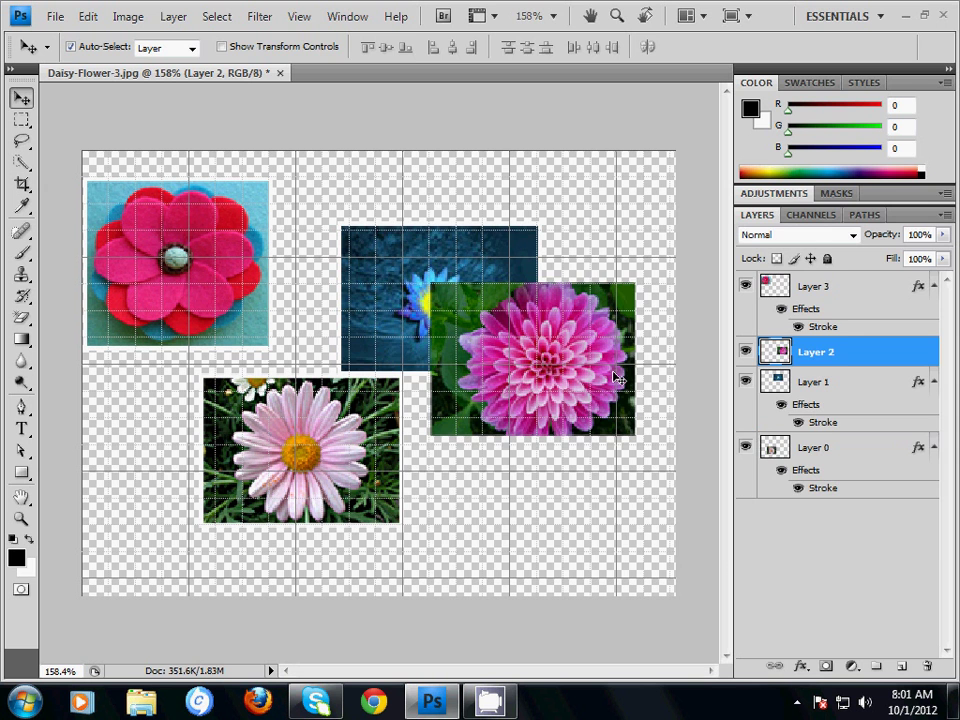
double_click(855, 354)
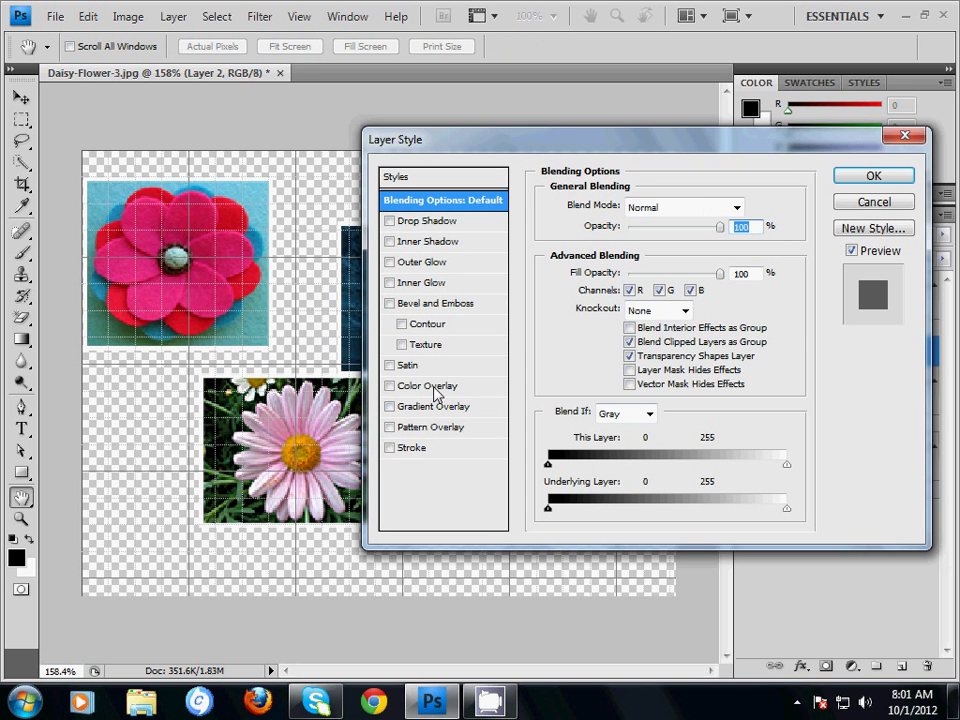
click(411, 447)
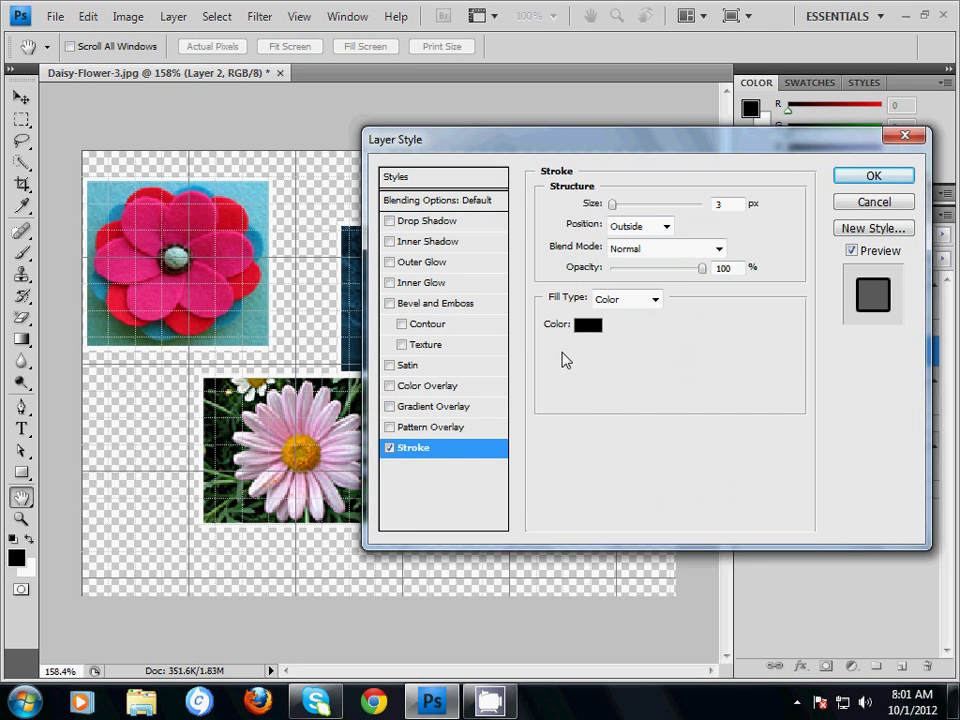
click(590, 326)
click(381, 393)
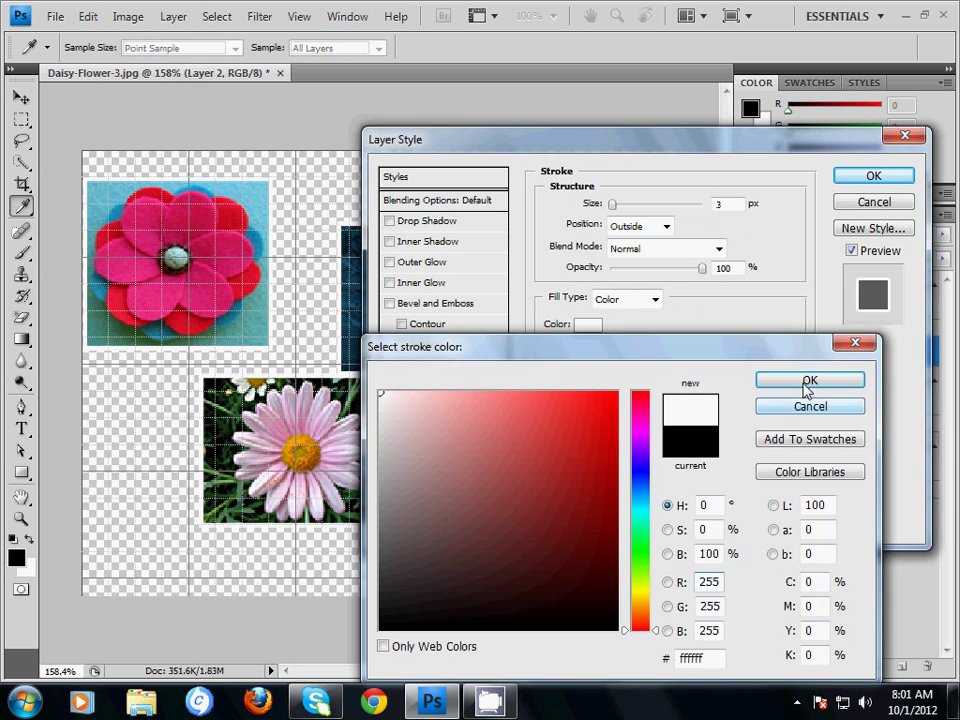
click(808, 381)
click(666, 226)
click(628, 262)
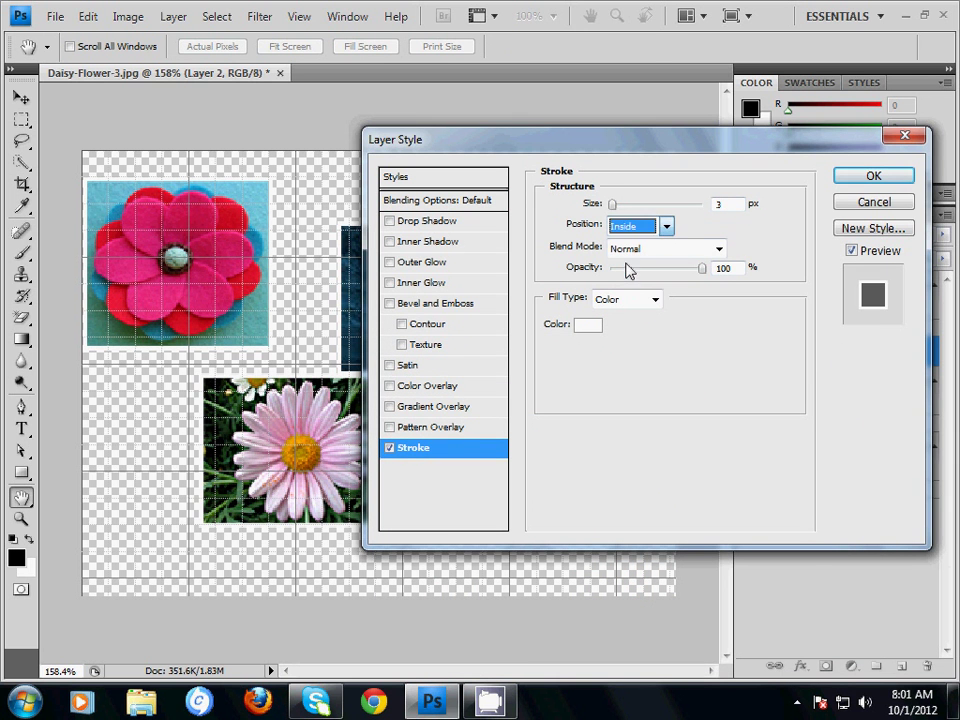
click(875, 183)
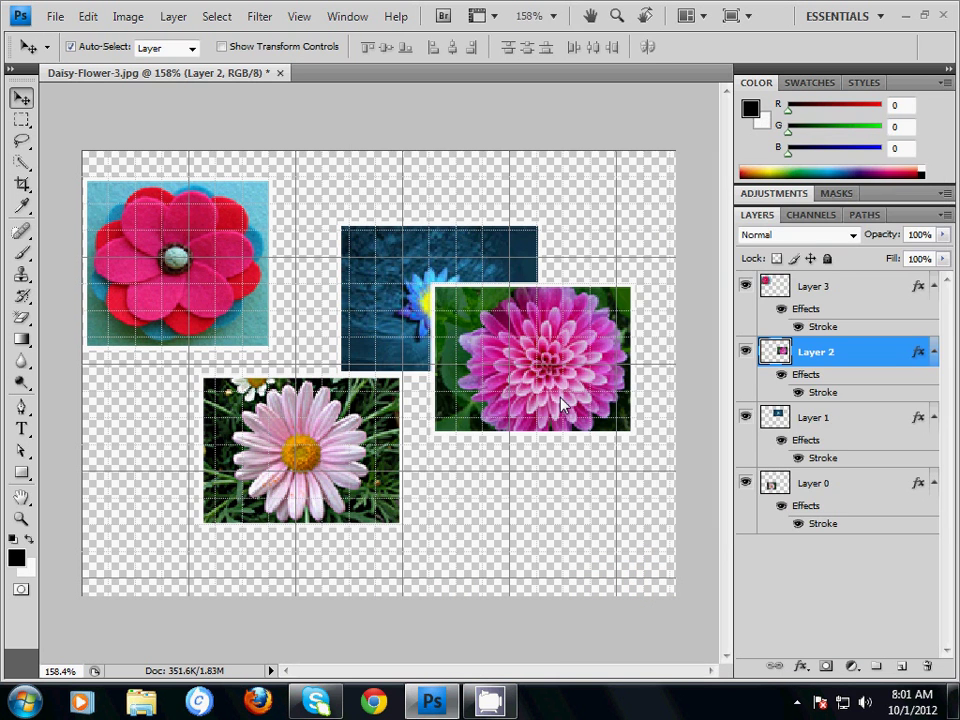
Move the felt flower slightly toward the blue flower and add a new empty layer beneath the daisy's Layer 0
drag(171, 240, 217, 252)
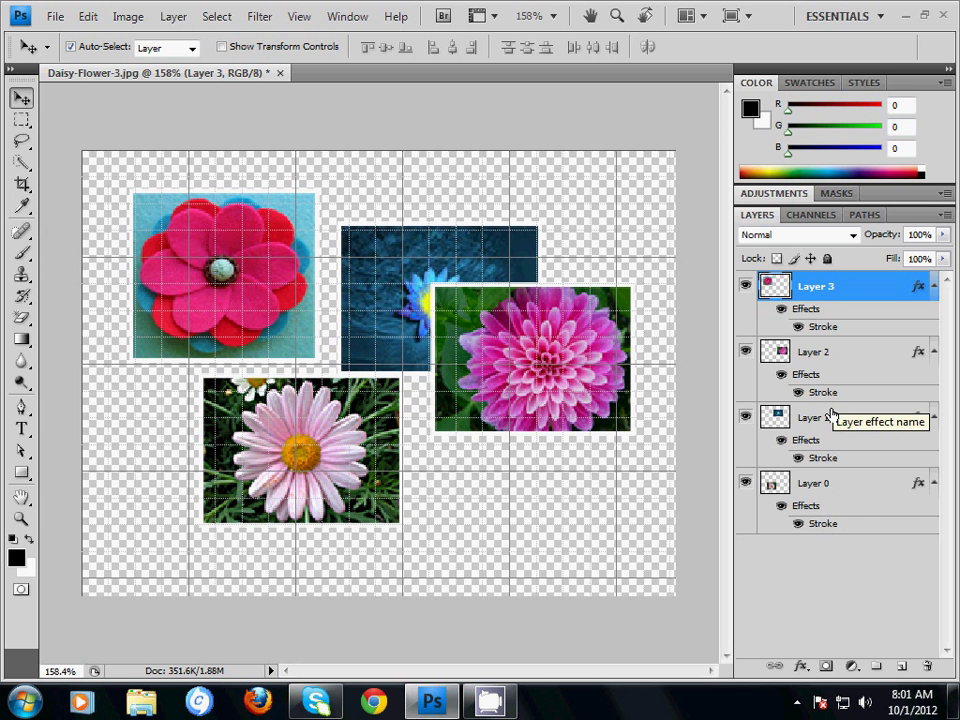
click(822, 490)
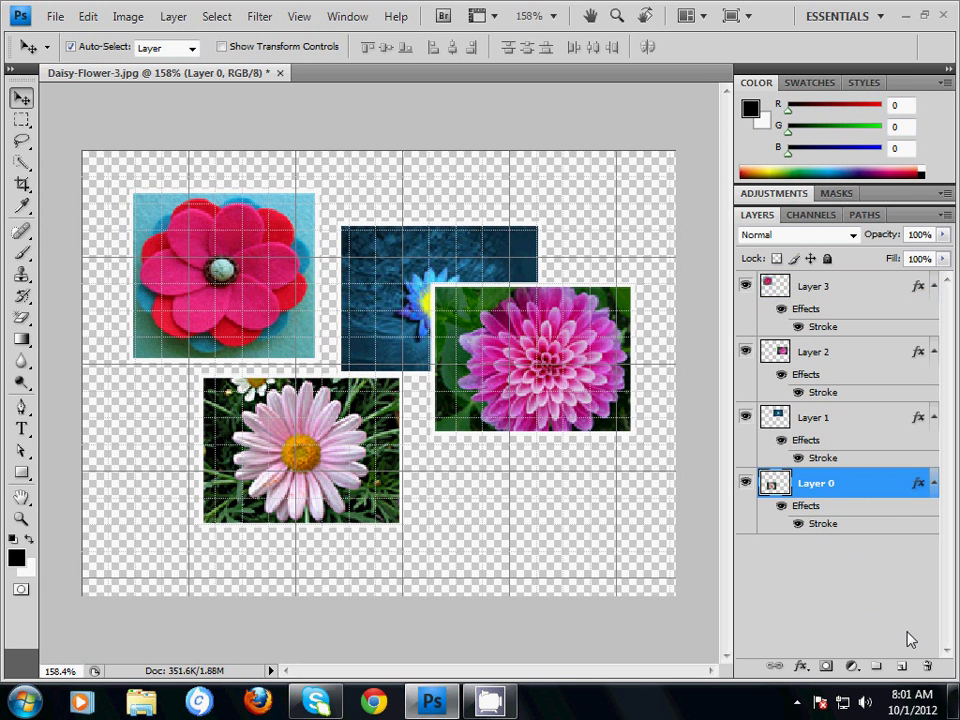
ctrl+click(902, 668)
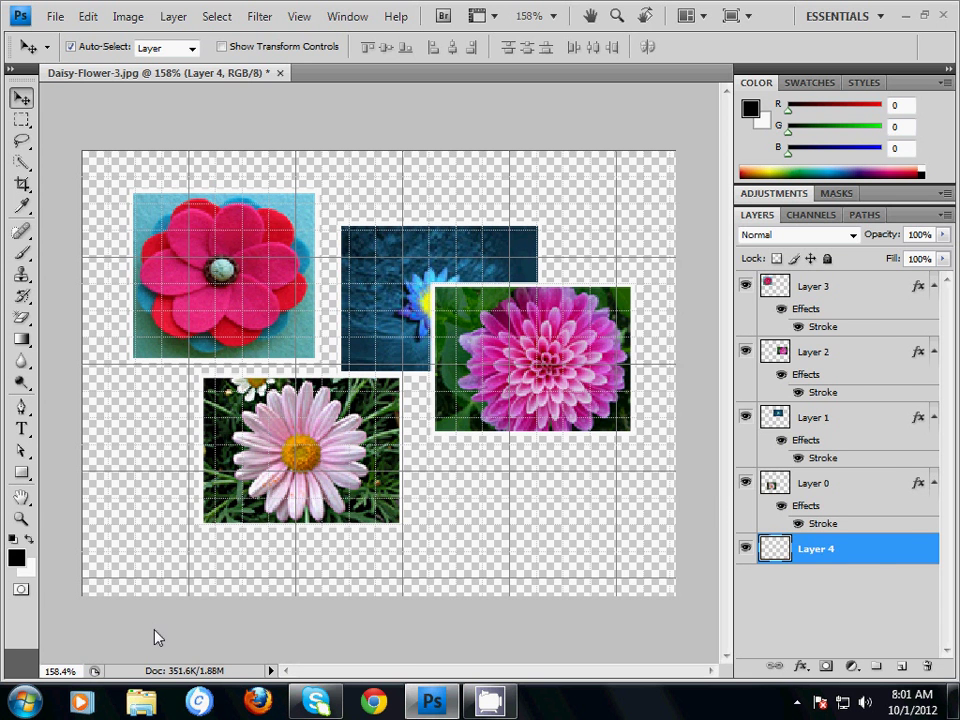
Set the background colour to a light greyish lavender and fill the new bottom layer with it
click(24, 568)
click(418, 498)
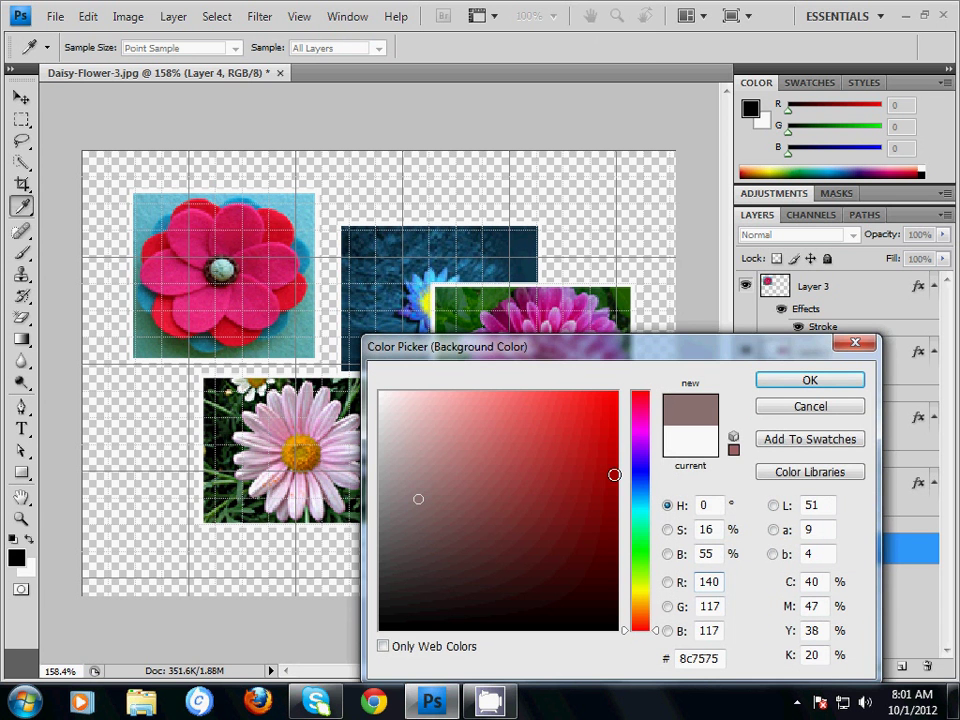
drag(627, 477, 633, 470)
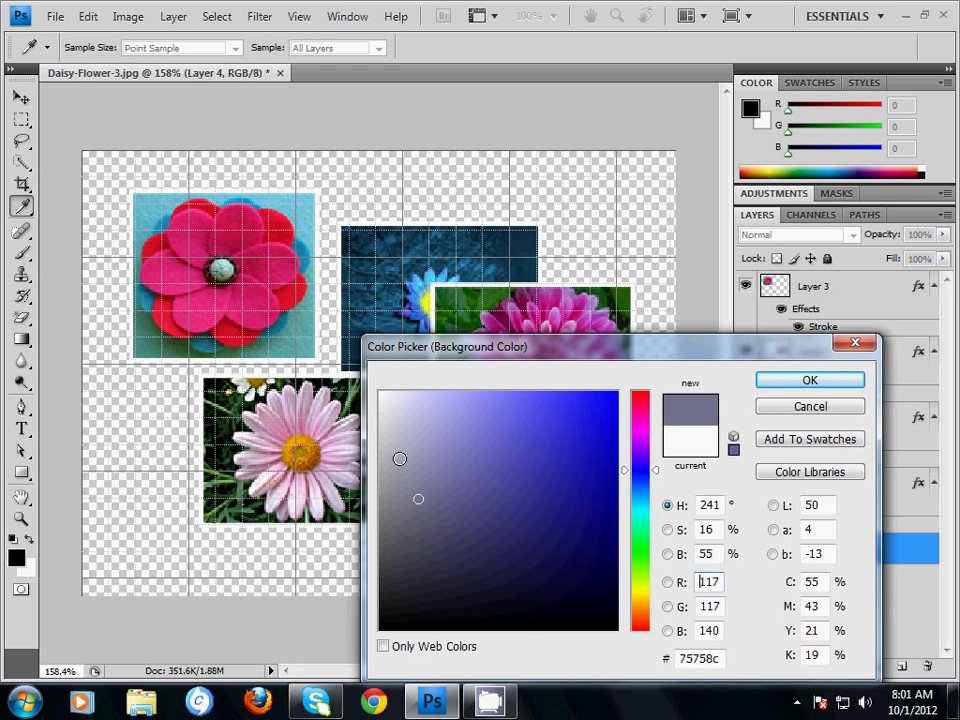
click(397, 457)
click(808, 381)
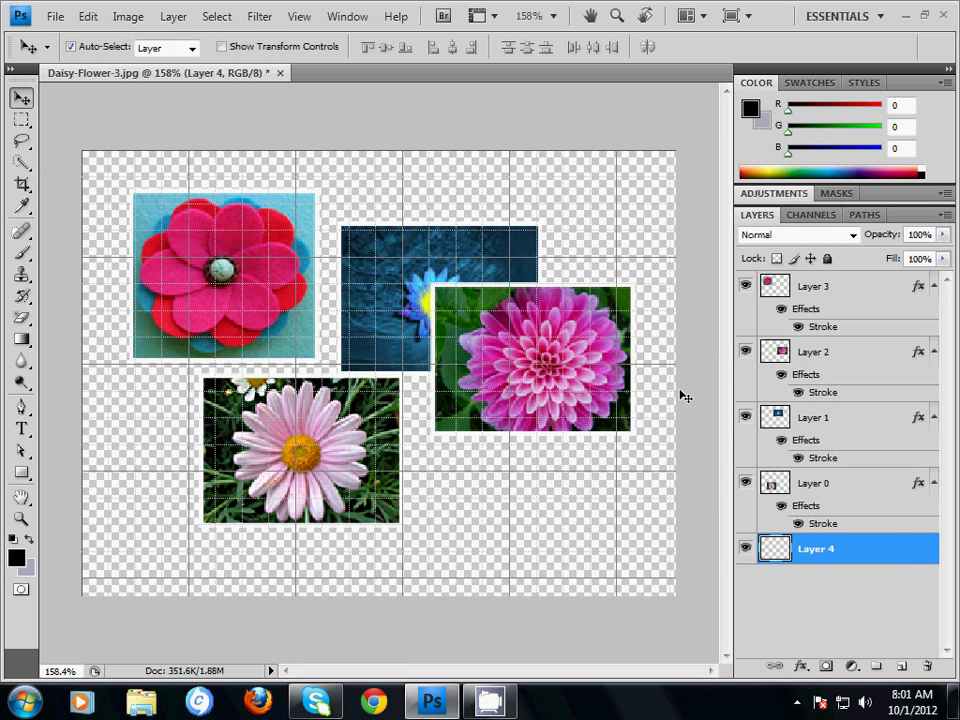
key(ctrl+BackSpace)
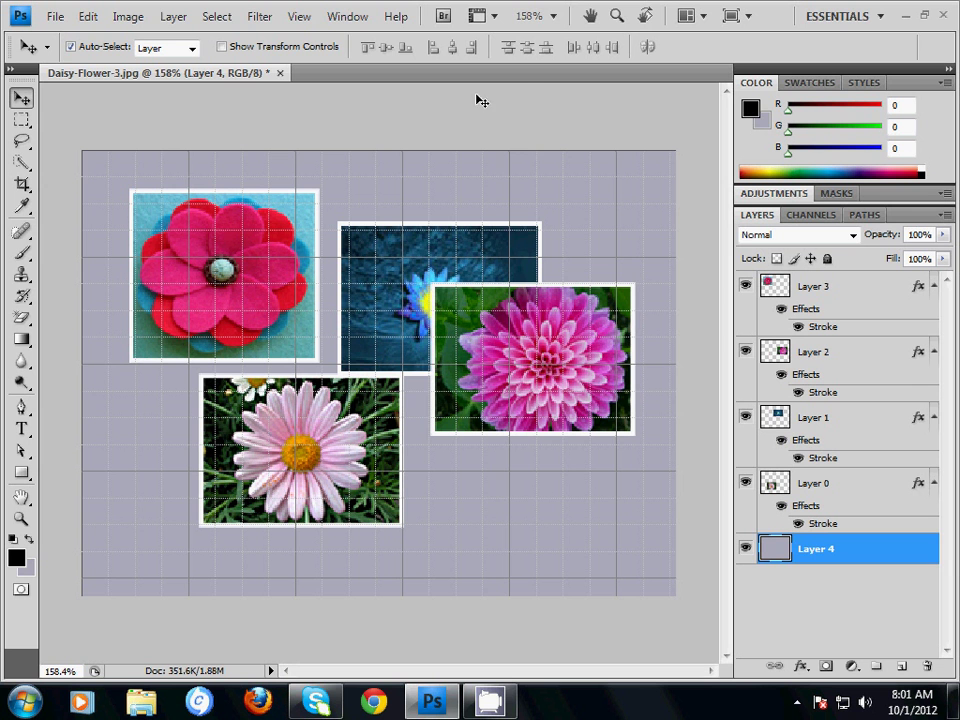
Hide the grid overlay on the document
click(413, 262)
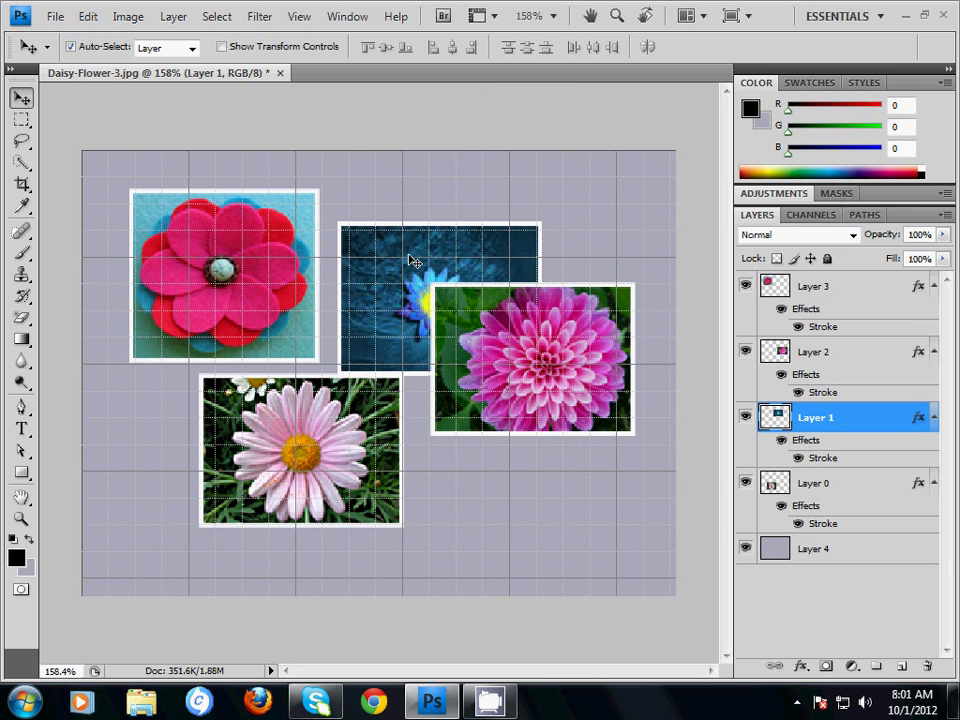
click(492, 17)
click(498, 58)
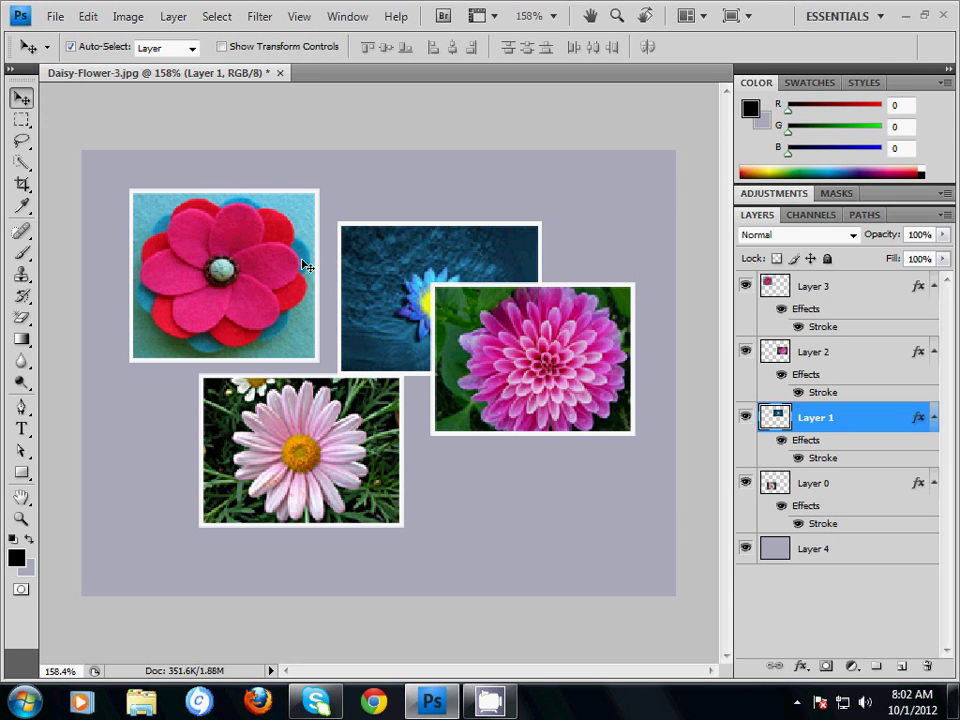
Rotate the felt flower photo on Layer 3 slightly clockwise with Free Transform
click(245, 266)
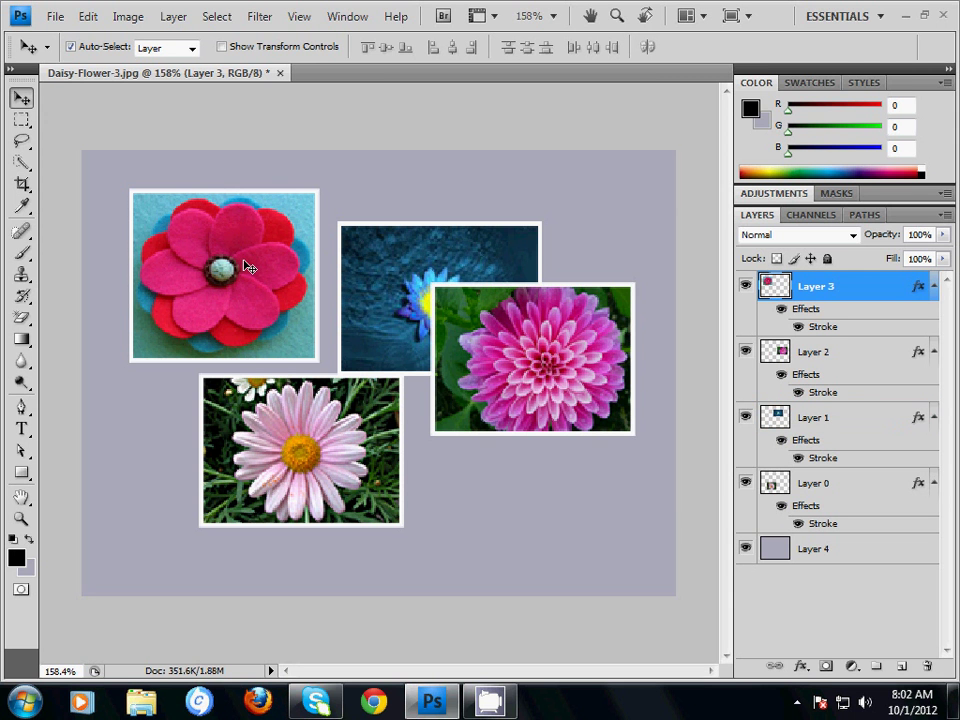
key(ctrl+t)
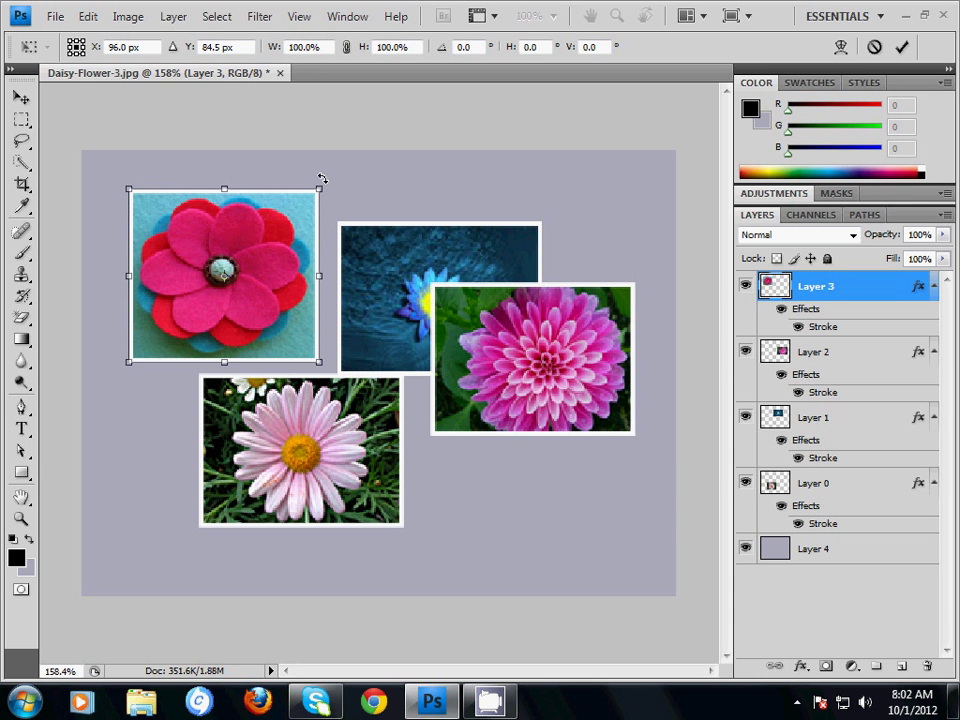
drag(320, 179, 343, 206)
key(Return)
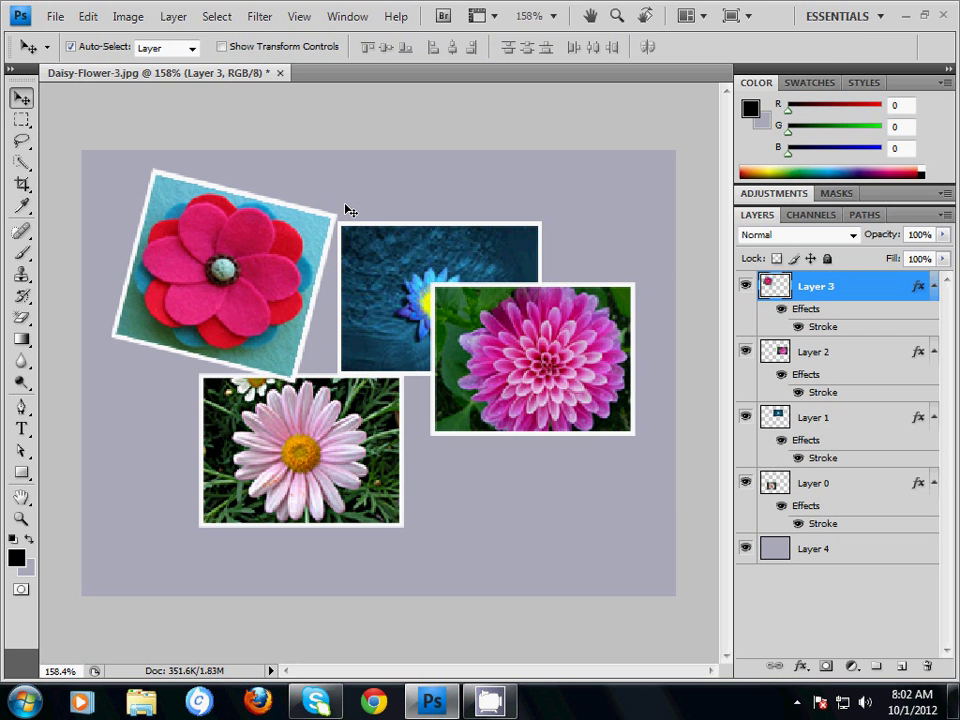
Rotate the blue flower photo on Layer 1 counterclockwise by about -11.3° with Free Transform
click(401, 264)
key(ctrl+t)
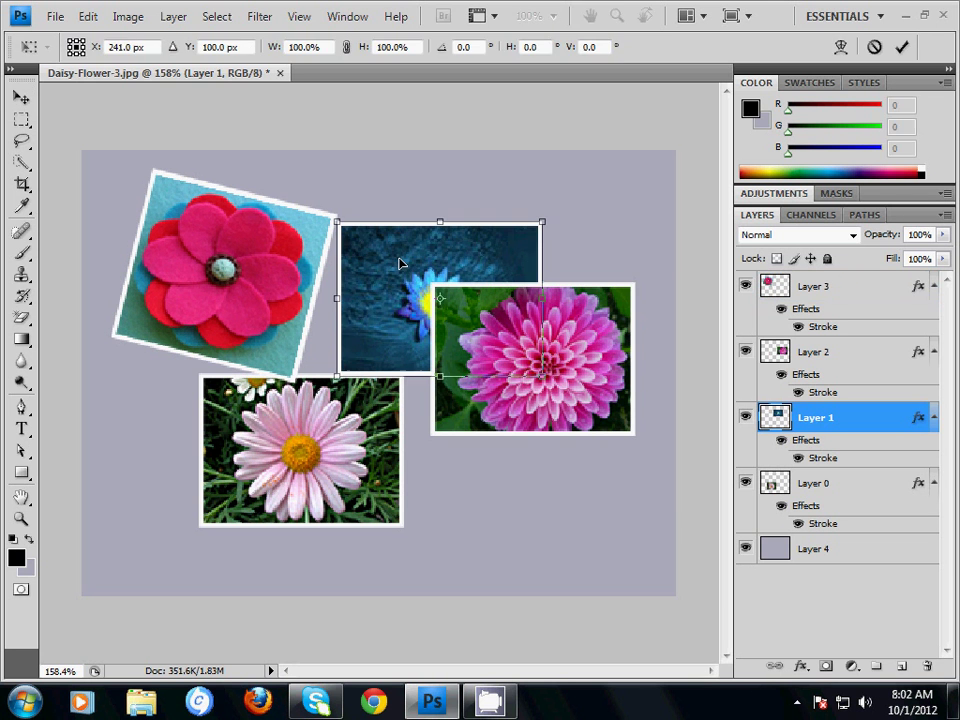
drag(553, 210, 529, 197)
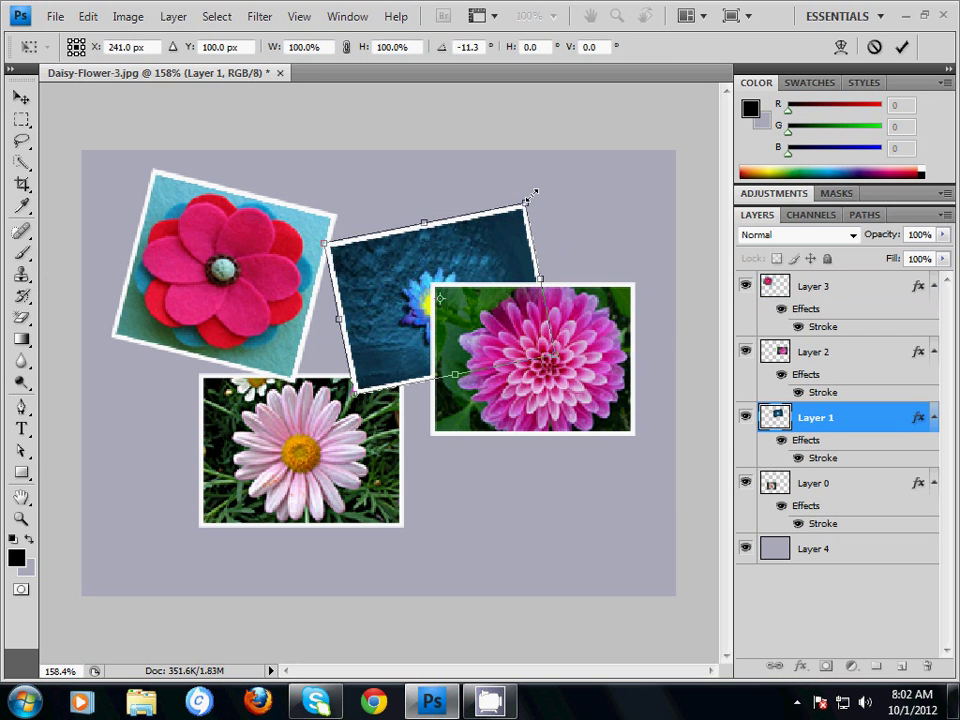
key(Return)
Move the pink dahlia below the blue flower and the daisy below the felt flower, forming a two-by-two layout
drag(549, 337, 537, 411)
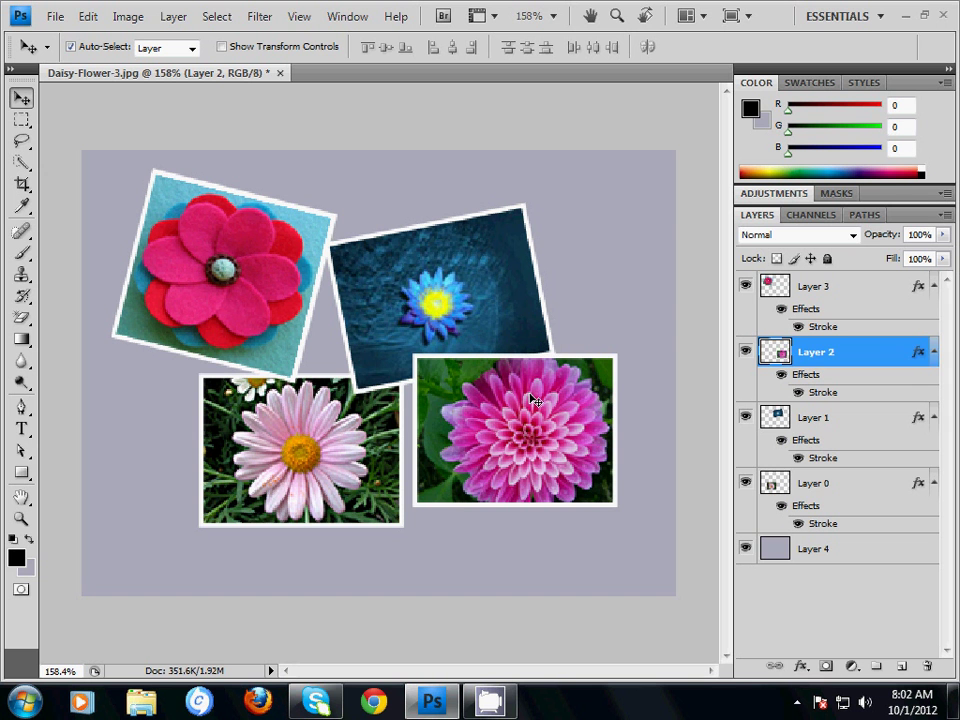
drag(229, 465, 150, 457)
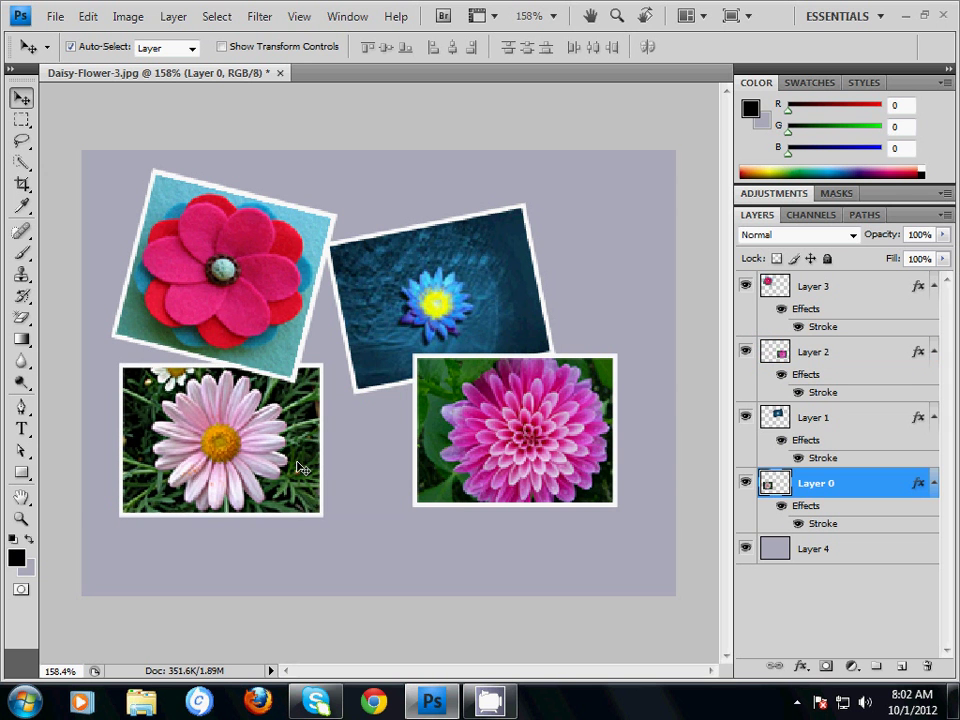
drag(450, 420, 361, 437)
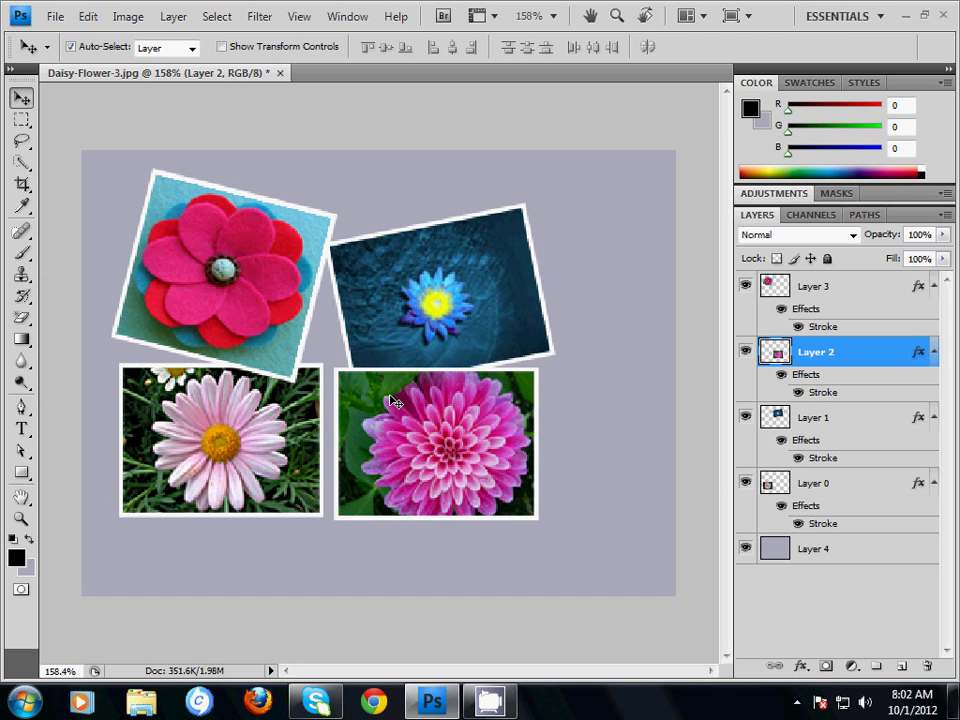
Rotate the pink dahlia photo on Layer 2 clockwise by about 9.7° with Free Transform
key(ctrl+t)
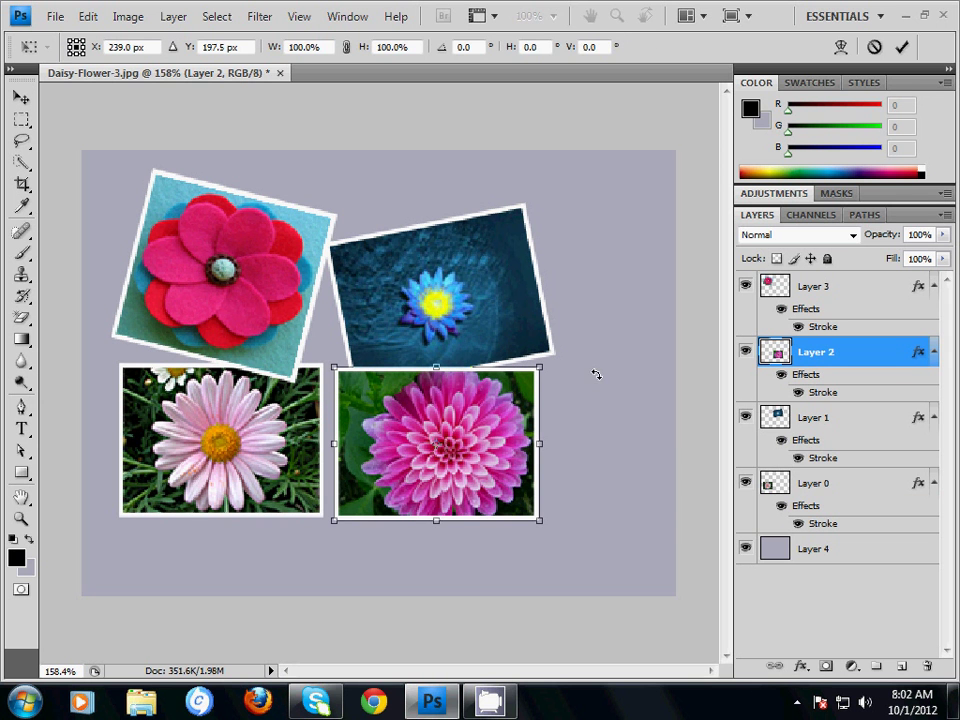
drag(596, 375, 580, 409)
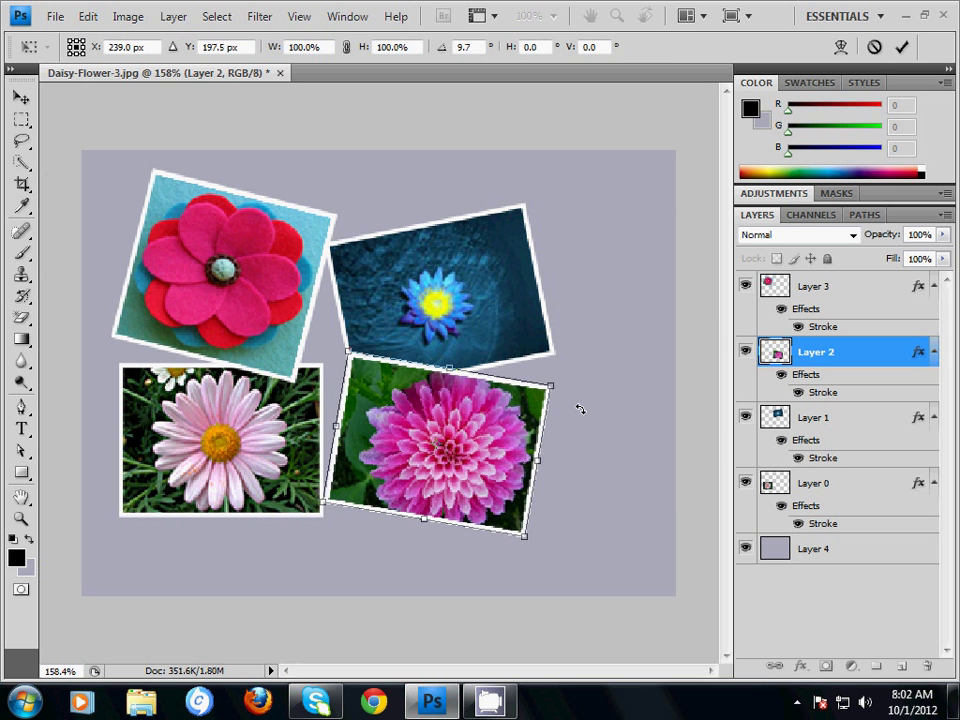
key(Return)
Rotate the daisy photo on Layer 0 counterclockwise by about -13.4° with Free Transform
click(275, 447)
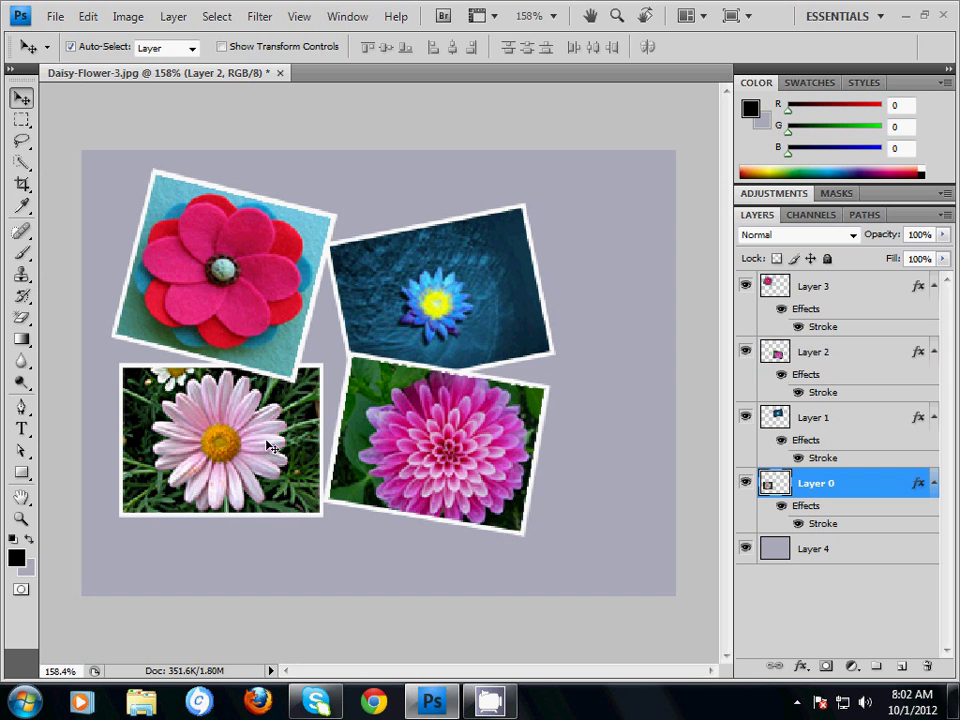
key(ctrl+t)
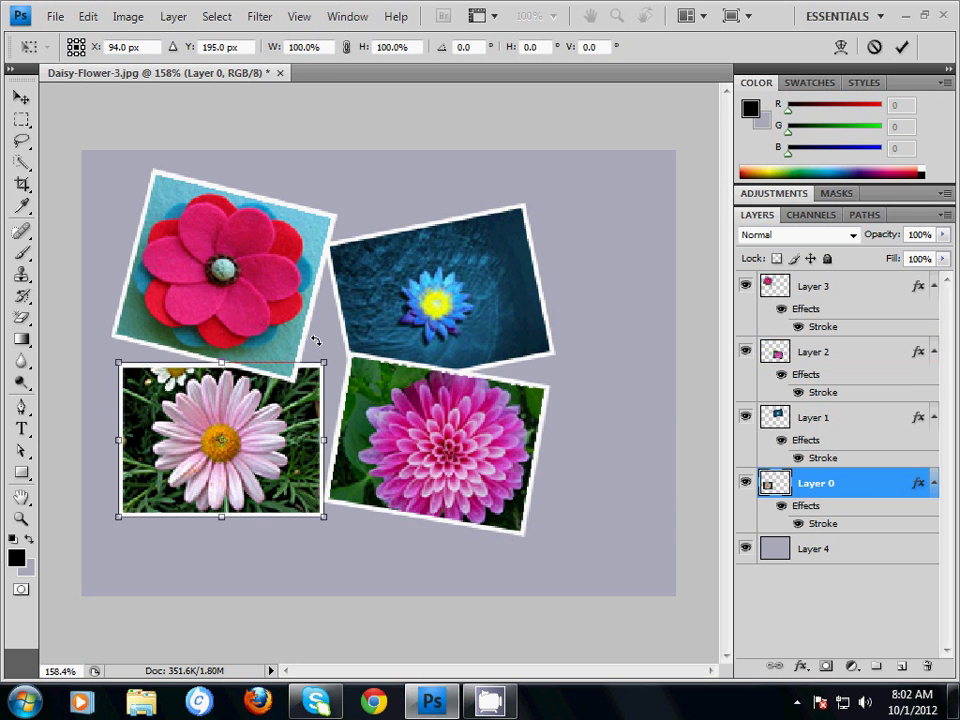
mouse_move(317, 336)
mouse_down()
mouse_move(326, 343)
mouse_move(315, 330)
mouse_up()
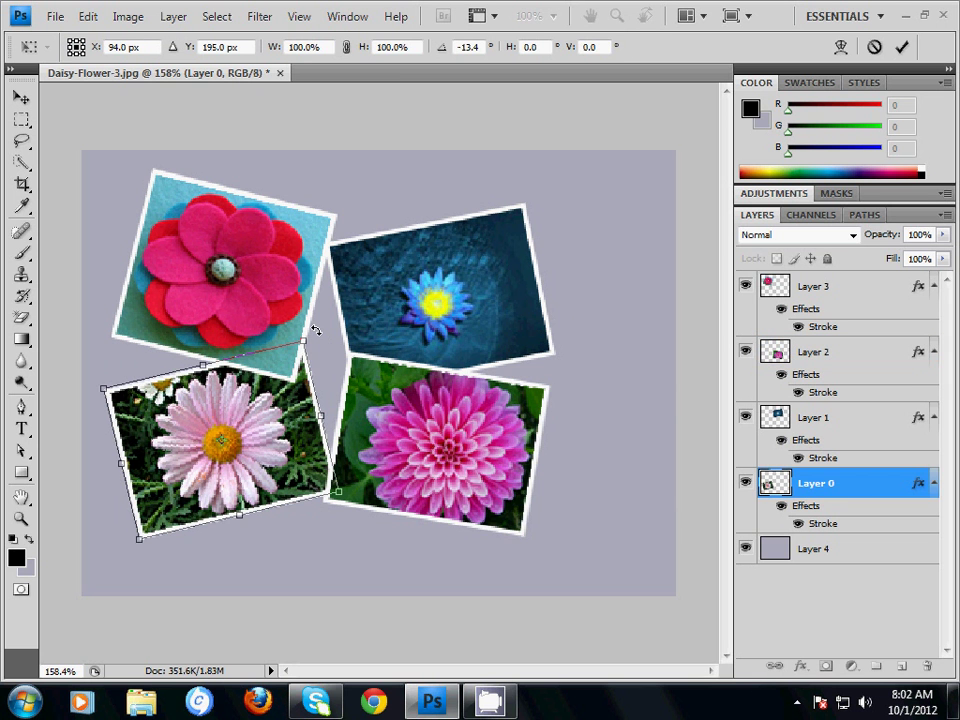
key(Return)
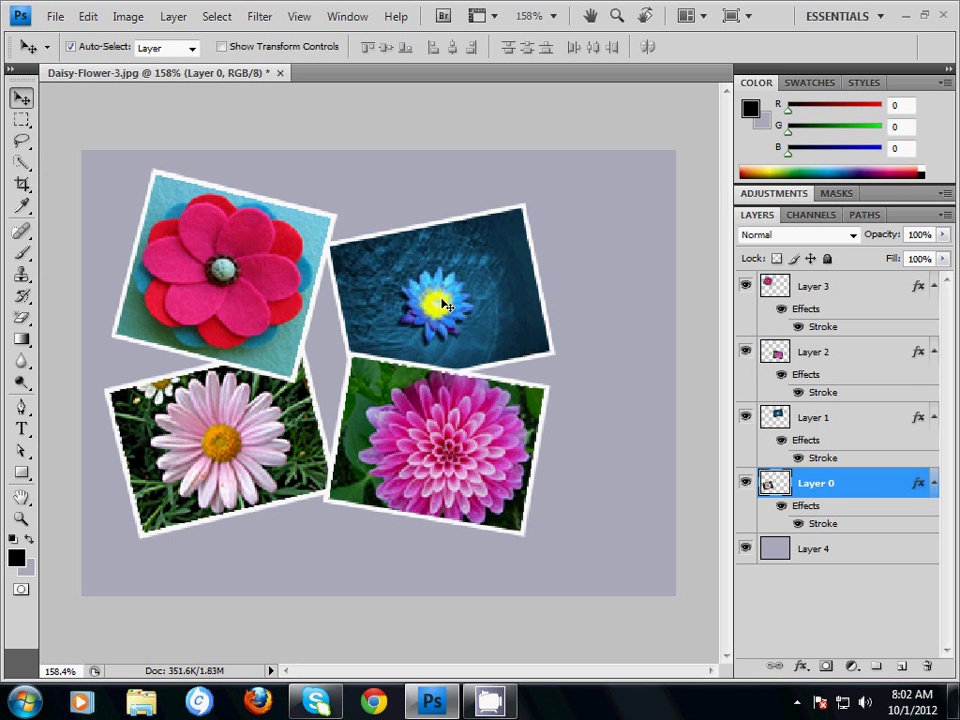
Reposition the blue flower, pink dahlia and felt flower photos so the four tilted frames sit tightly together
scroll(541, 363, down, 2)
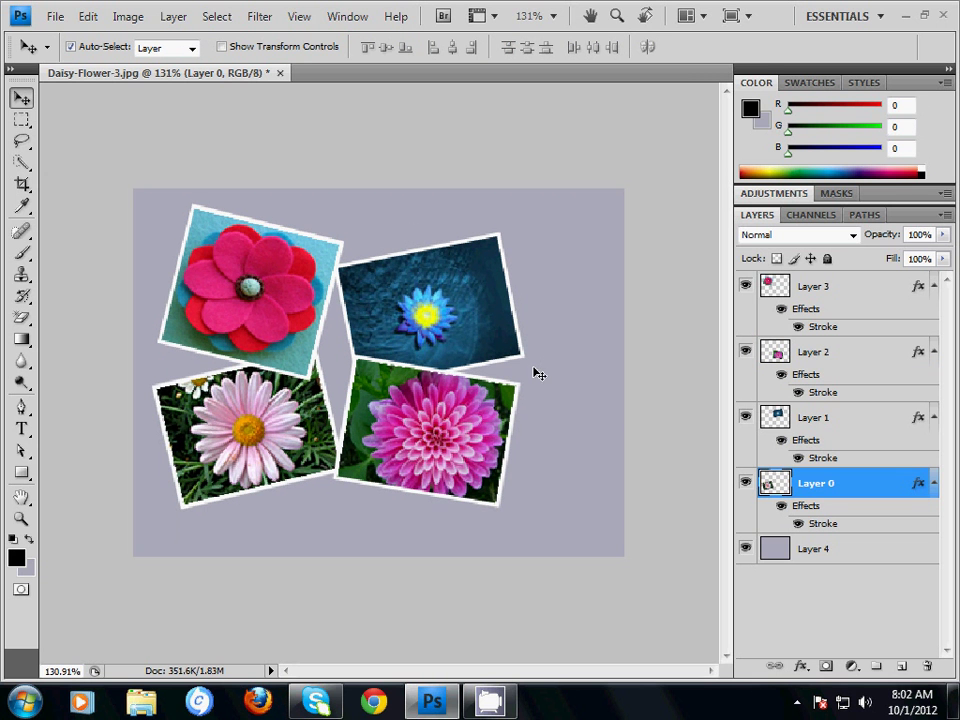
scroll(536, 372, up, 1)
drag(440, 300, 424, 296)
drag(416, 409, 396, 413)
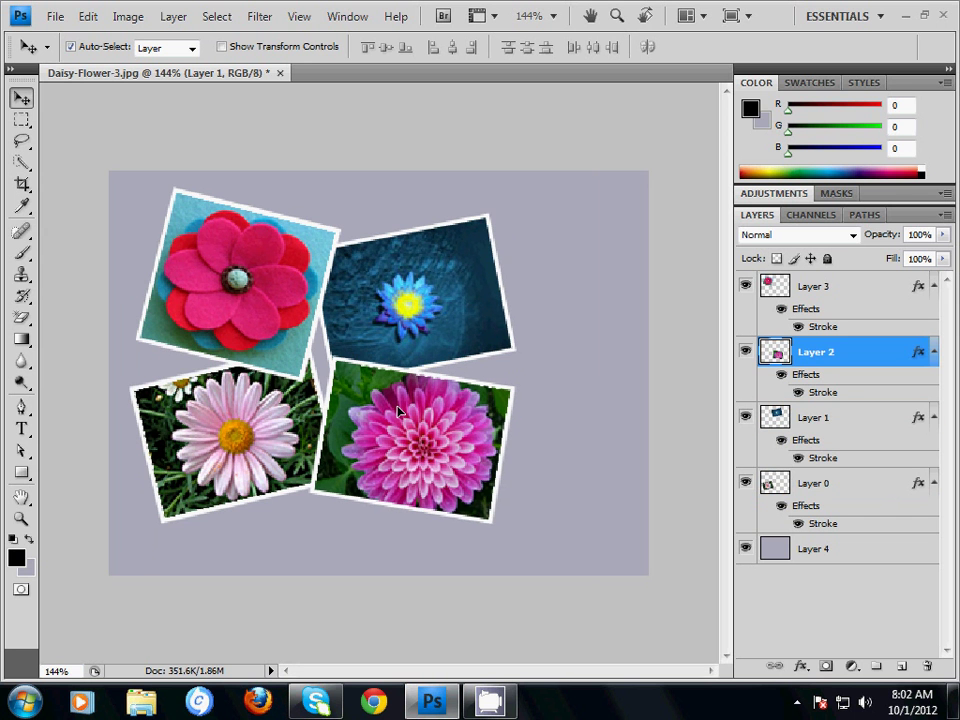
click(442, 290)
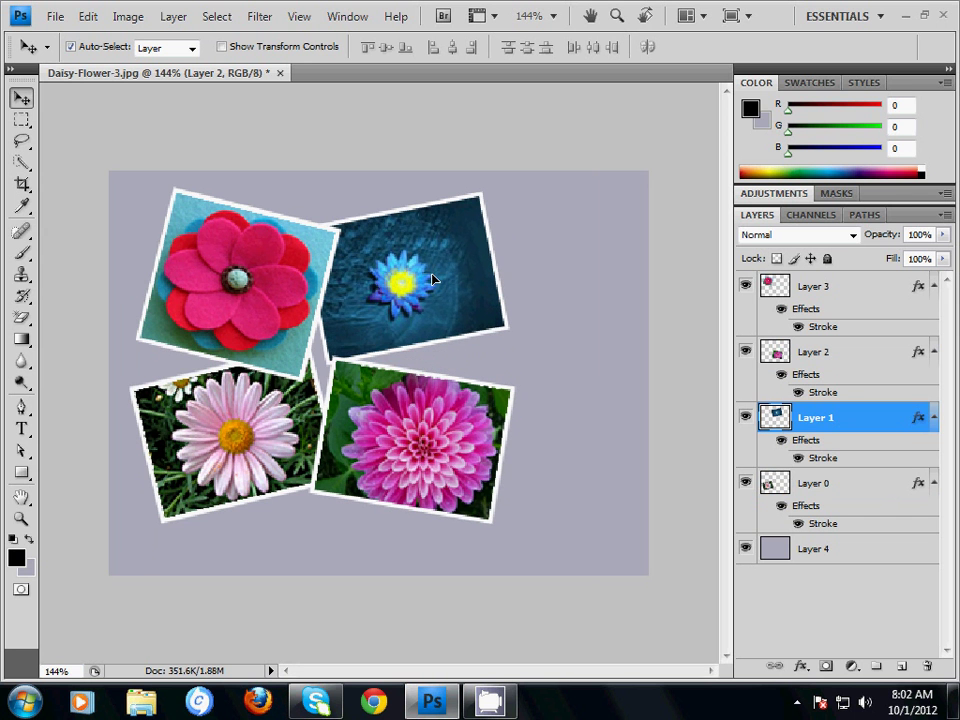
drag(428, 278, 420, 260)
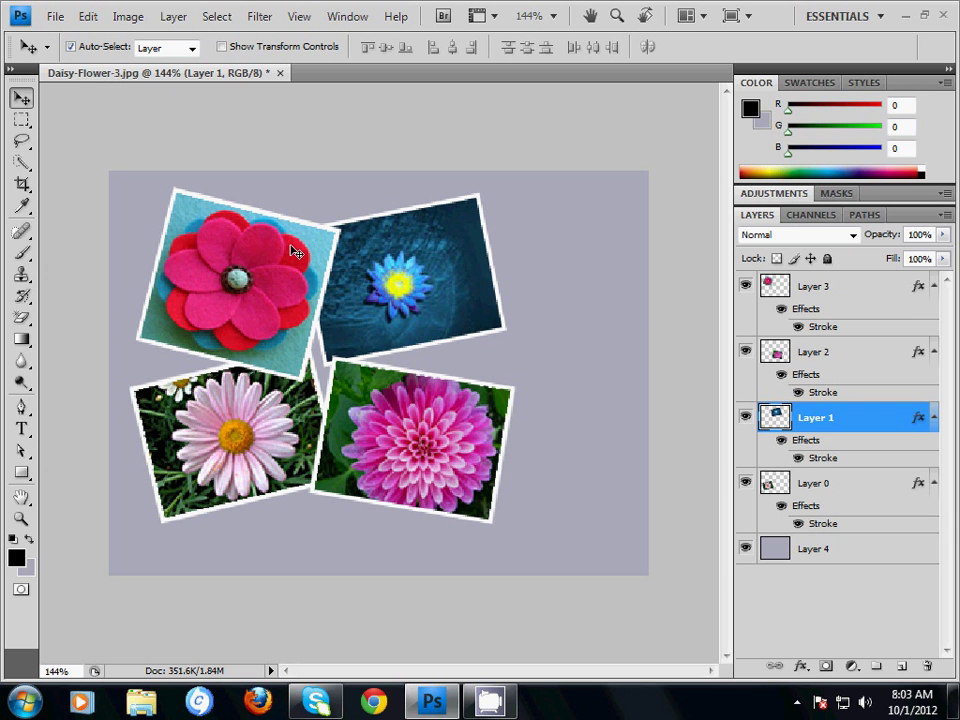
drag(253, 257, 249, 255)
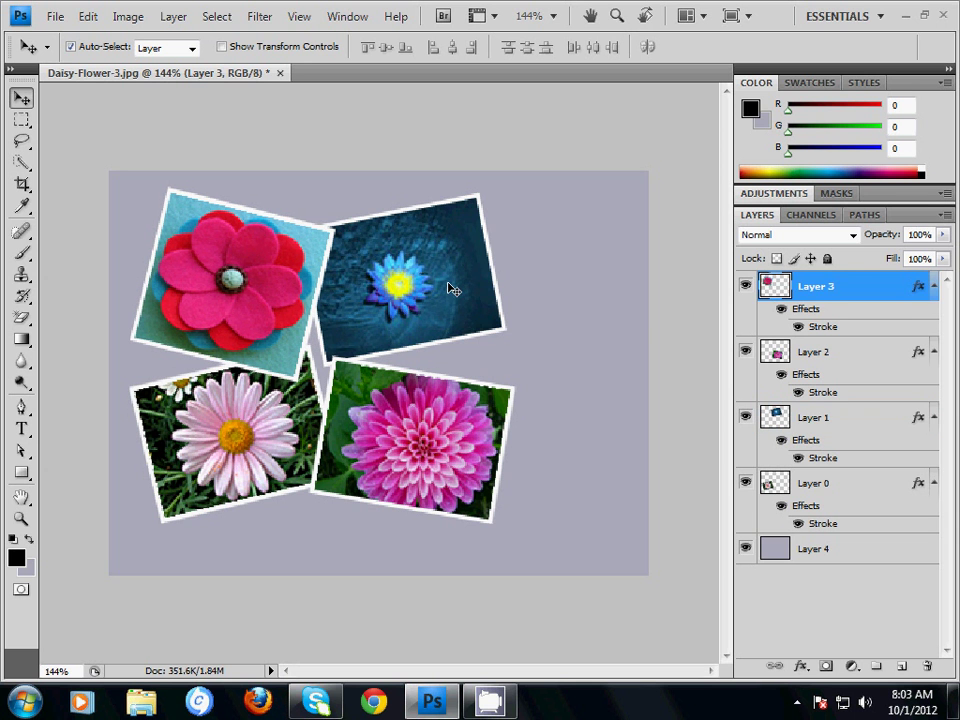
mouse_move(452, 285)
mouse_down()
mouse_move(437, 287)
mouse_move(453, 291)
mouse_up()
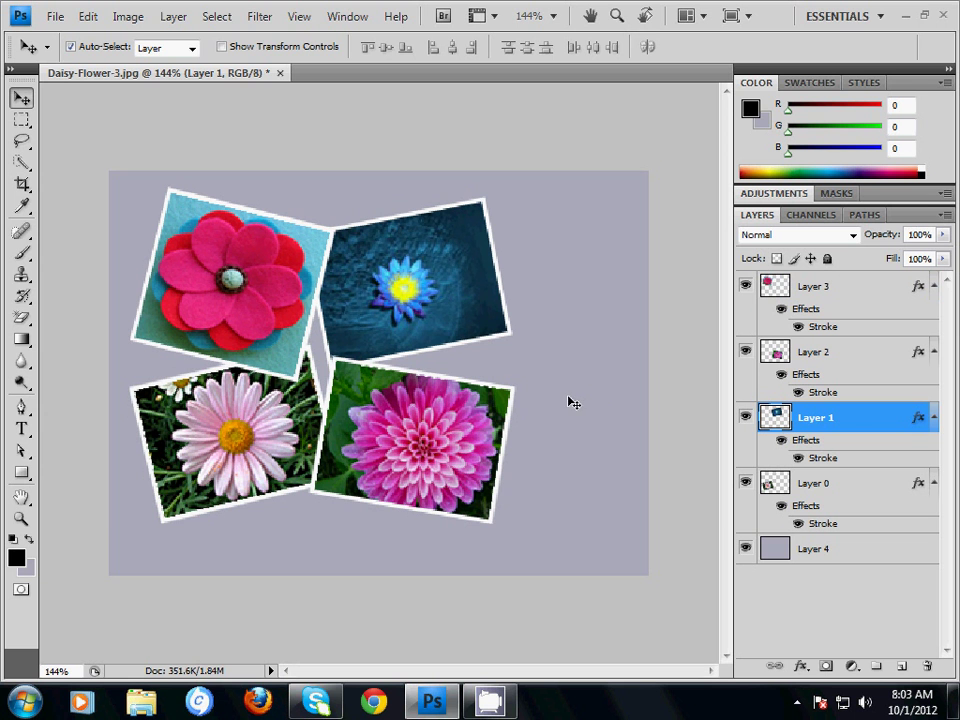
Draw a narrow horizontal black bar with the Rectangle Tool in the empty area beside the blue flower
click(24, 472)
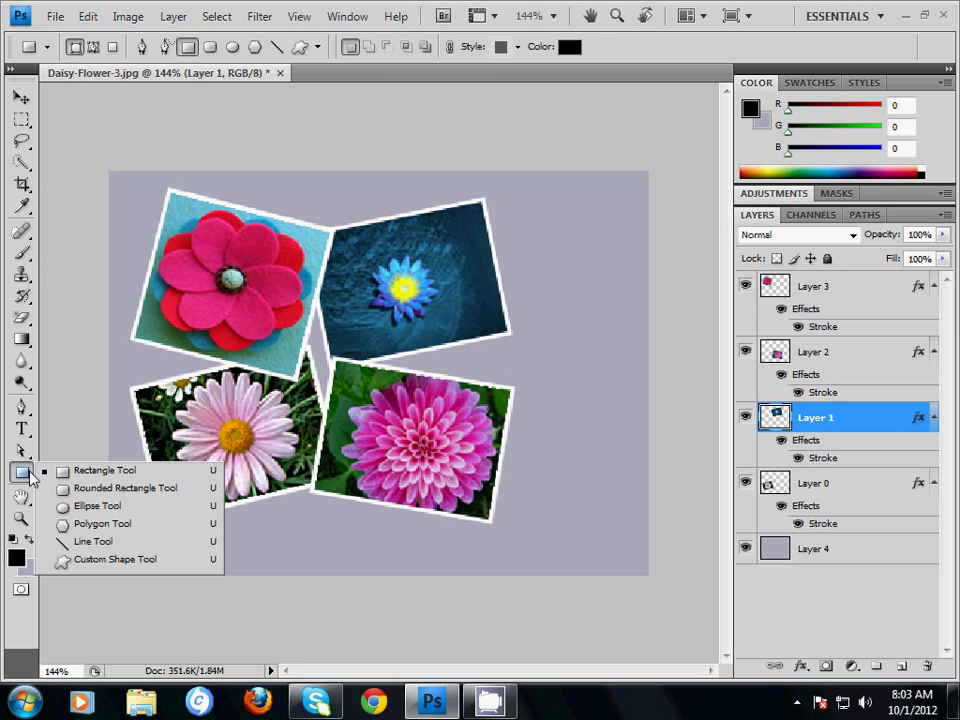
click(109, 477)
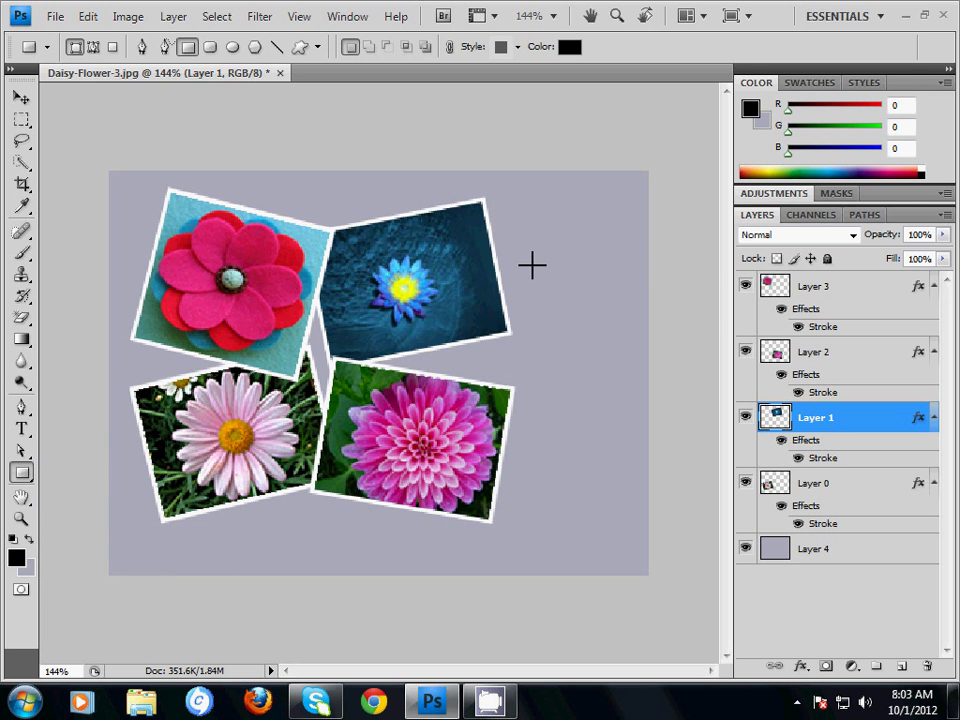
drag(523, 258, 646, 289)
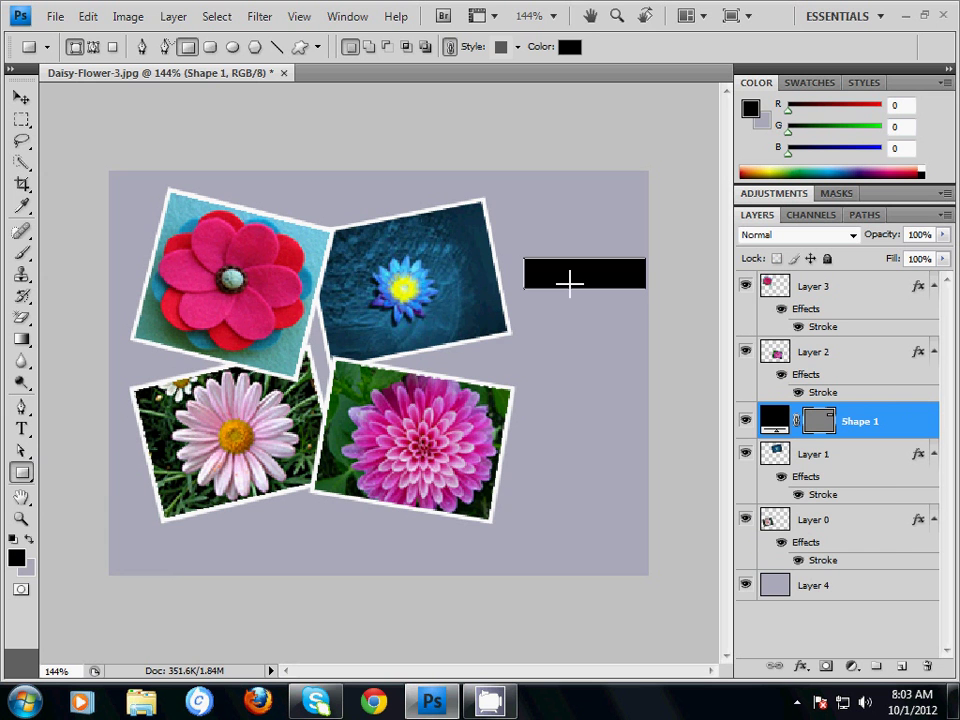
Change the fill colour of the Shape 1 rectangle to a dark brownish grey
double_click(772, 420)
drag(409, 450, 419, 531)
click(834, 380)
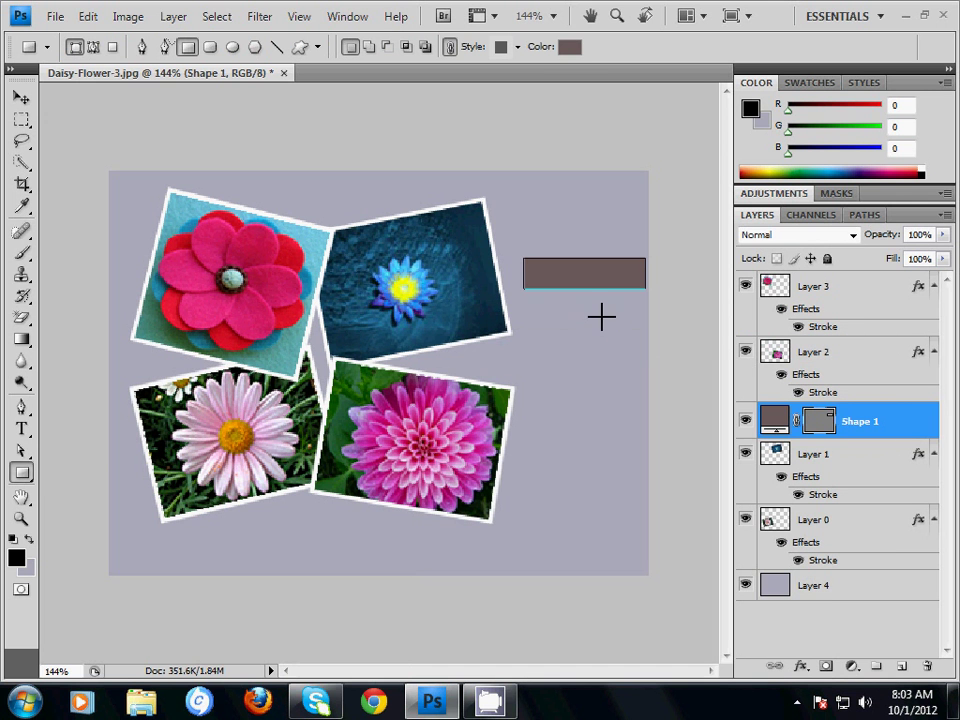
right_click(920, 430)
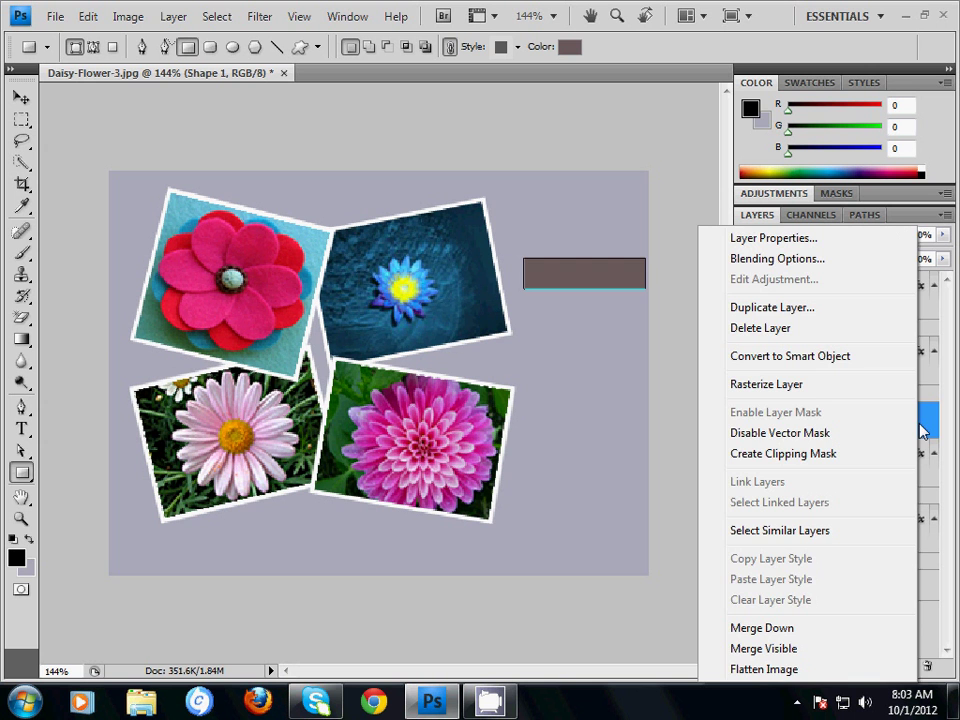
key(Escape)
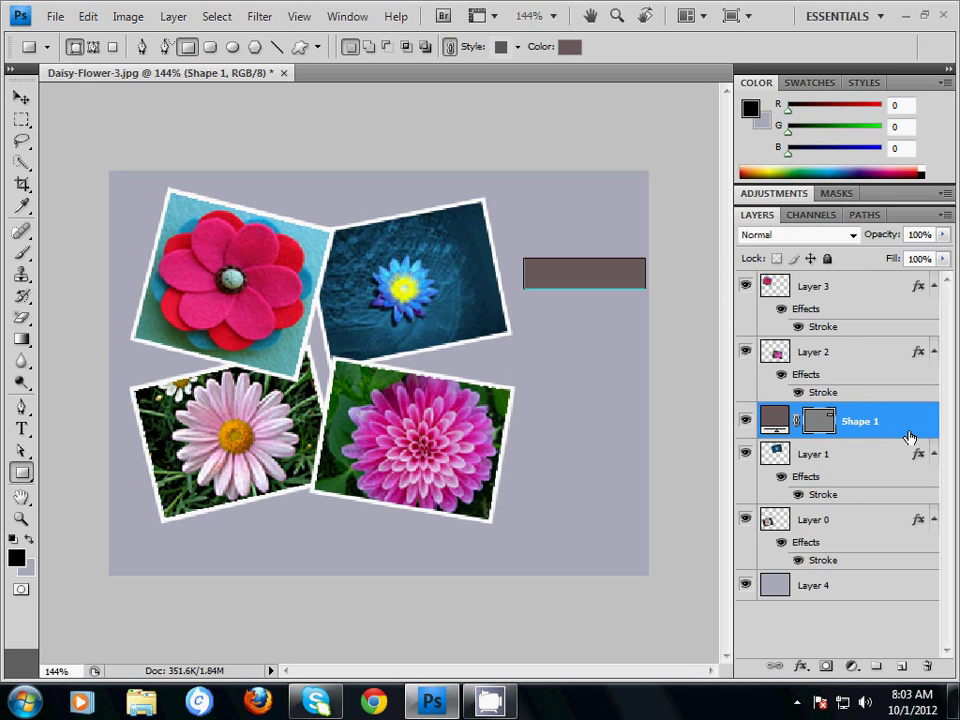
Rasterize the Shape 1 layer and move the brownish bar up beside the blue flower photo's upper corner
right_click(912, 437)
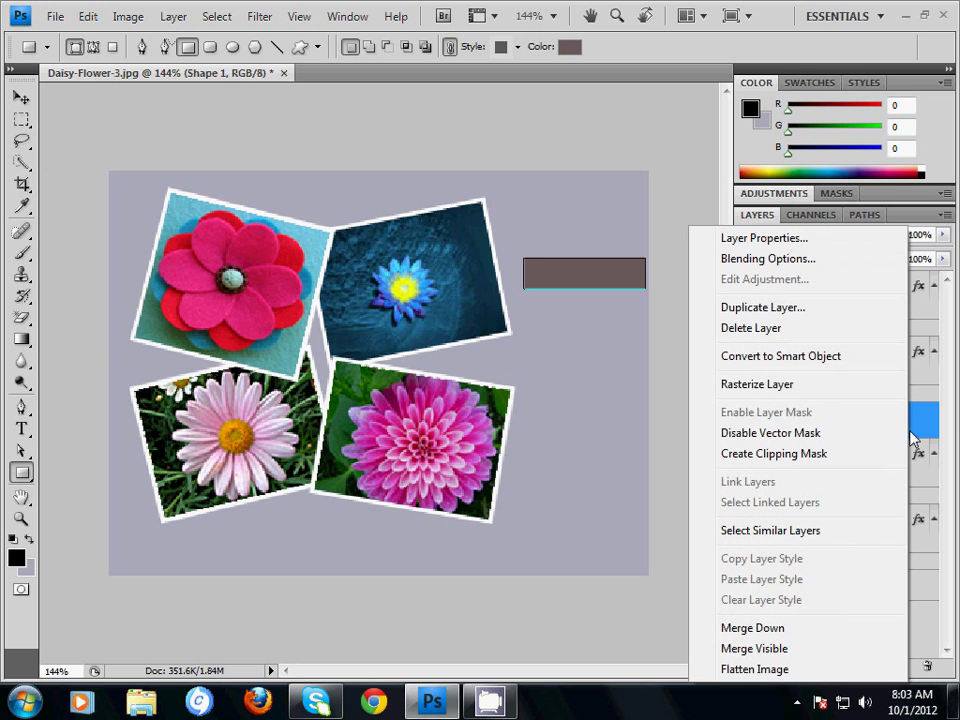
click(776, 386)
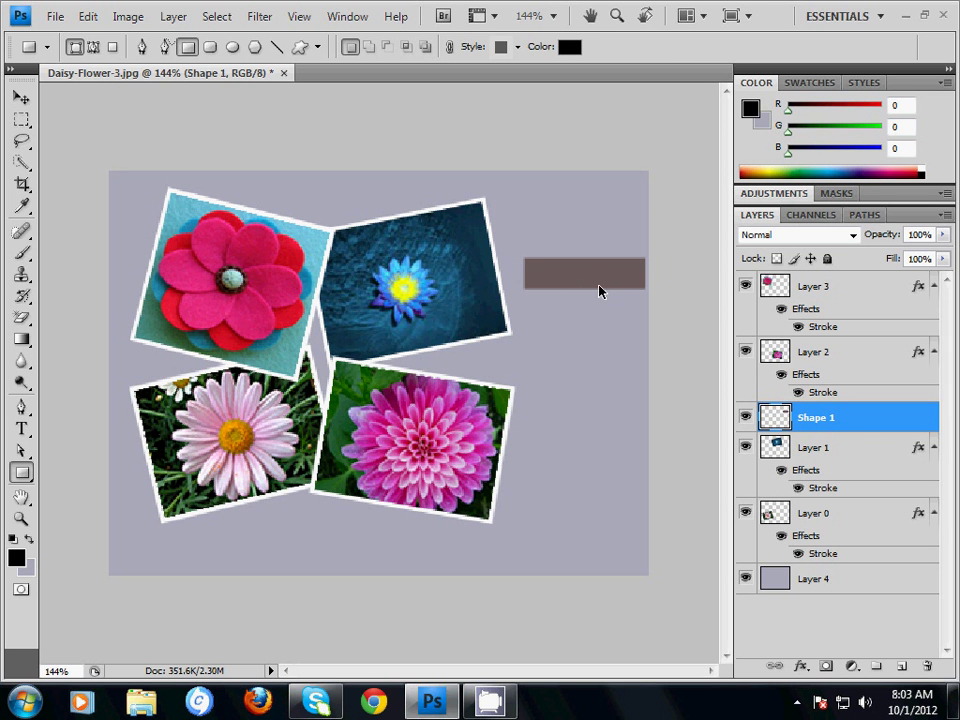
click(21, 97)
drag(572, 275, 550, 240)
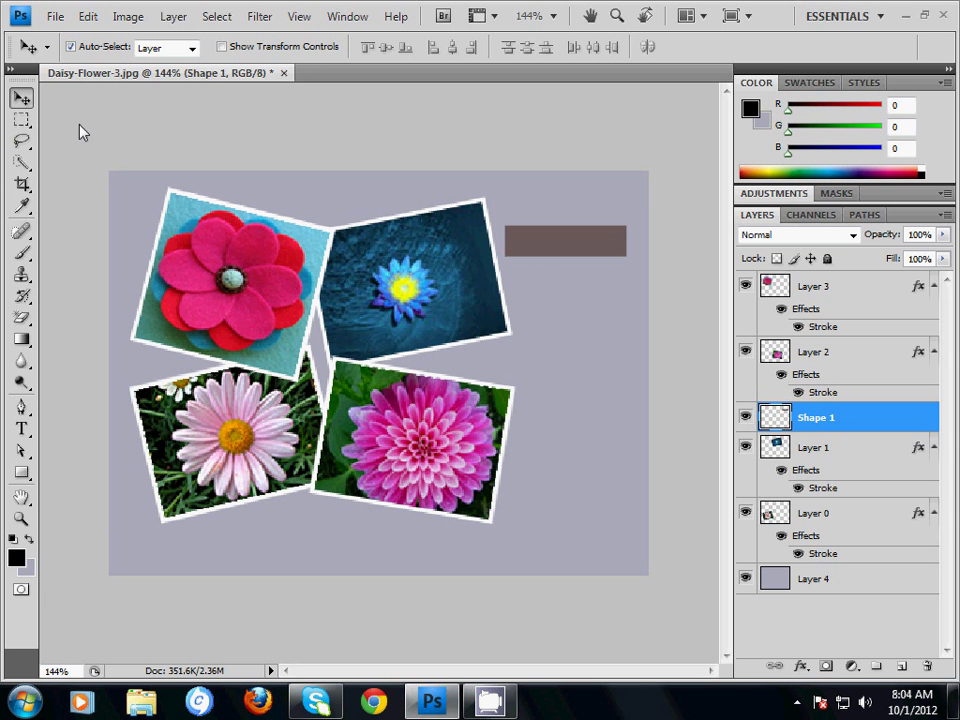
Lasso the bar with jagged, torn-looking short ends and copy the selection to a new layer
key(l)
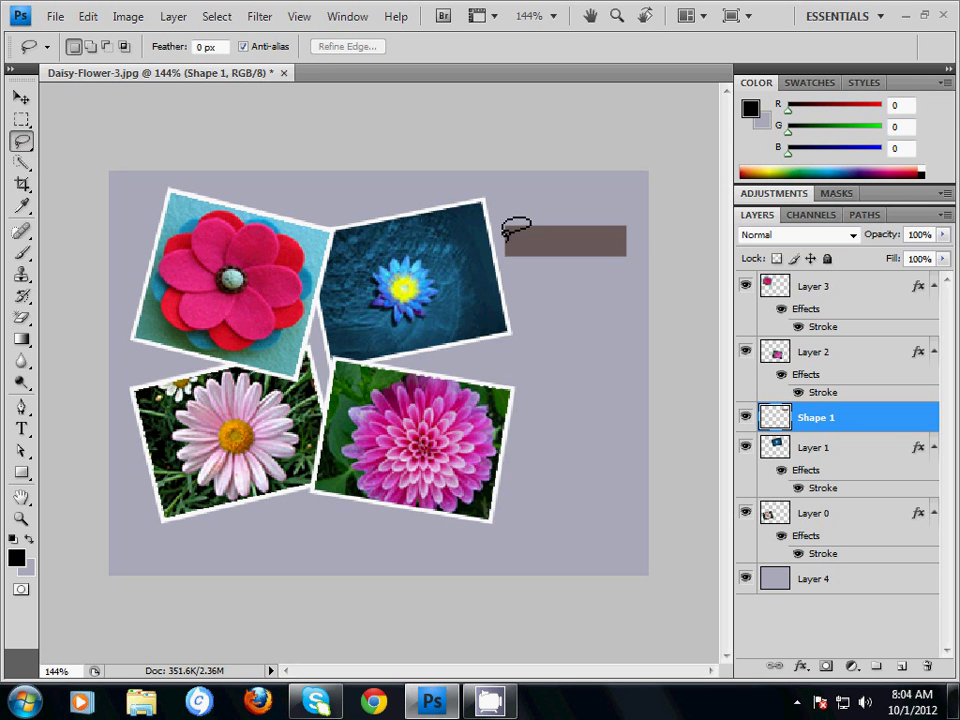
mouse_move(509, 255)
mouse_down()
mouse_move(568, 290)
mouse_move(625, 276)
mouse_move(629, 264)
mouse_move(622, 236)
mouse_move(510, 228)
mouse_up()
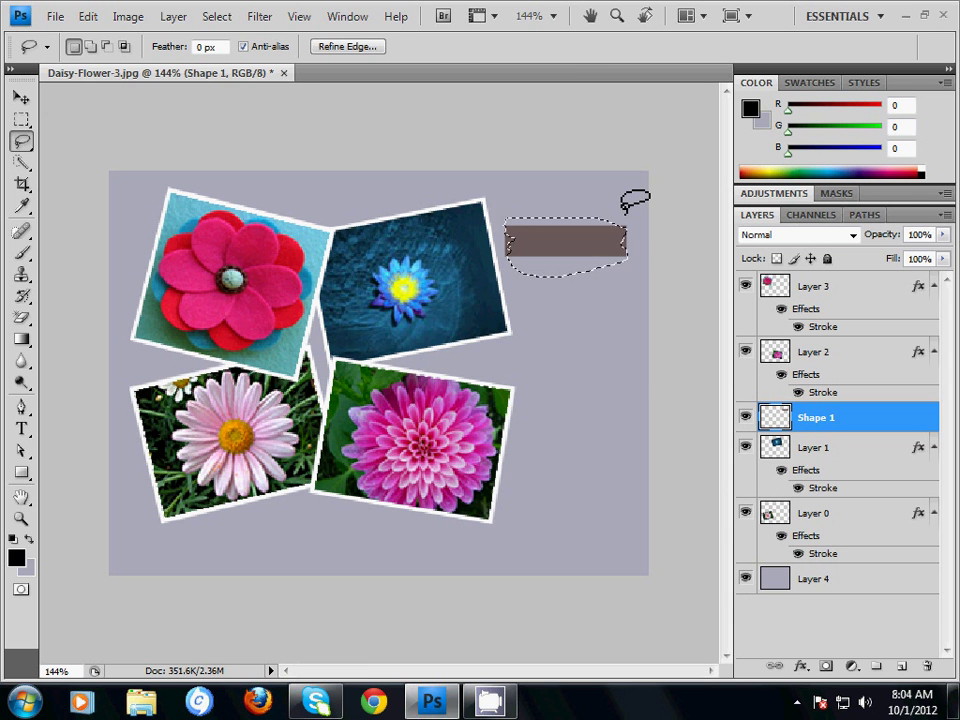
key(ctrl+j)
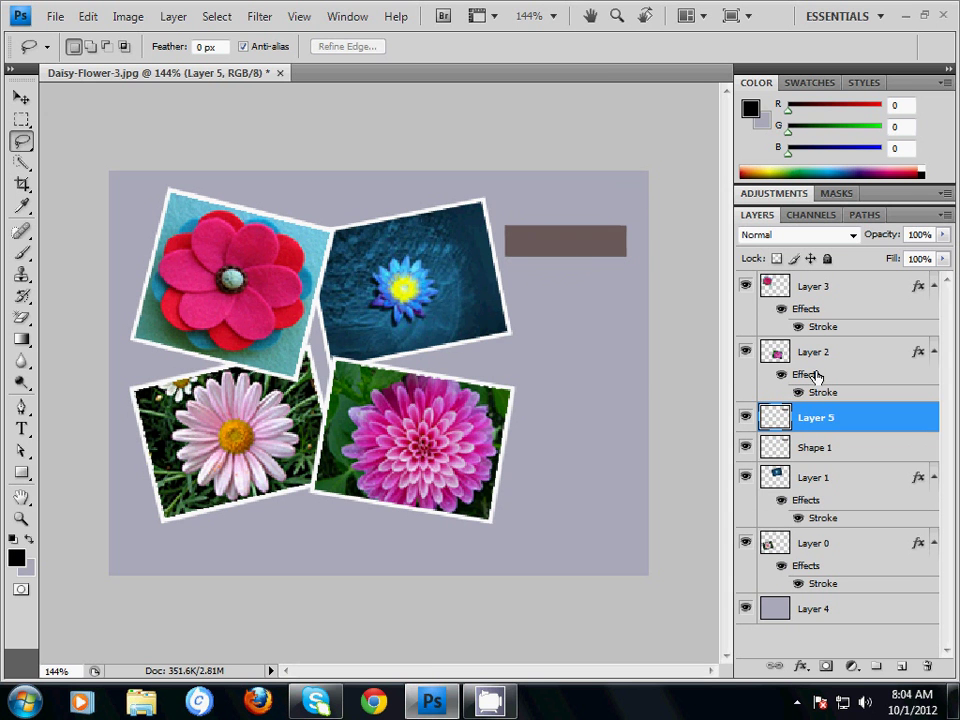
Check the torn strip with Shape 1 hidden, then delete the original Shape 1 layer
click(746, 448)
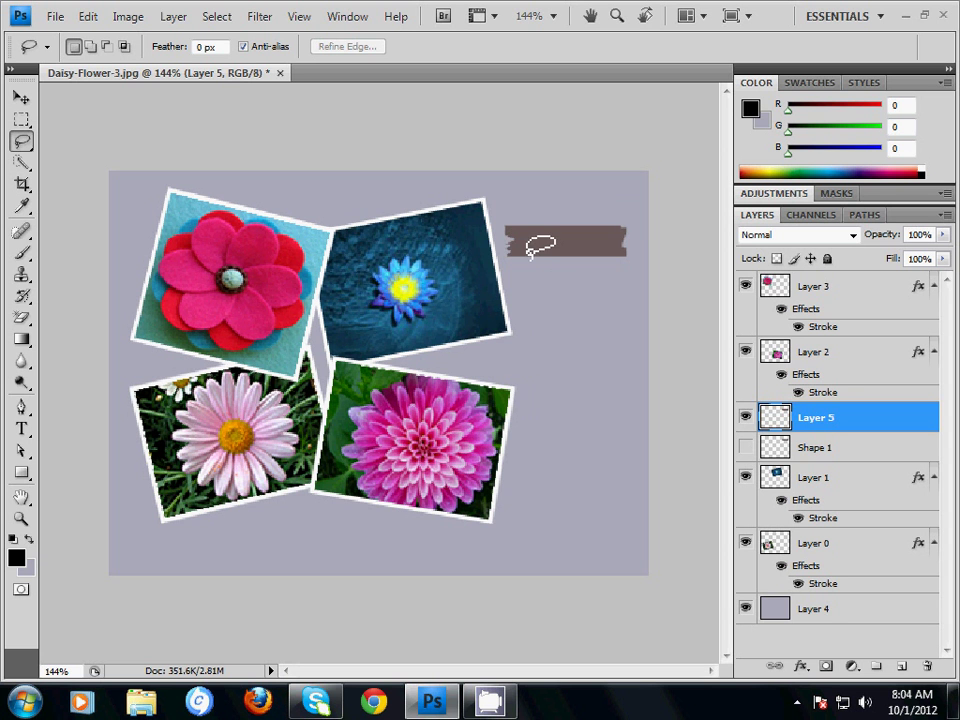
click(745, 448)
click(781, 447)
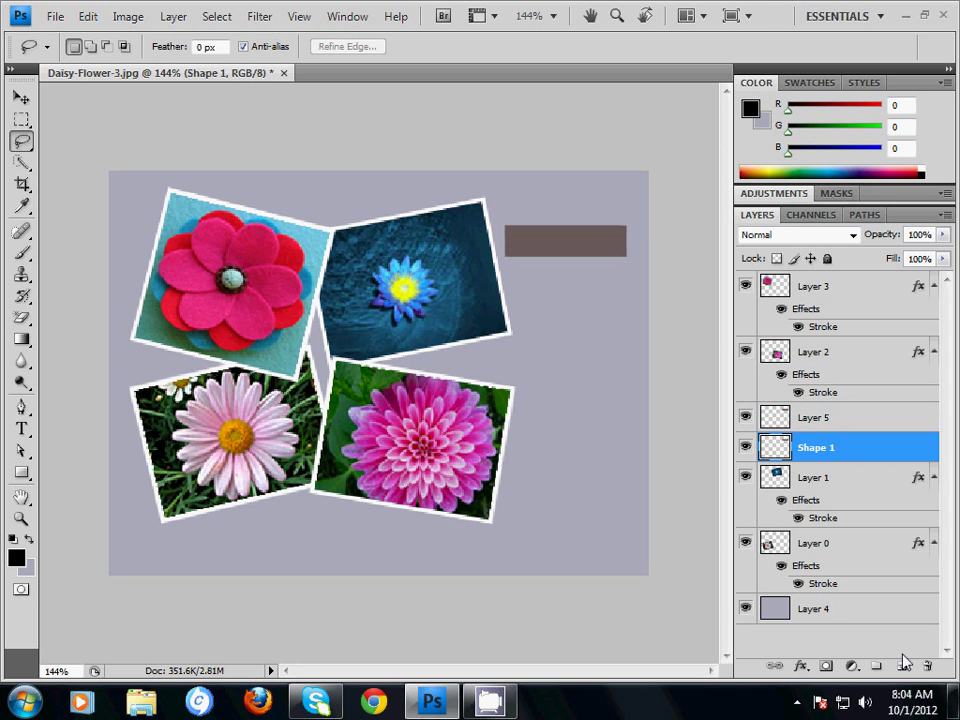
click(925, 666)
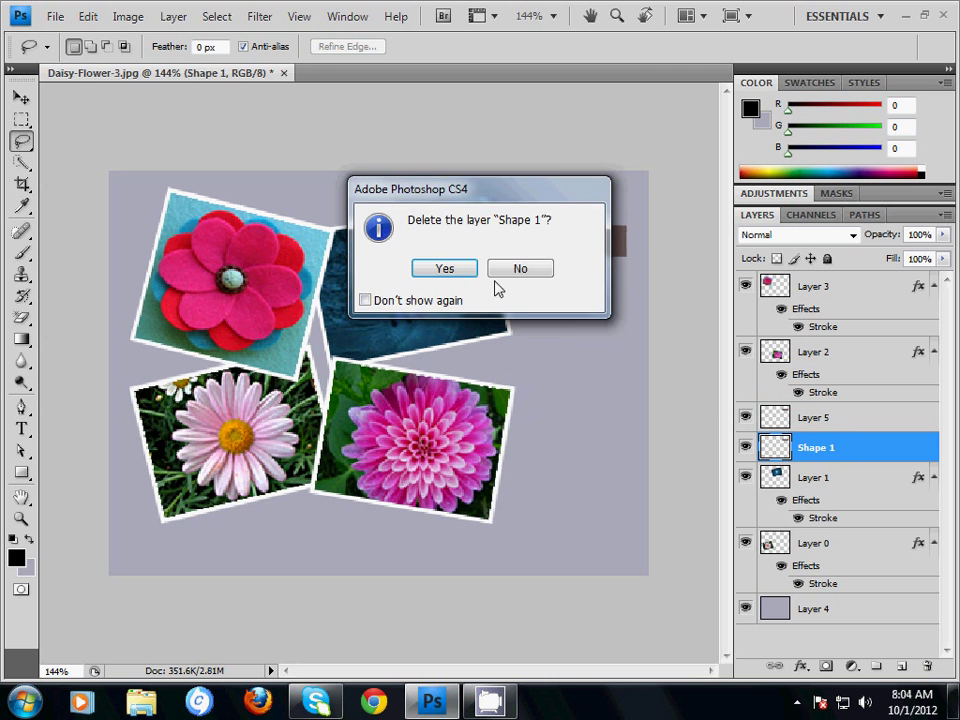
click(444, 269)
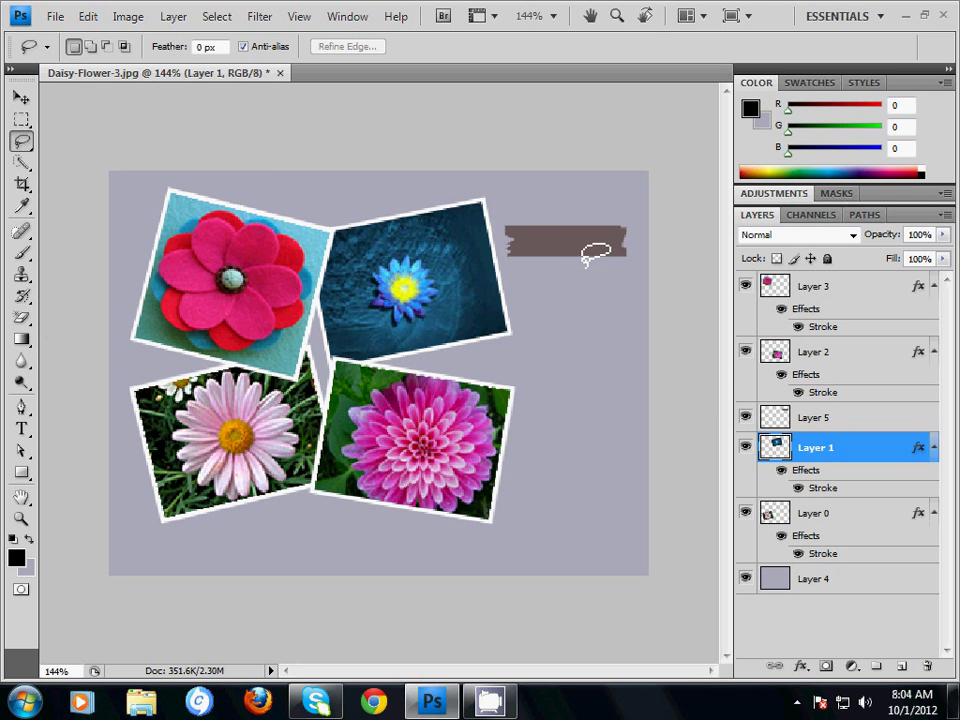
Move the torn strip onto the felt flower photo's upper-left corner and bring Layer 5 to the top of the layer stack
key(v)
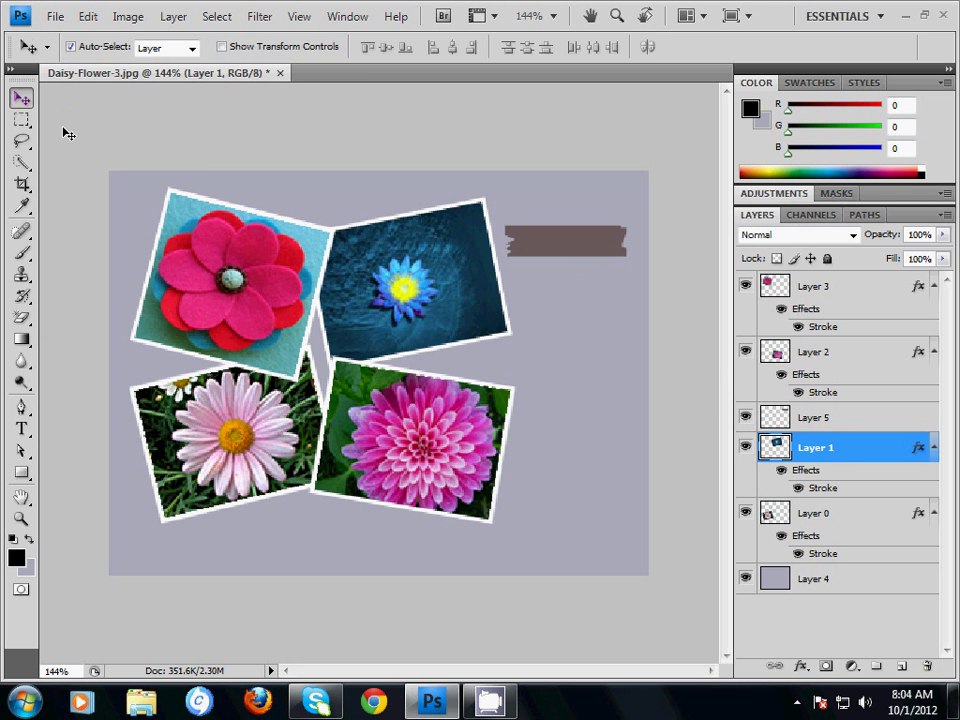
drag(552, 258, 184, 229)
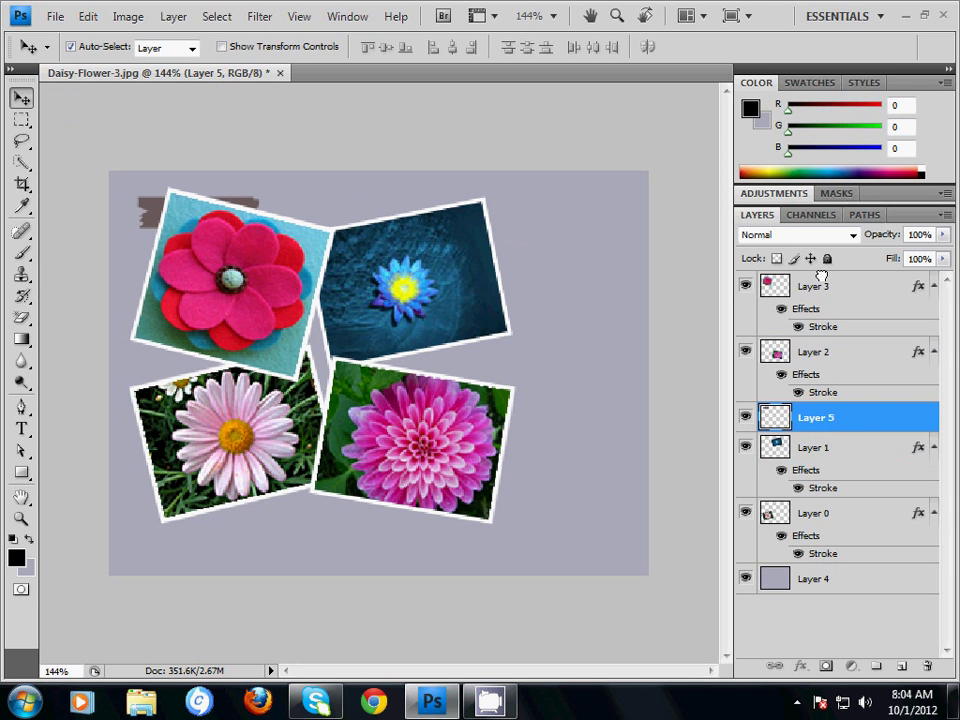
drag(820, 276, 820, 278)
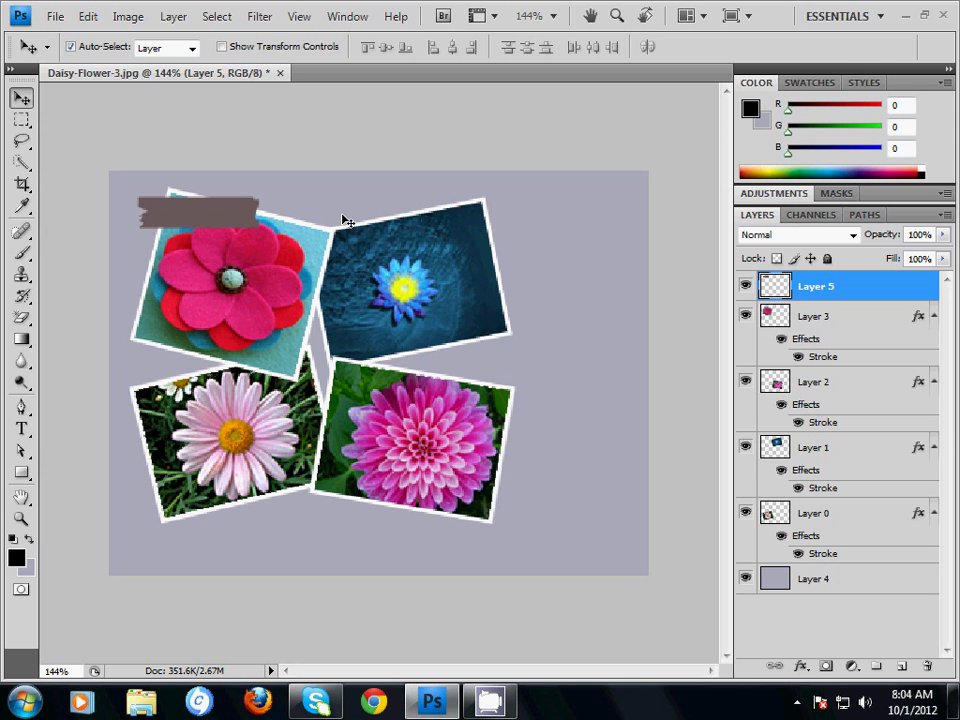
Rotate the torn strip by about -32.7° with Free Transform and nudge it diagonally across the felt flower photo's corner
key(ctrl+t)
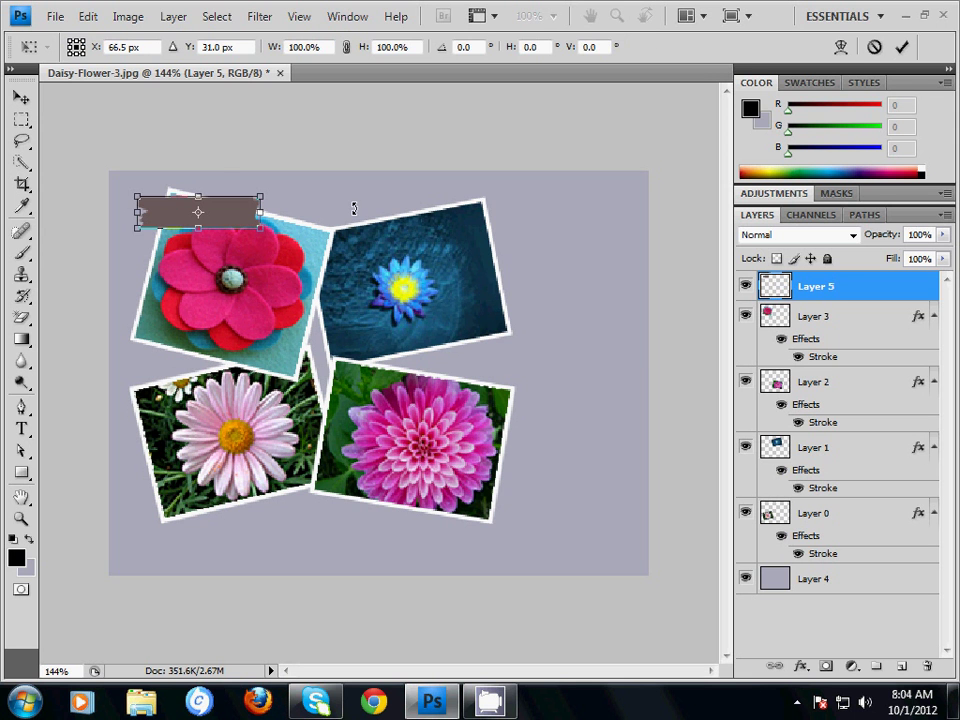
drag(266, 192, 204, 203)
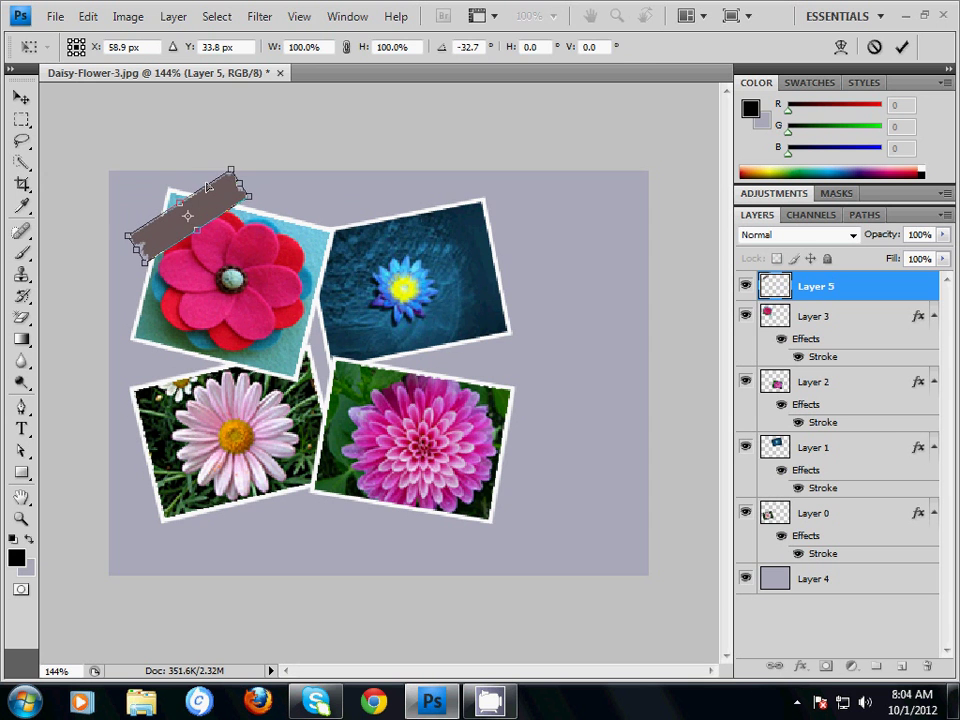
key(Return)
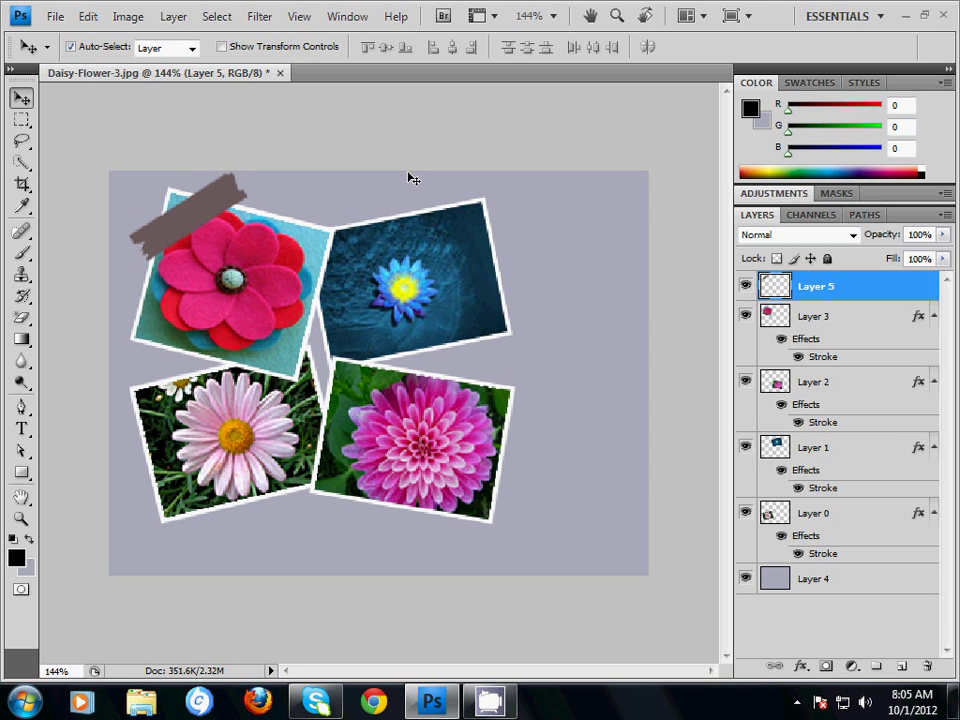
scroll(413, 174, up, 1)
scroll(411, 176, down, 2)
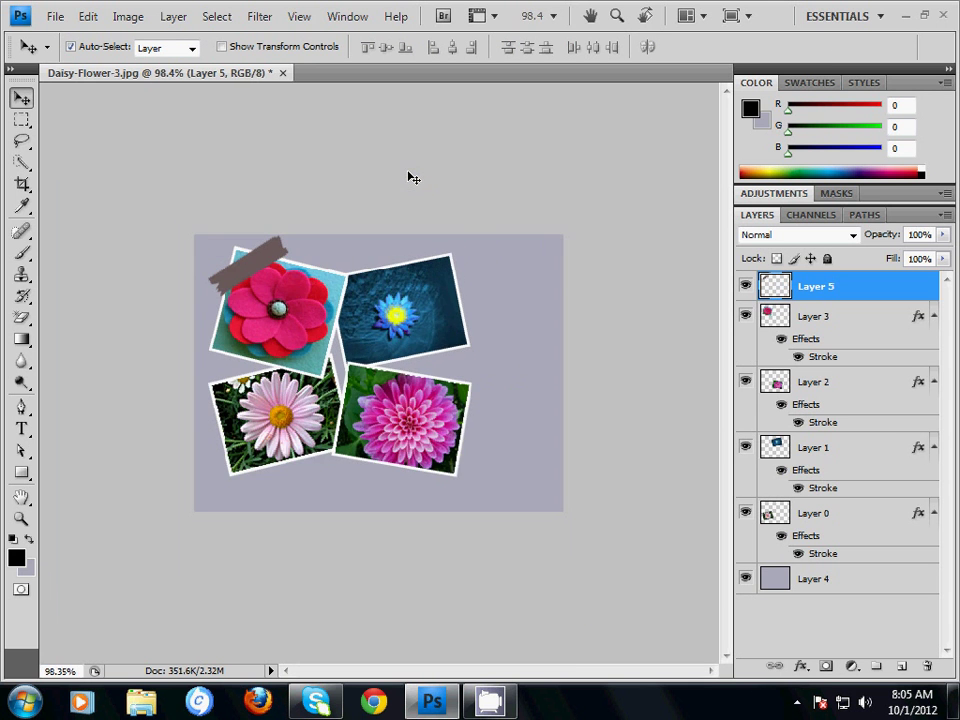
scroll(413, 178, up, 1)
scroll(413, 178, down, 1)
scroll(413, 178, up, 1)
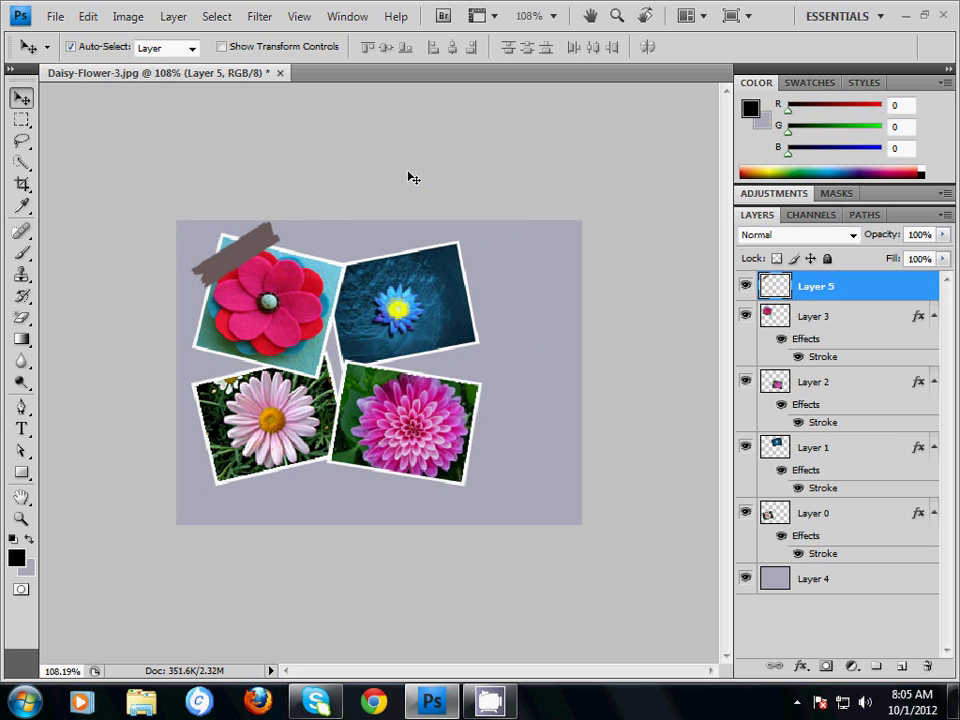
drag(242, 259, 233, 262)
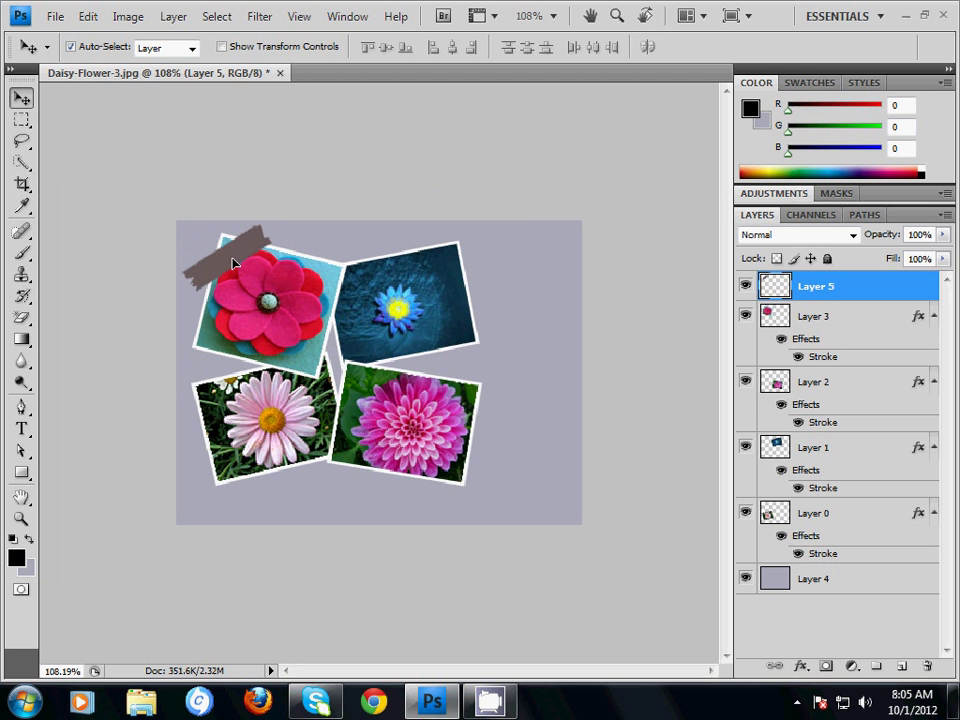
Set Layer 5 to Multiply blending at 86% opacity and adjust the tape strip's position on the felt flower photo's corner
click(760, 240)
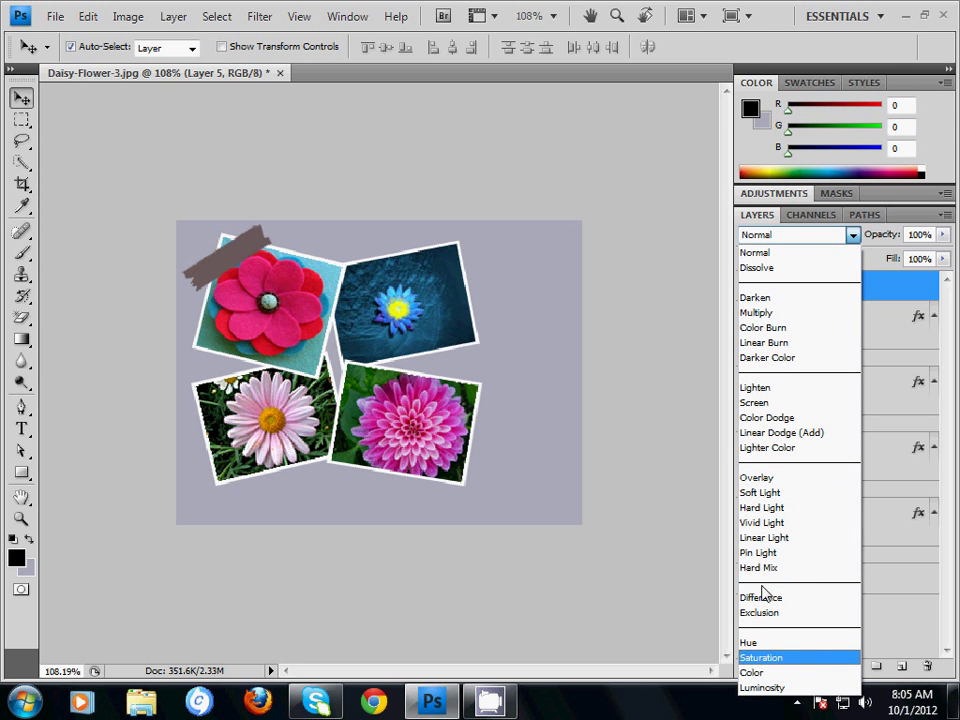
click(776, 314)
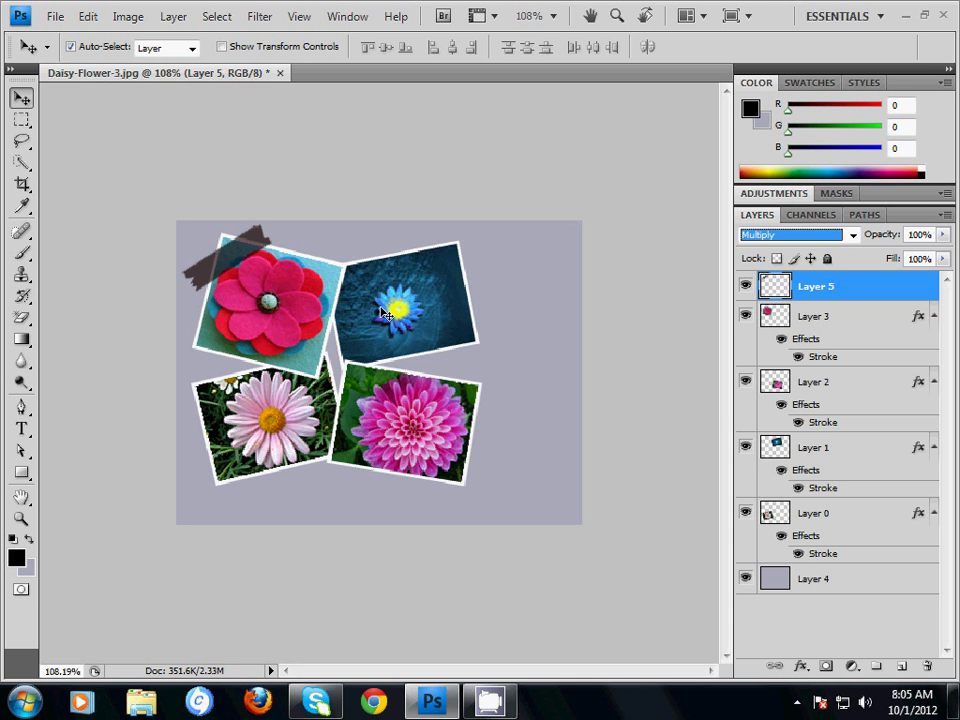
key(shift+Right)
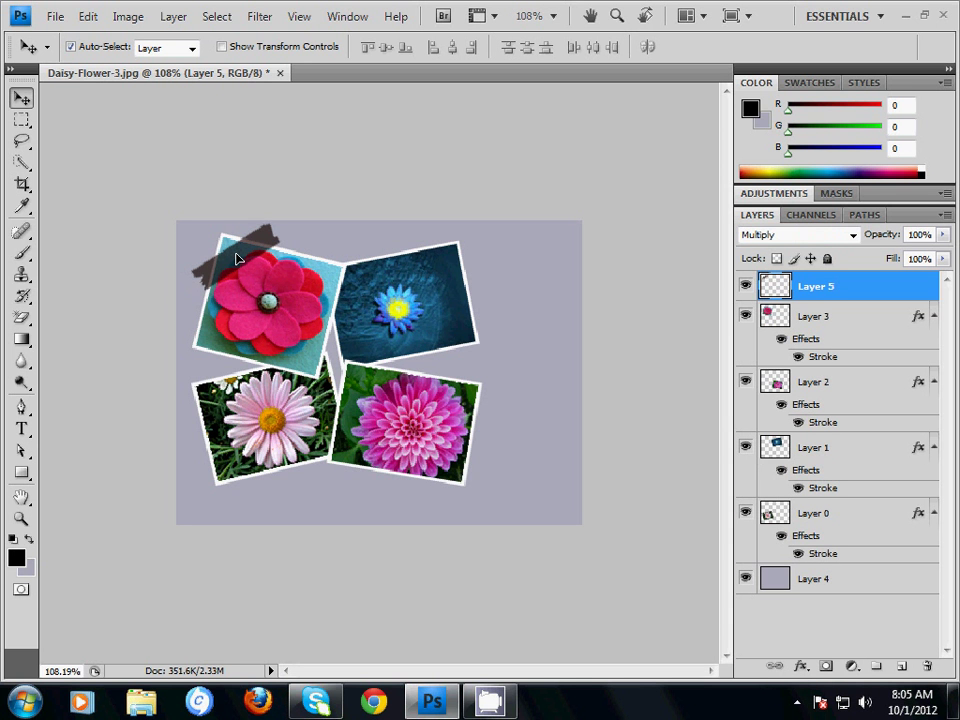
drag(238, 259, 229, 261)
mouse_move(942, 236)
mouse_down()
mouse_move(942, 260)
mouse_move(934, 253)
mouse_up()
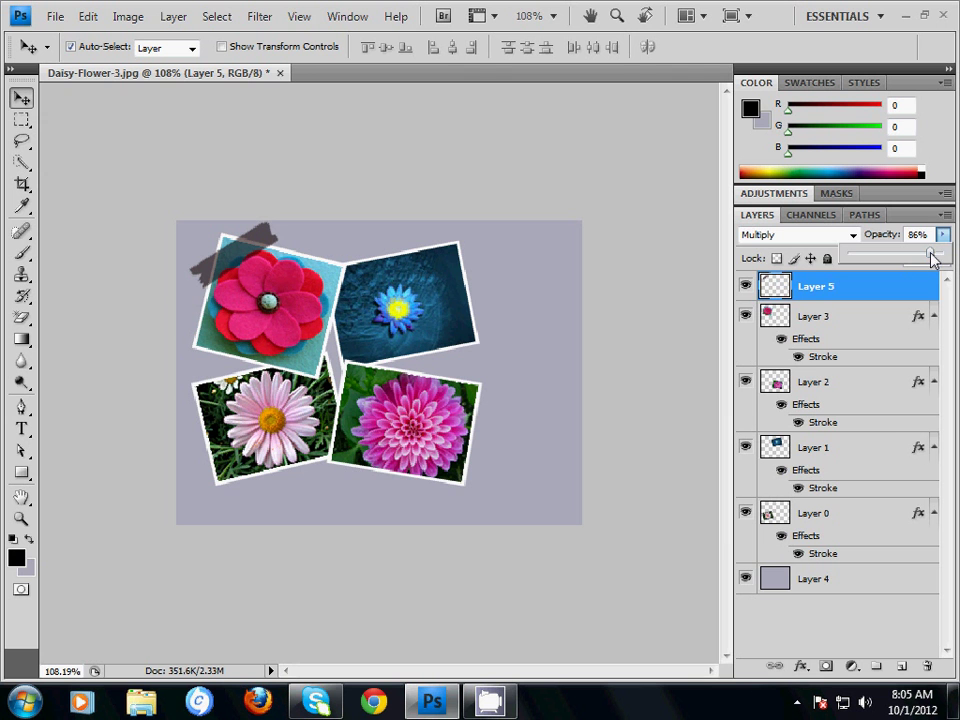
click(703, 206)
key(ctrl+plus)
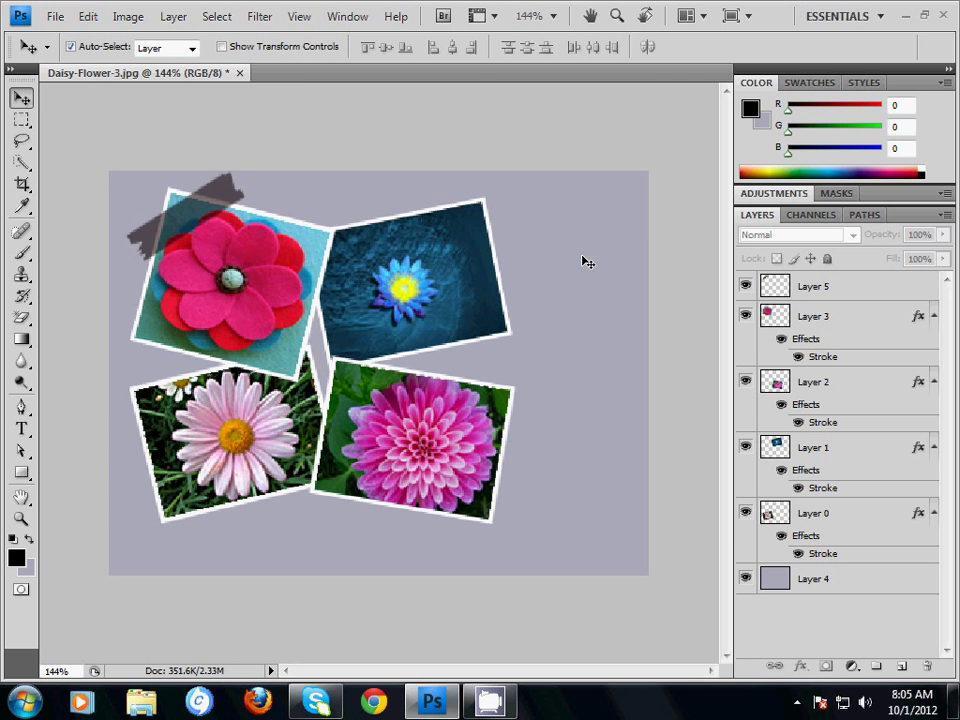
Duplicate the tape strip three times, placing copies at the outer corners of the blue flower, pink dahlia and daisy photos
click(170, 222)
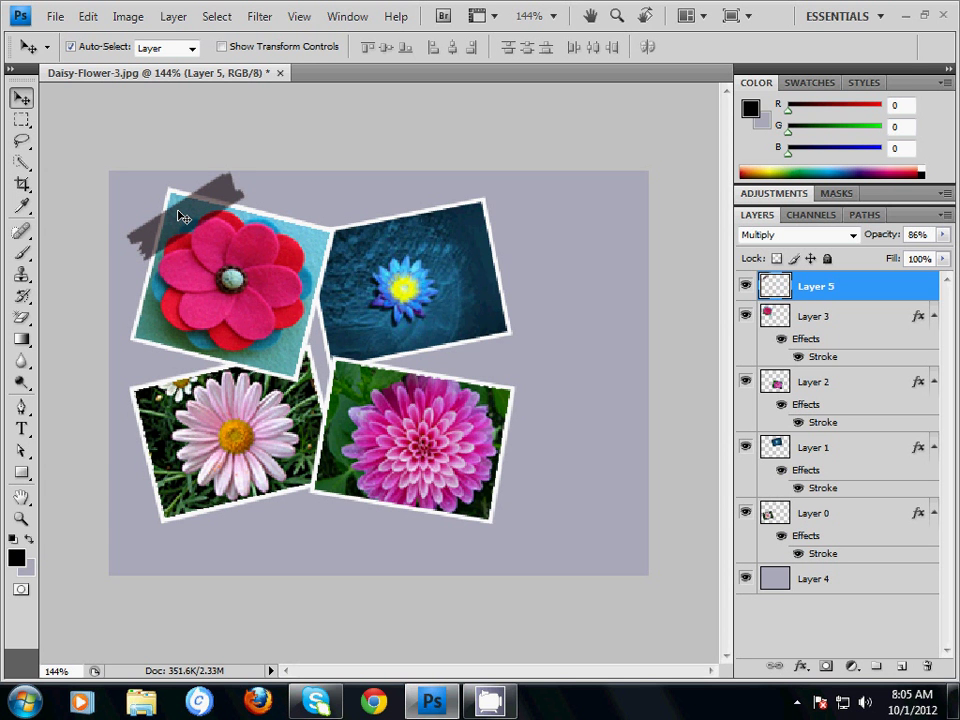
alt+drag(180, 212, 158, 510)
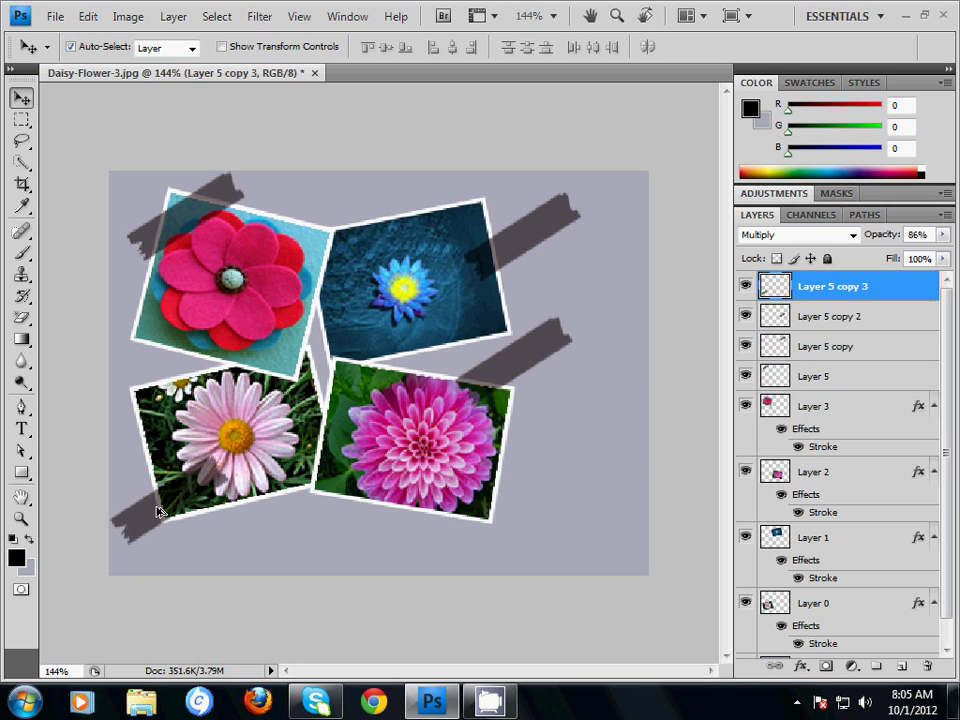
click(444, 258)
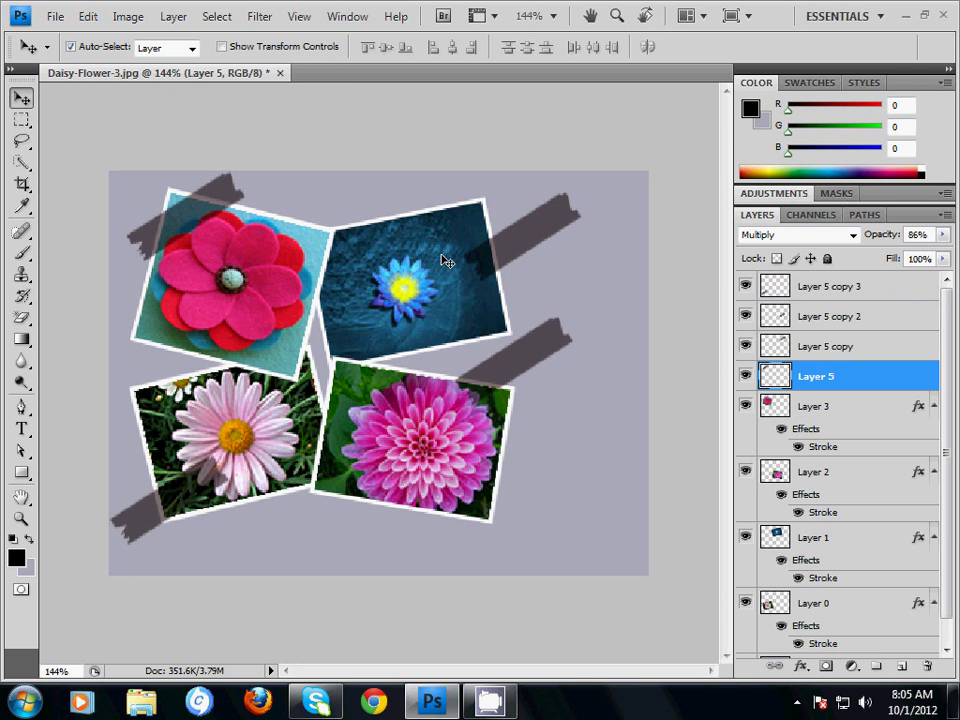
click(531, 231)
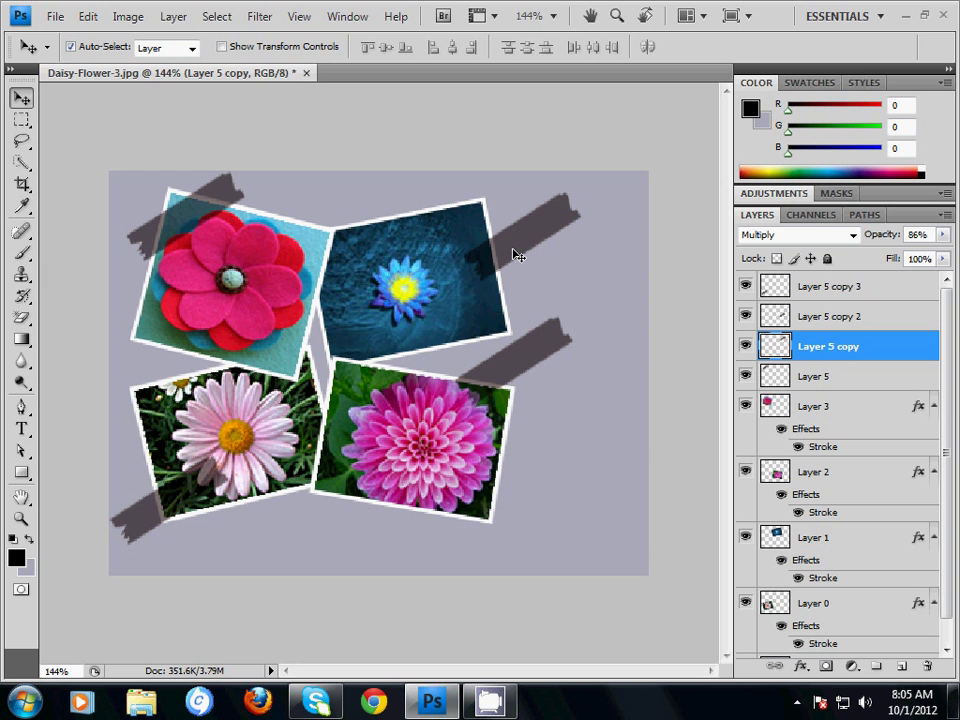
click(525, 364)
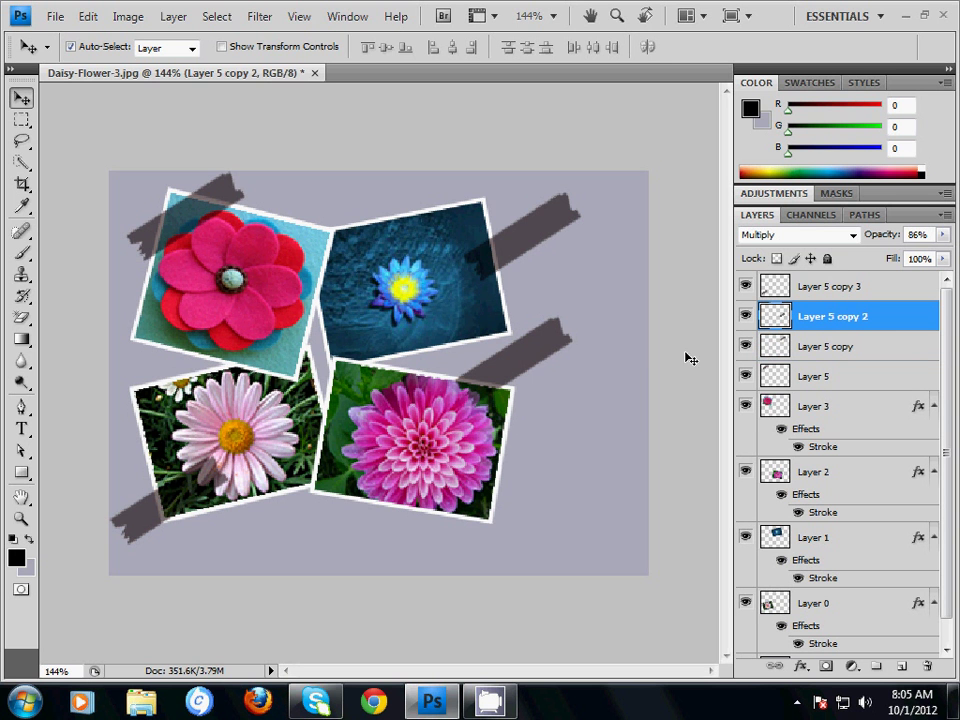
click(166, 525)
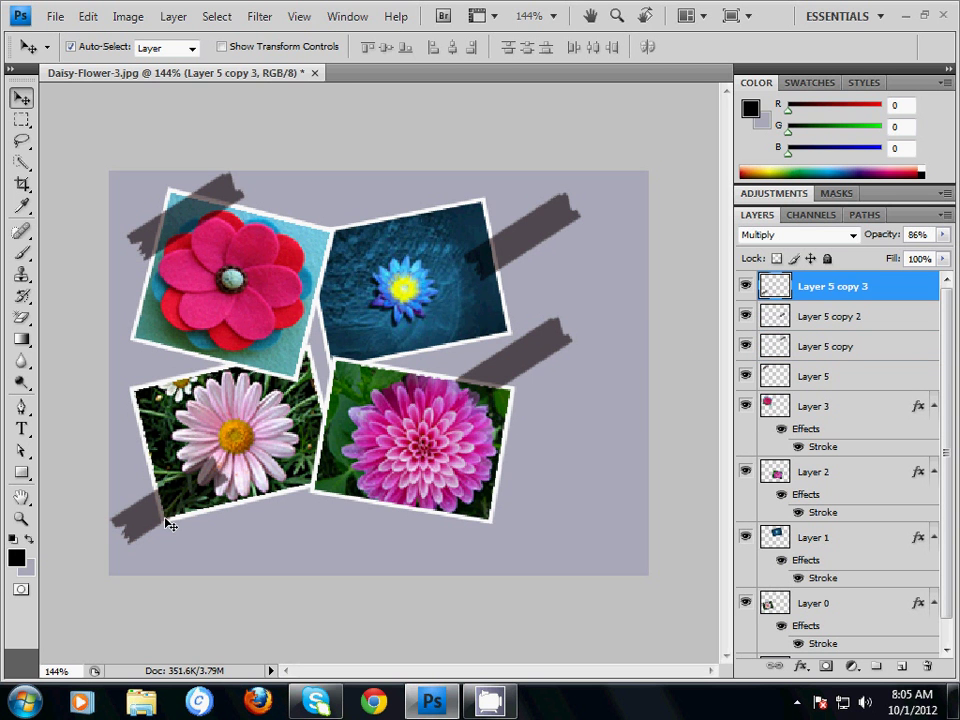
click(195, 215)
Rotate the Layer 5 copy strip clockwise with Free Transform and place it across the blue flower photo's upper-right corner
click(518, 237)
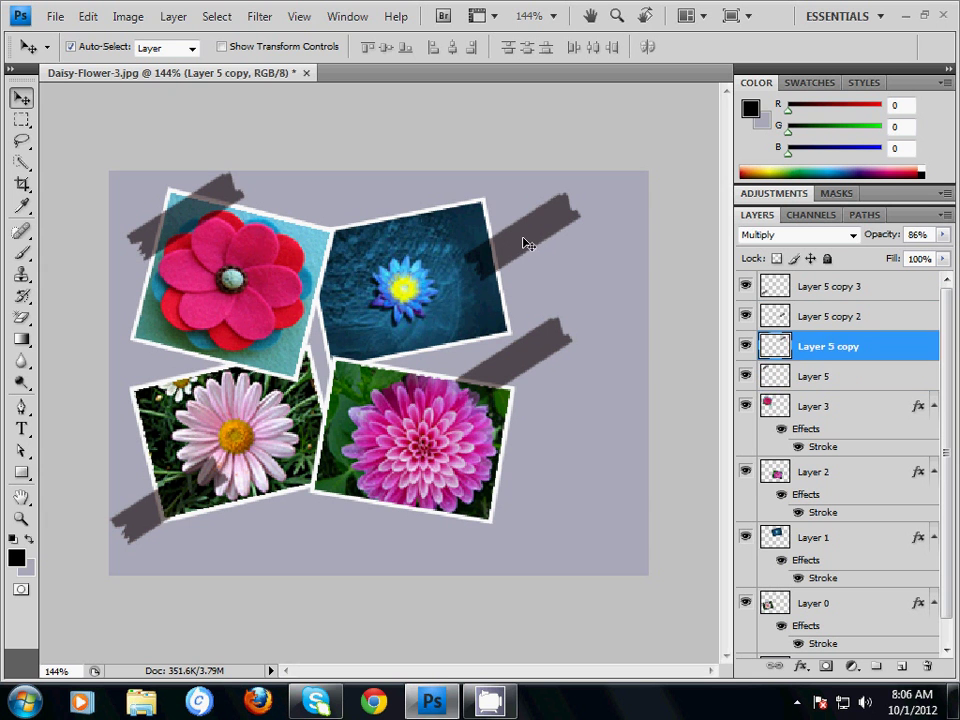
click(396, 279)
click(533, 247)
key(ctrl+t)
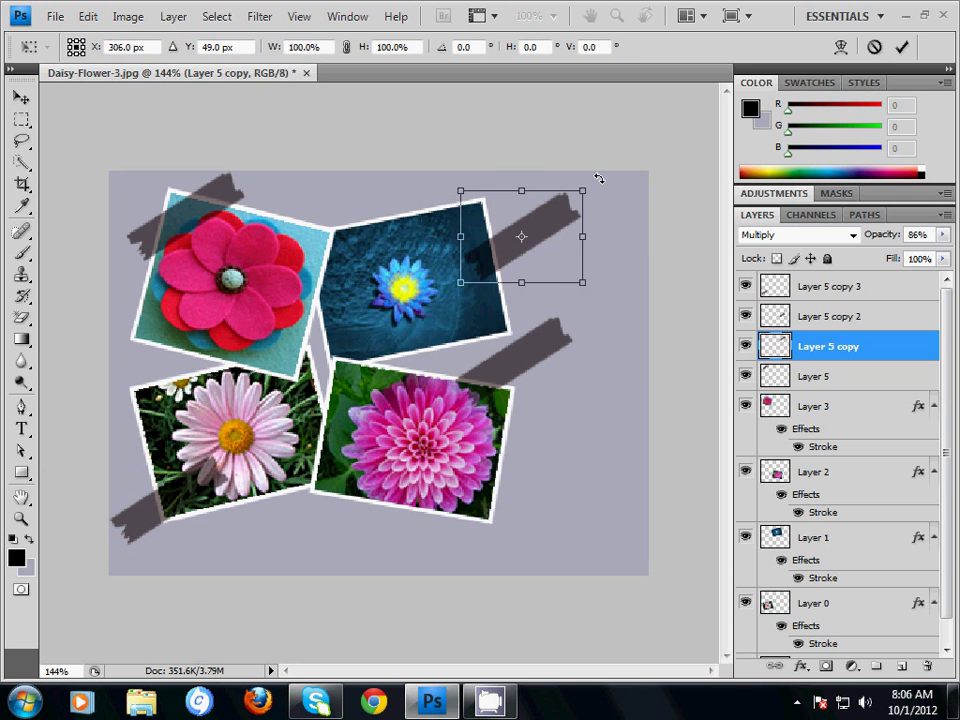
drag(600, 178, 634, 274)
drag(544, 267, 493, 245)
key(Return)
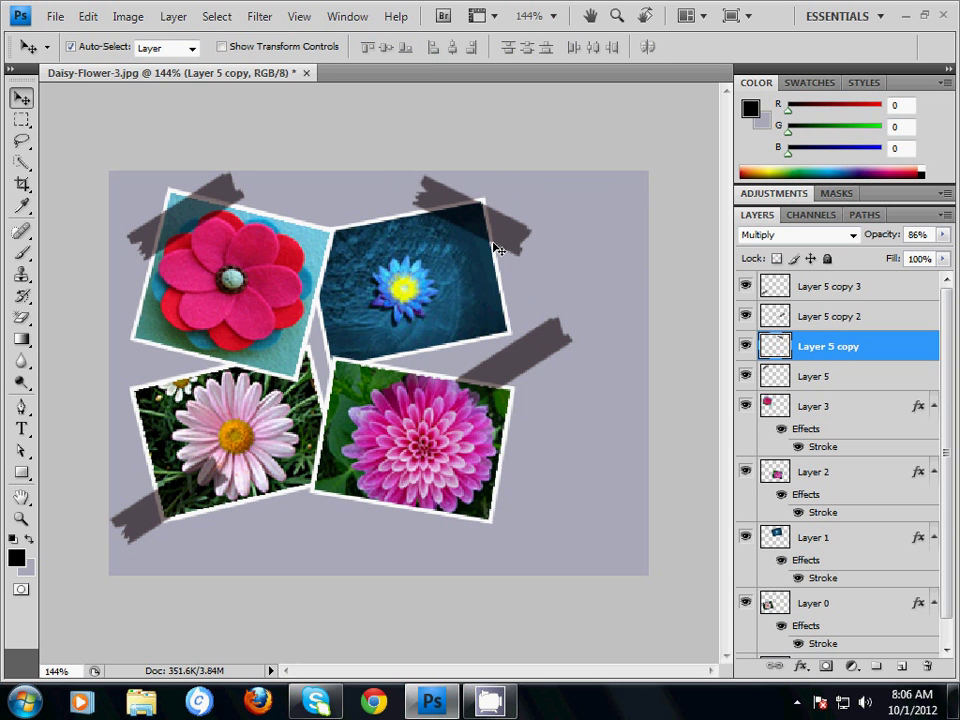
Rotate the Layer 5 copy 2 strip clockwise with Free Transform and place it across the pink dahlia photo's upper-right corner
click(531, 364)
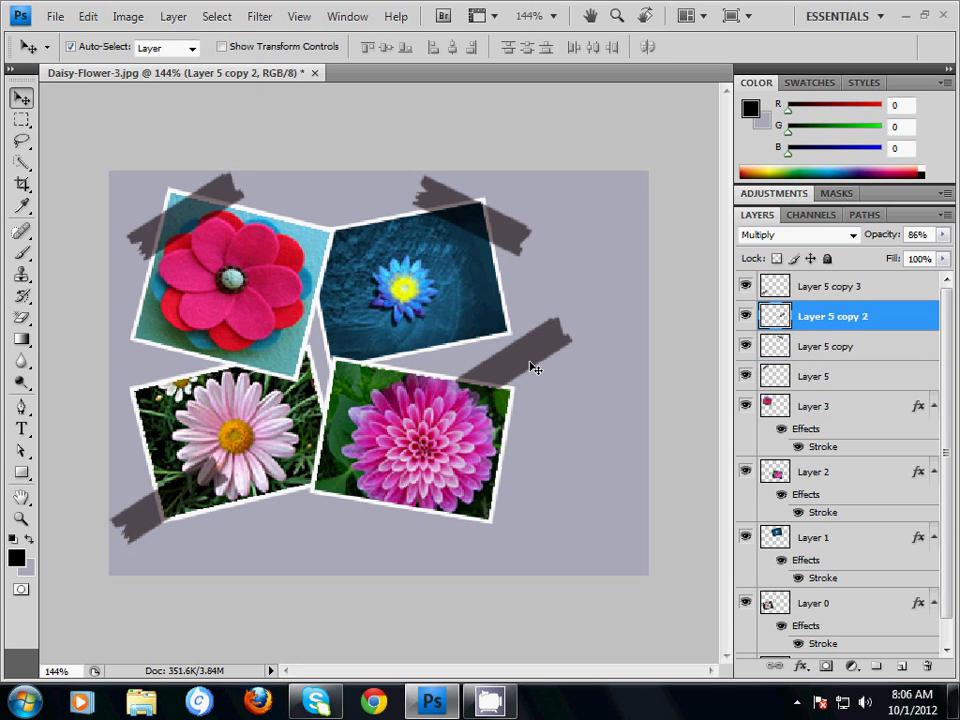
key(ctrl+t)
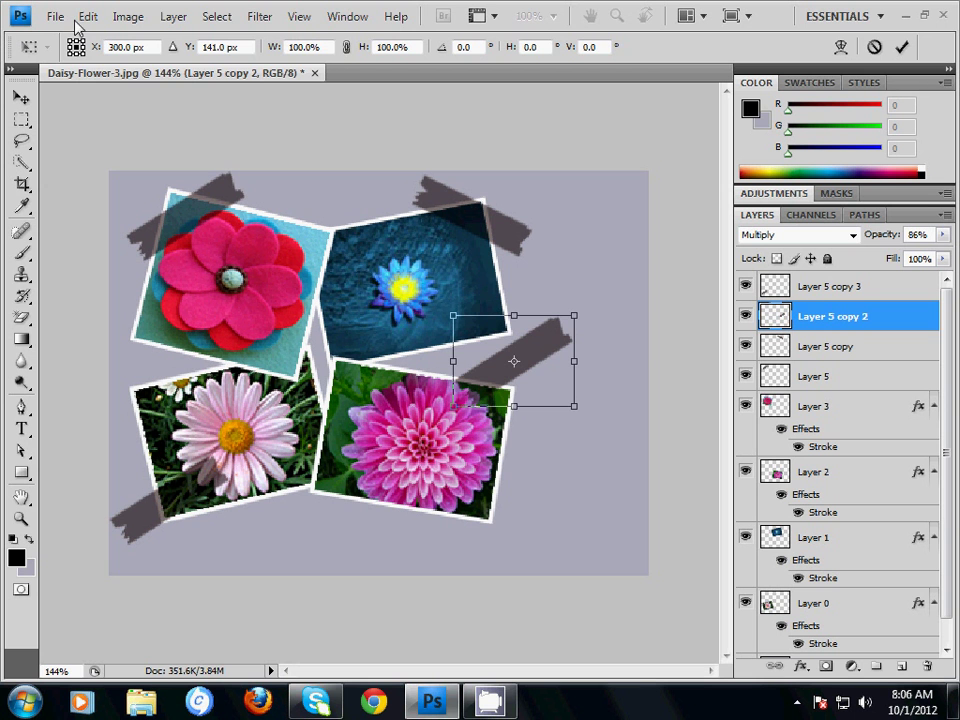
drag(510, 294, 518, 411)
drag(577, 397, 566, 403)
key(Return)
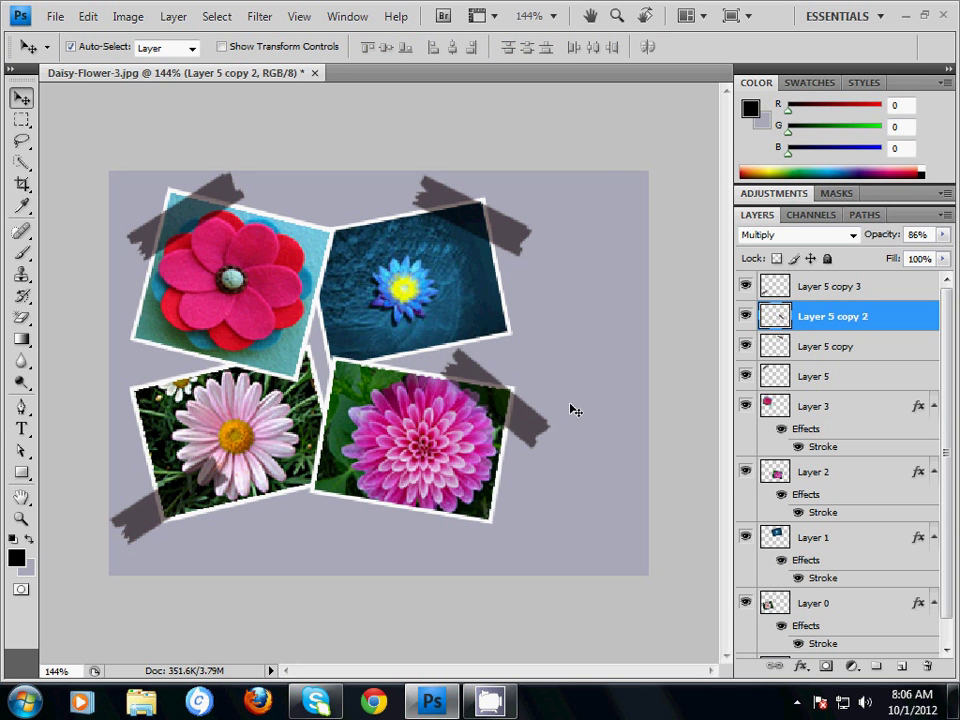
Rotate the Layer 5 copy 3 strip with Free Transform so it lies diagonally across the daisy photo's lower-left corner
click(148, 503)
key(t)
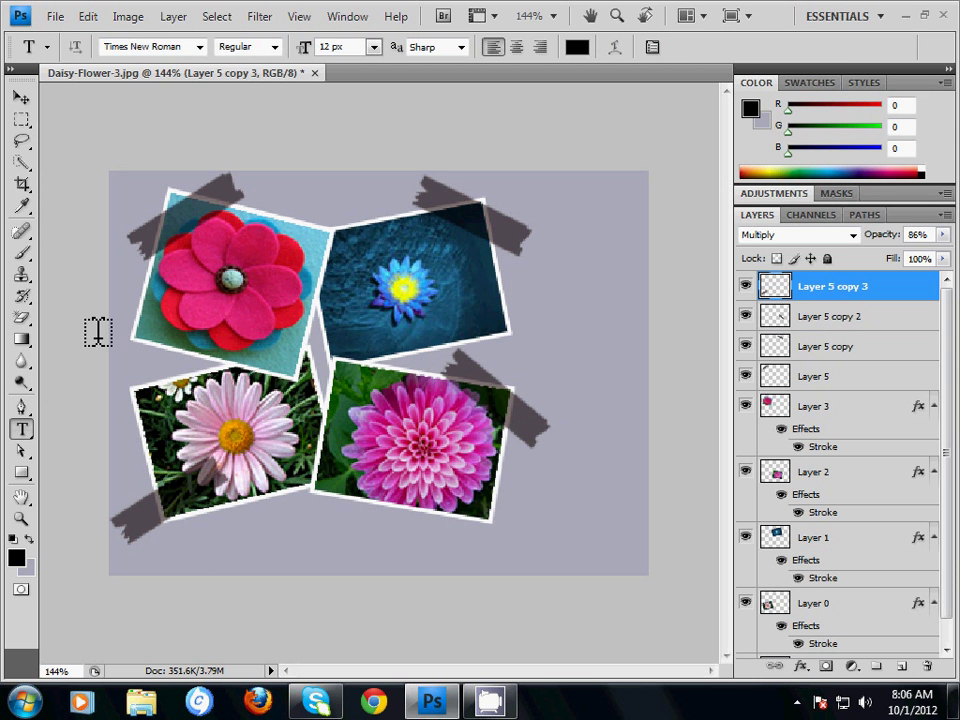
key(v)
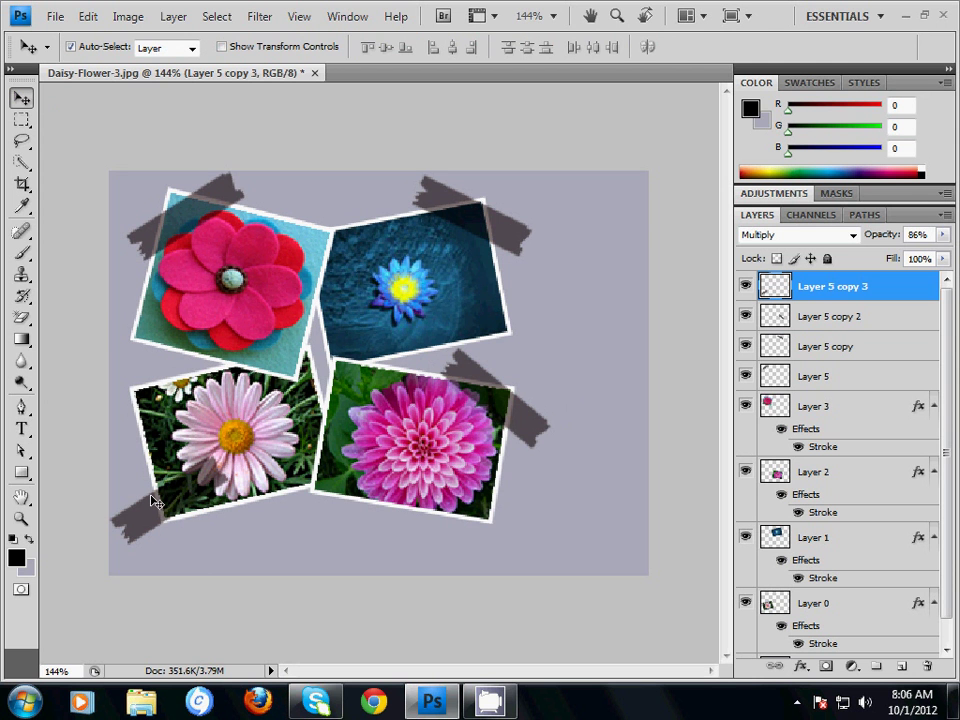
key(ctrl+t)
drag(248, 530, 197, 574)
key(Return)
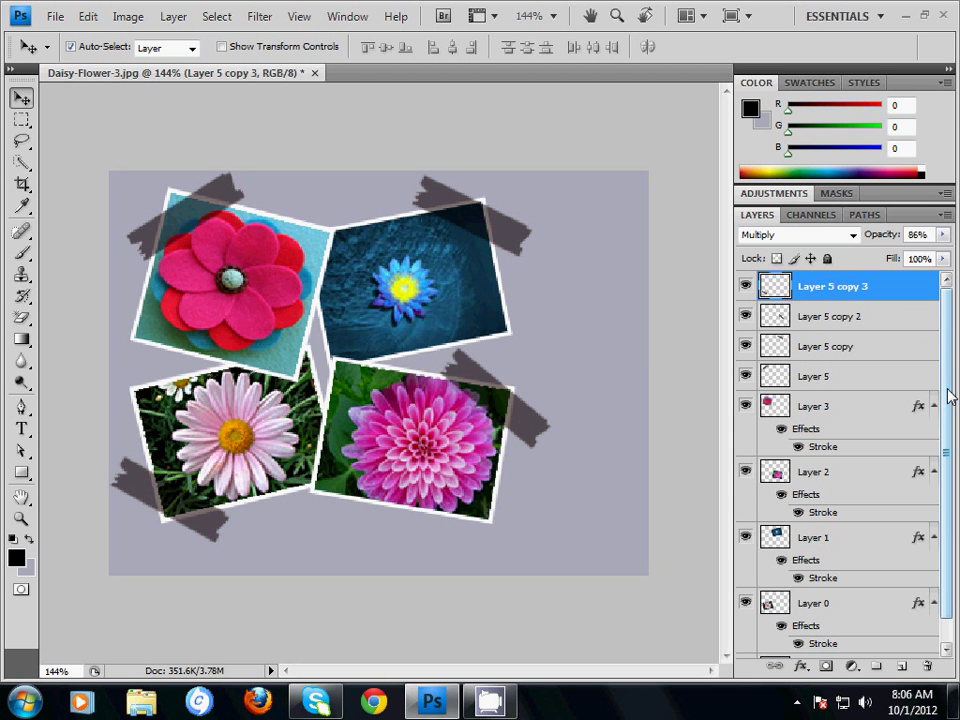
Merge all tape and photo layers, from Layer 5 copy 3 down to Layer 0, leaving background Layer 4 separate
shift+click(895, 317)
shift+click(885, 346)
shift+click(850, 376)
shift+click(840, 406)
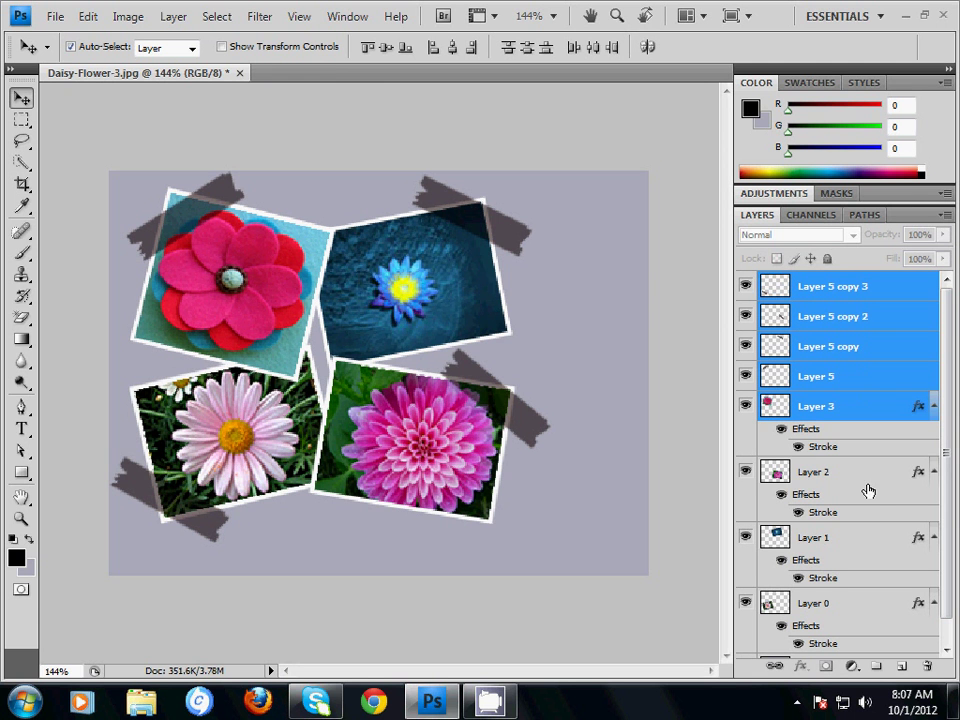
shift+click(870, 478)
shift+click(878, 540)
shift+click(868, 608)
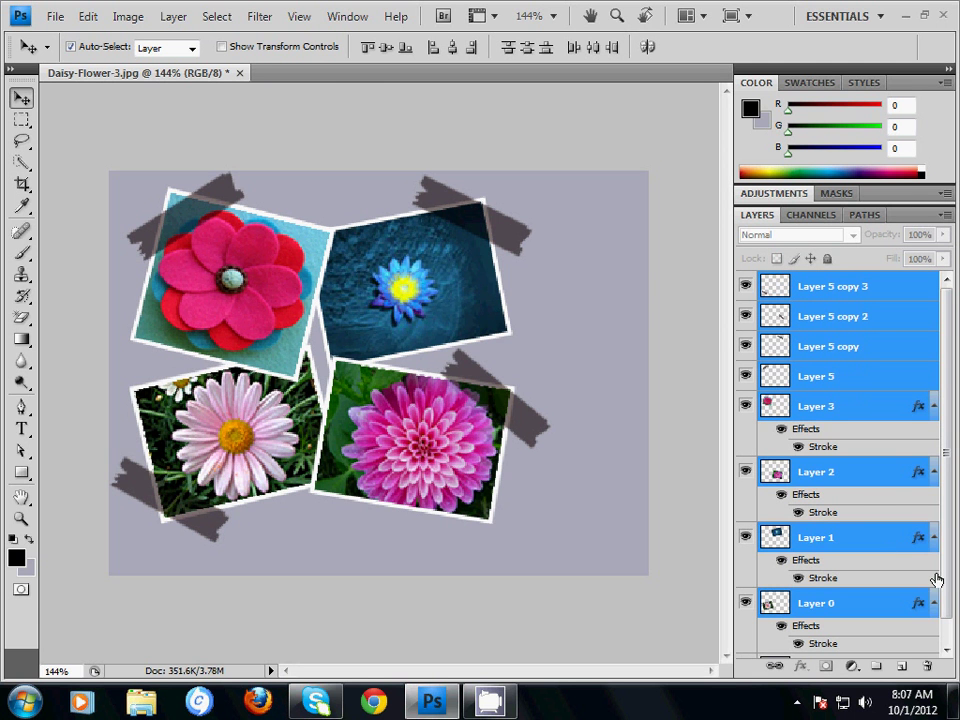
scroll(945, 579, down, 1)
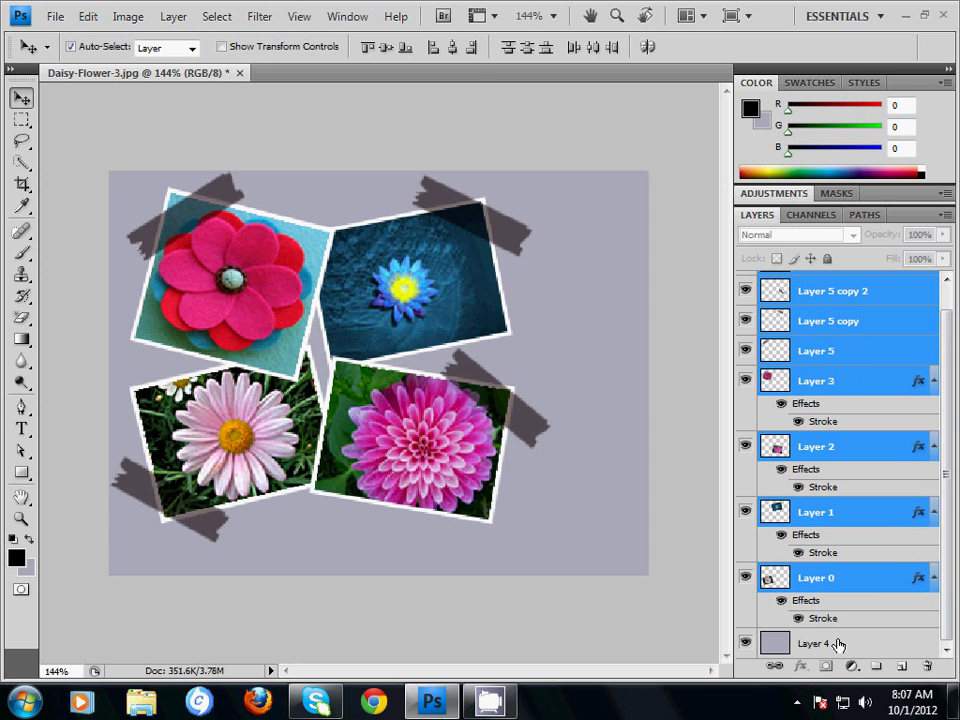
right_click(876, 593)
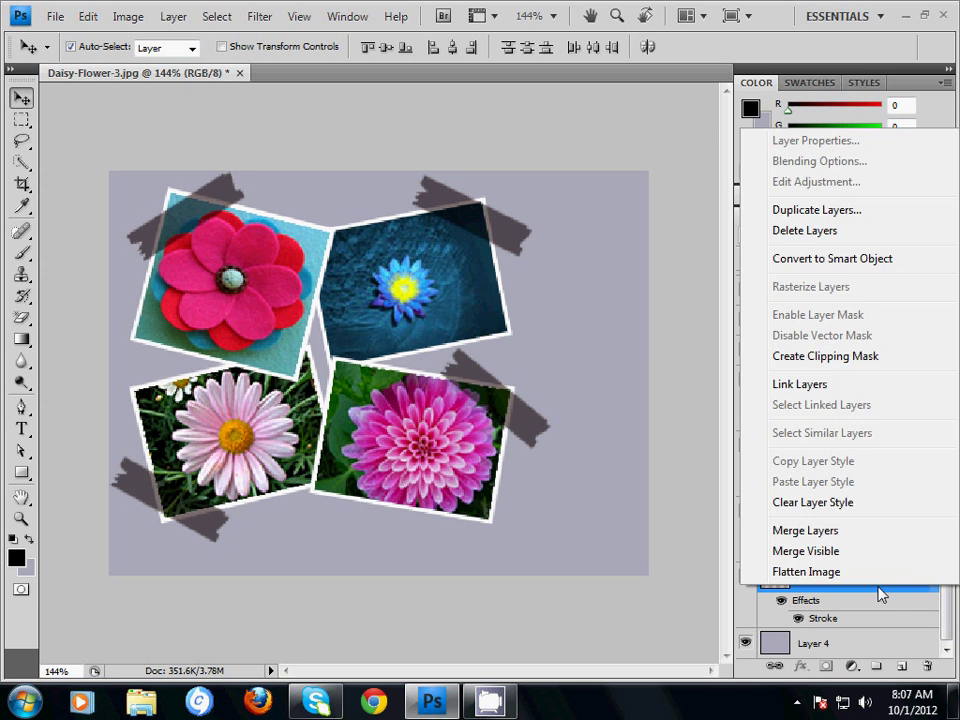
click(800, 533)
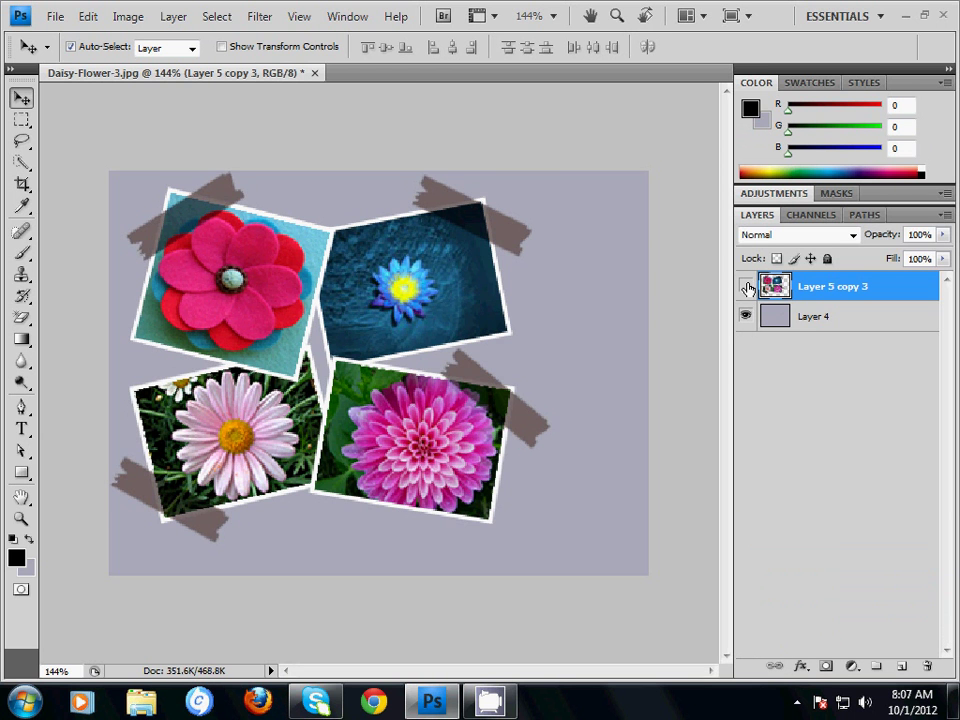
click(745, 286)
click(745, 286)
key(ctrl+t)
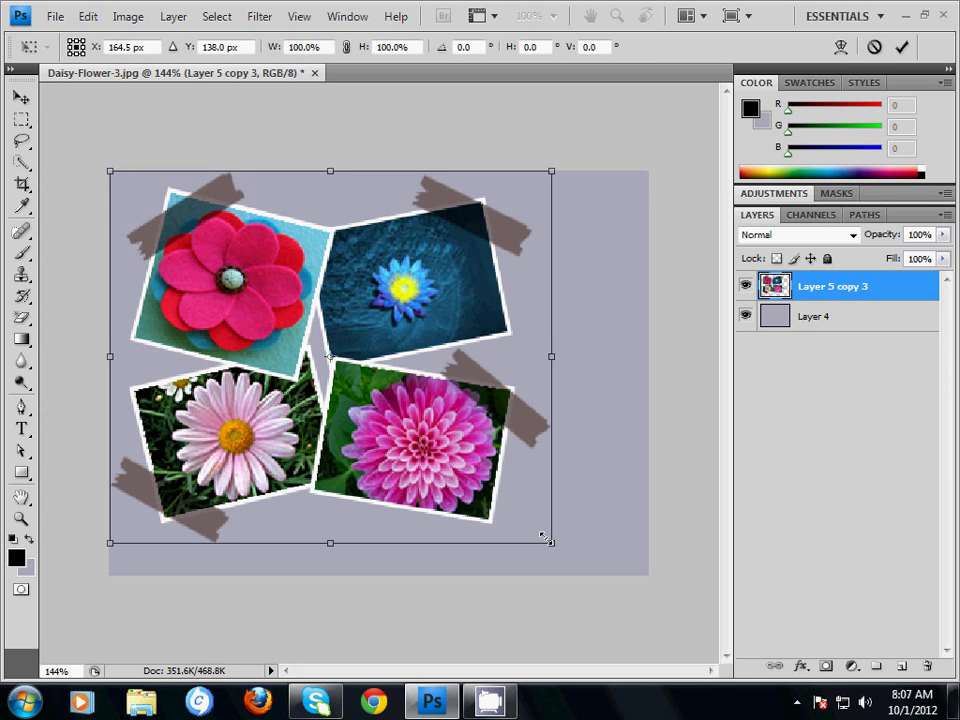
drag(552, 543, 536, 528)
drag(532, 355, 517, 356)
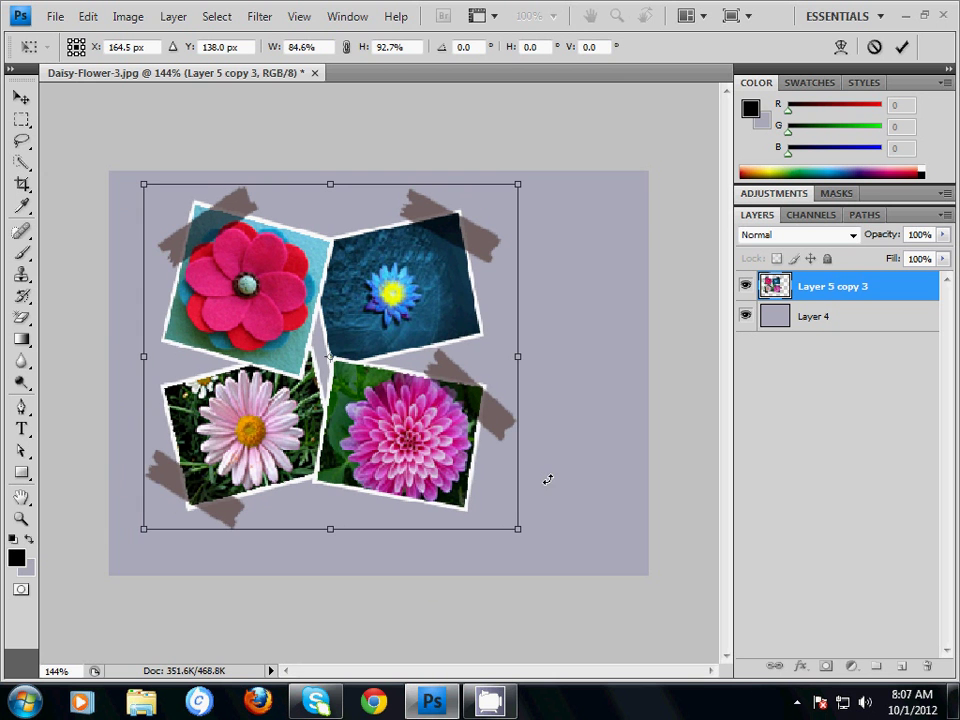
drag(517, 527, 501, 510)
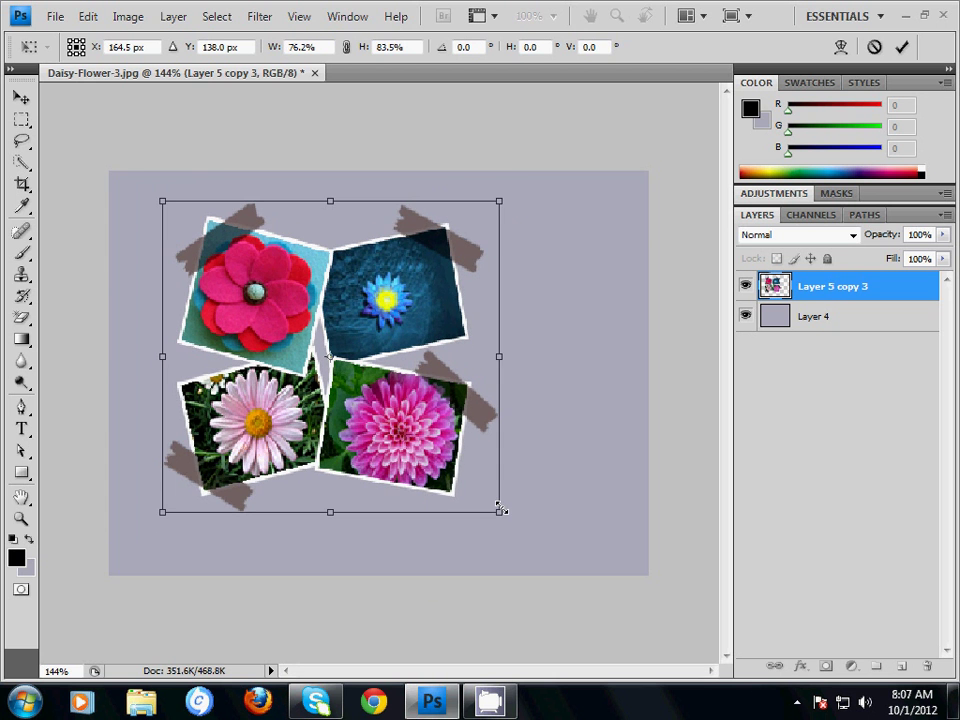
drag(376, 381, 338, 381)
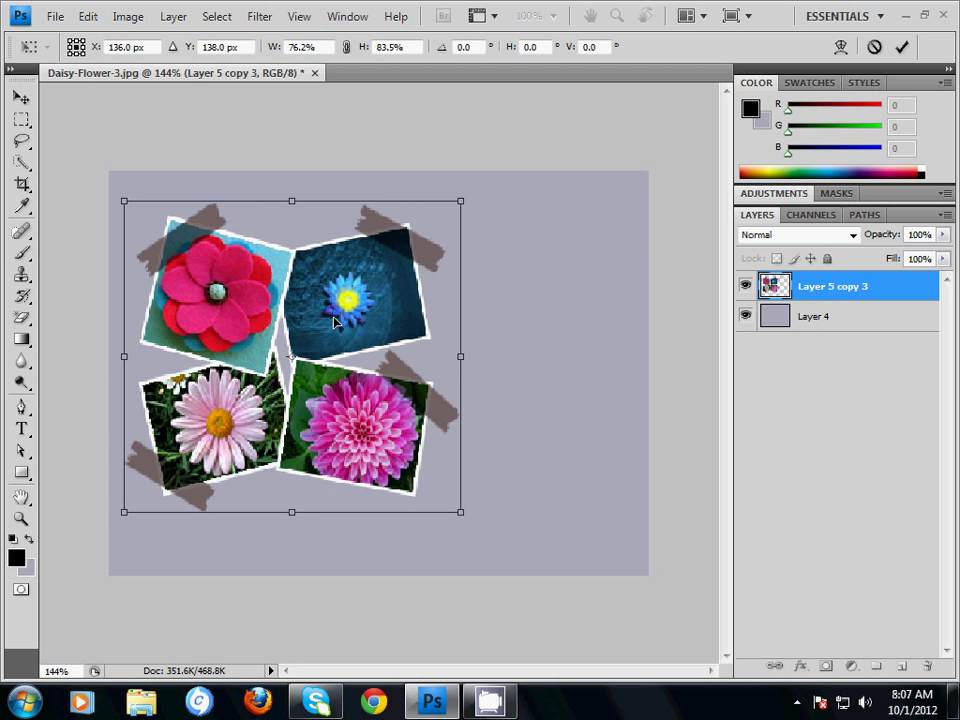
key(Return)
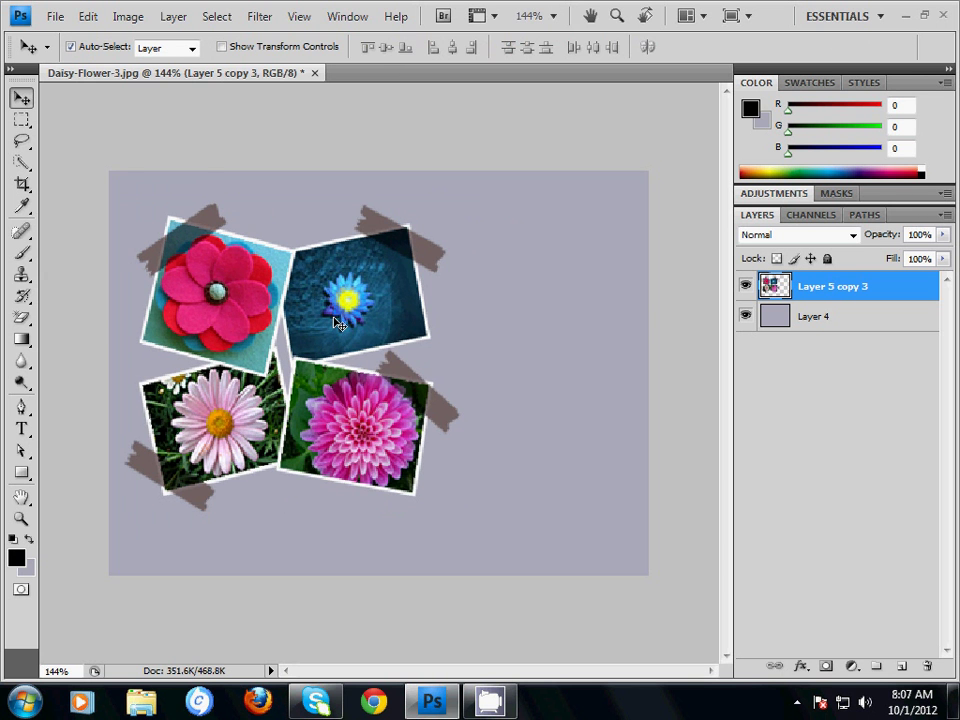
key(ctrl+z)
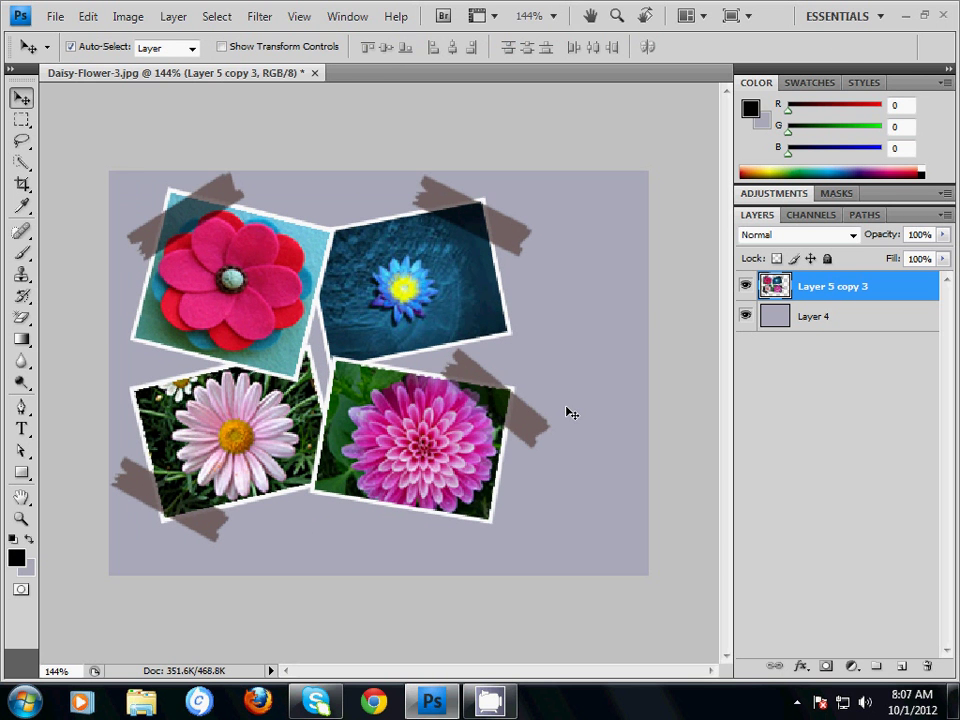
Scale the merged collage to 83.9% width and 84.8% height and position it near the canvas's left edge
key(ctrl+t)
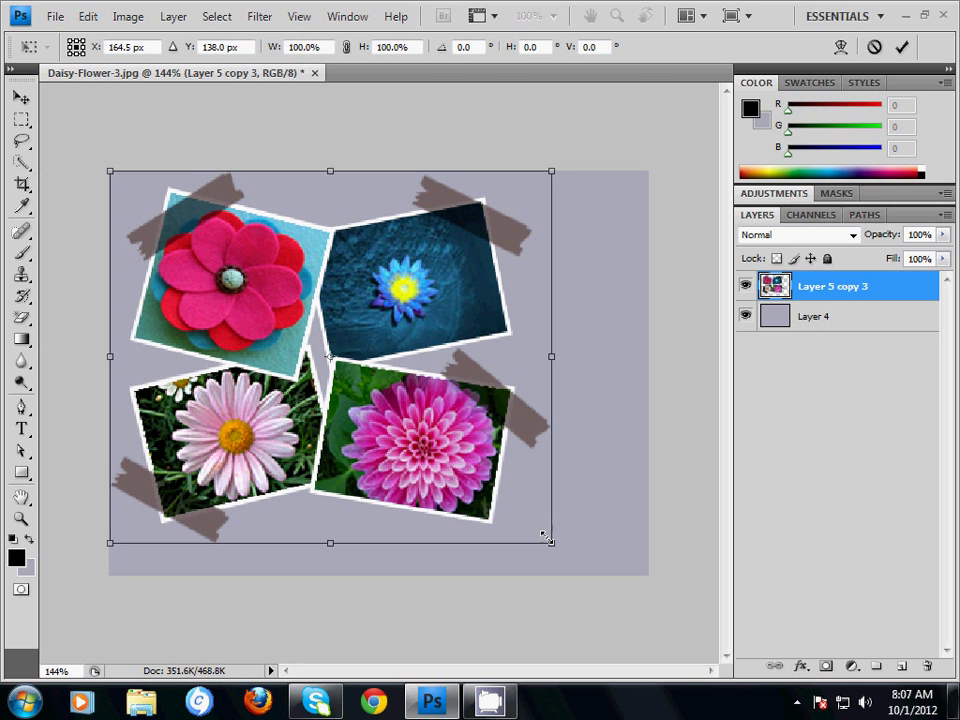
drag(549, 541, 538, 533)
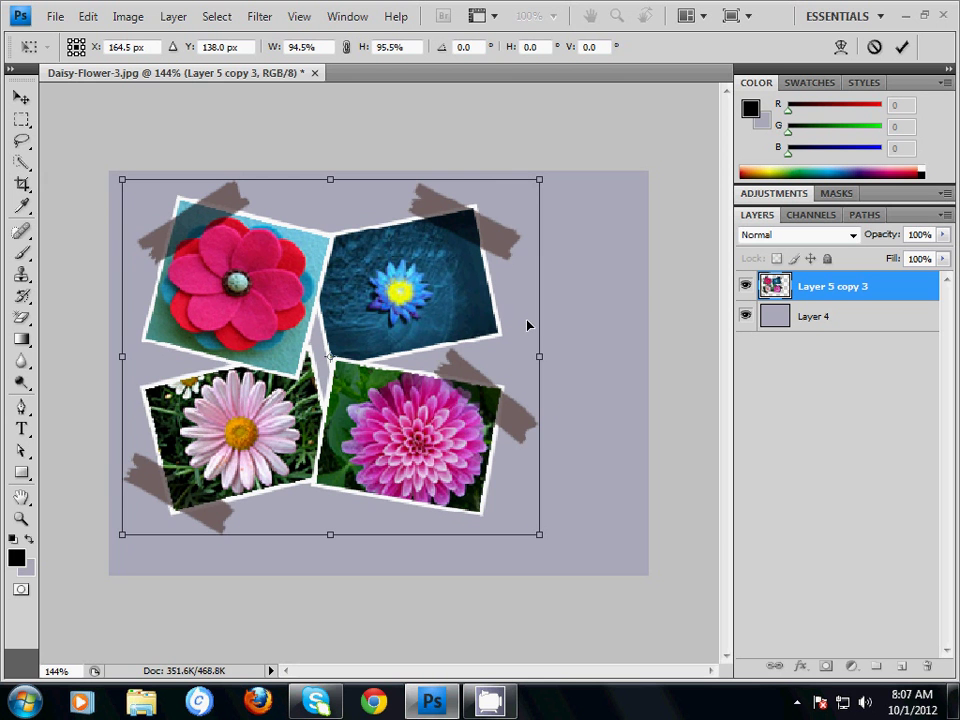
drag(539, 534, 492, 494)
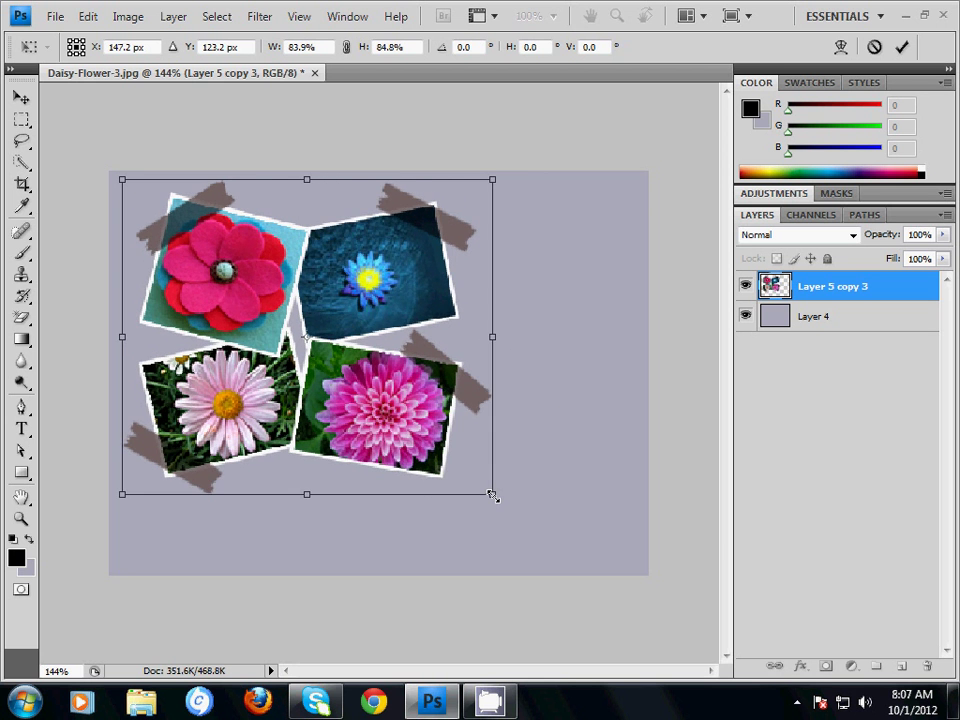
drag(319, 411, 310, 420)
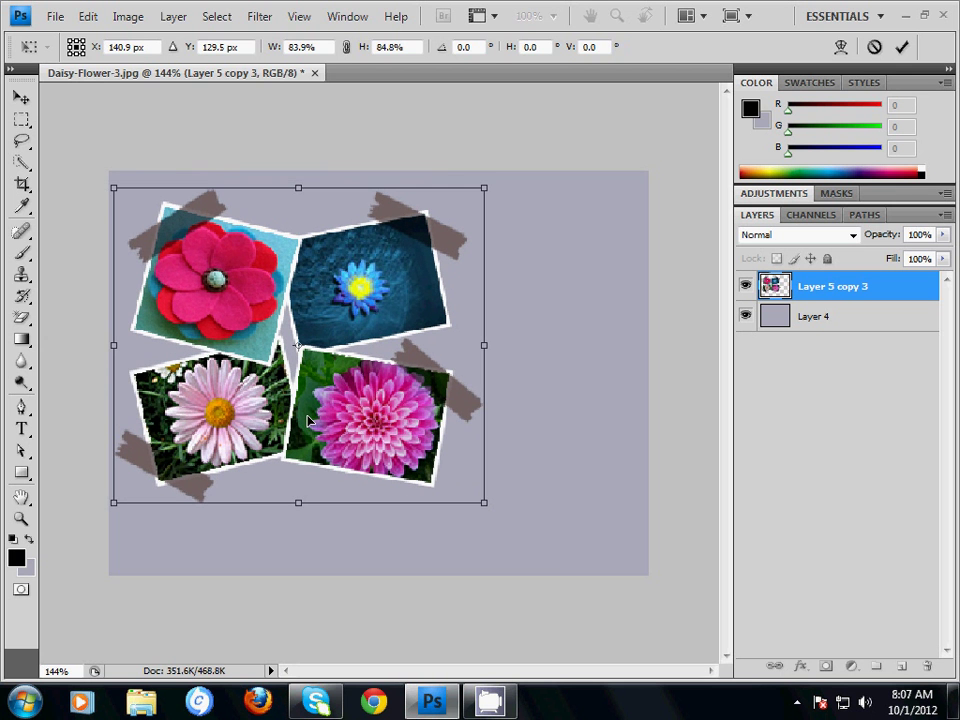
key(Return)
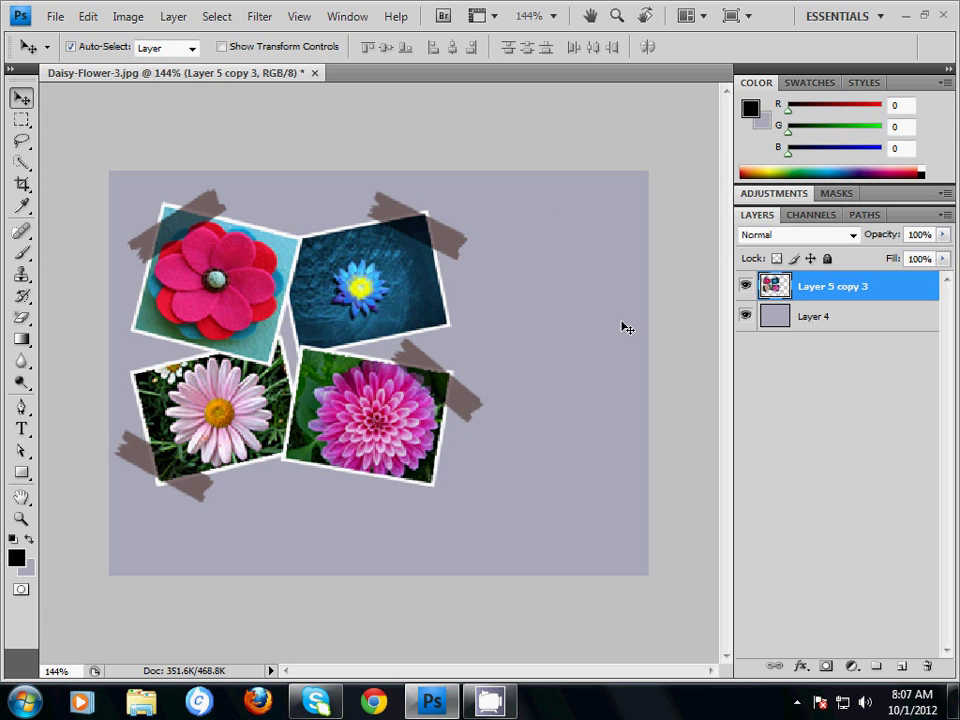
Add a tall text box beside the collage reading "Friend is composed of a single soul inhabiting two bodies. -ARISTOTLE"
click(21, 428)
drag(475, 203, 630, 567)
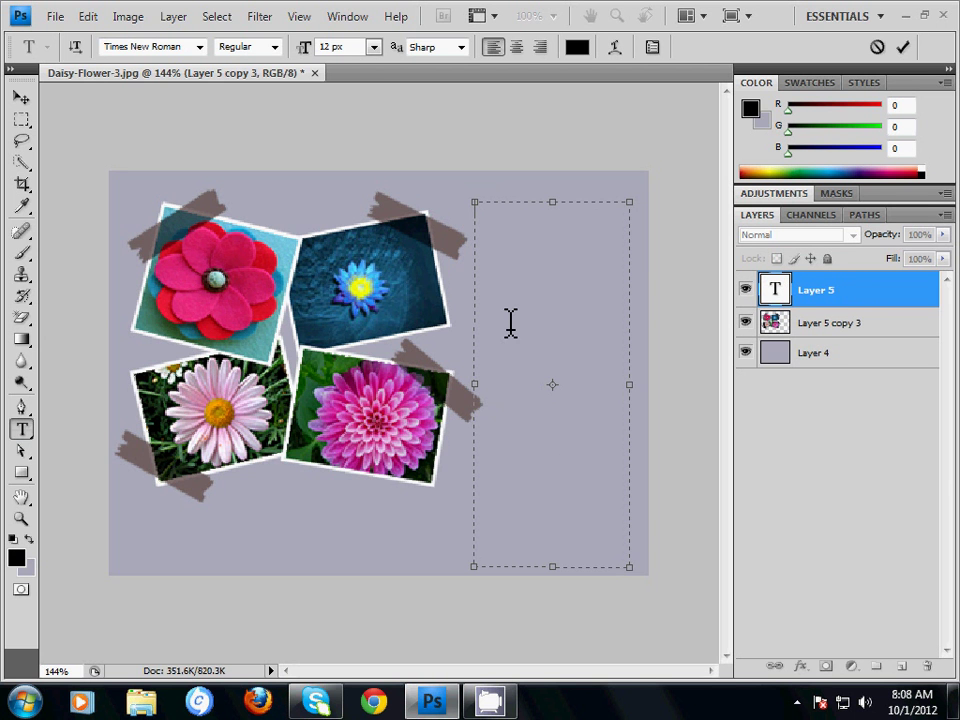
text(Friend is composed of a single soul inhabiting two bodies. -ARISTOTLE)
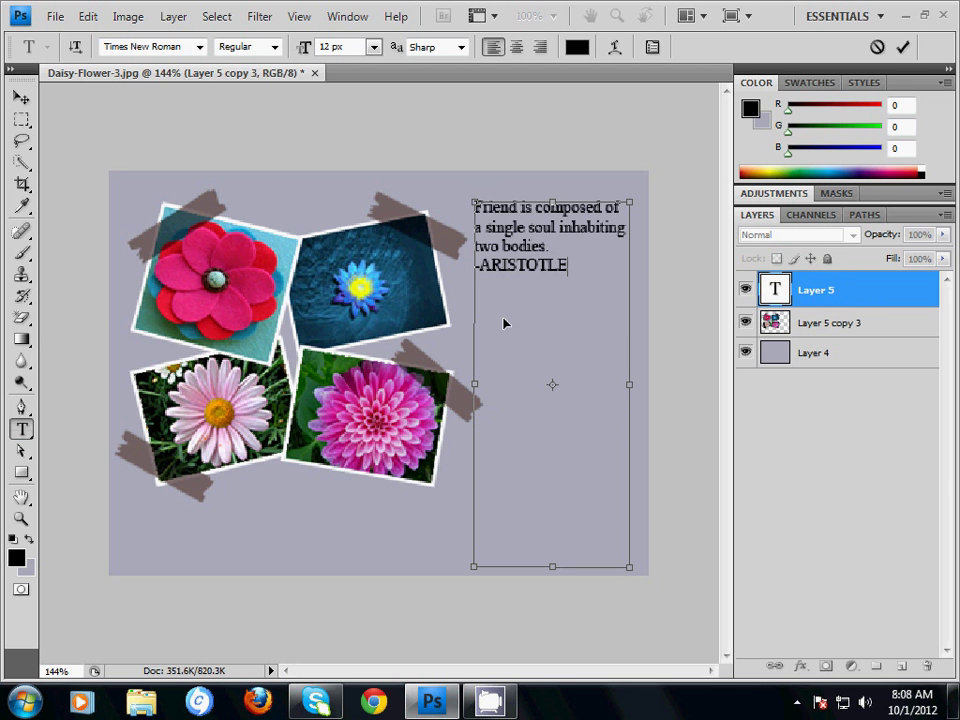
click(789, 325)
click(811, 299)
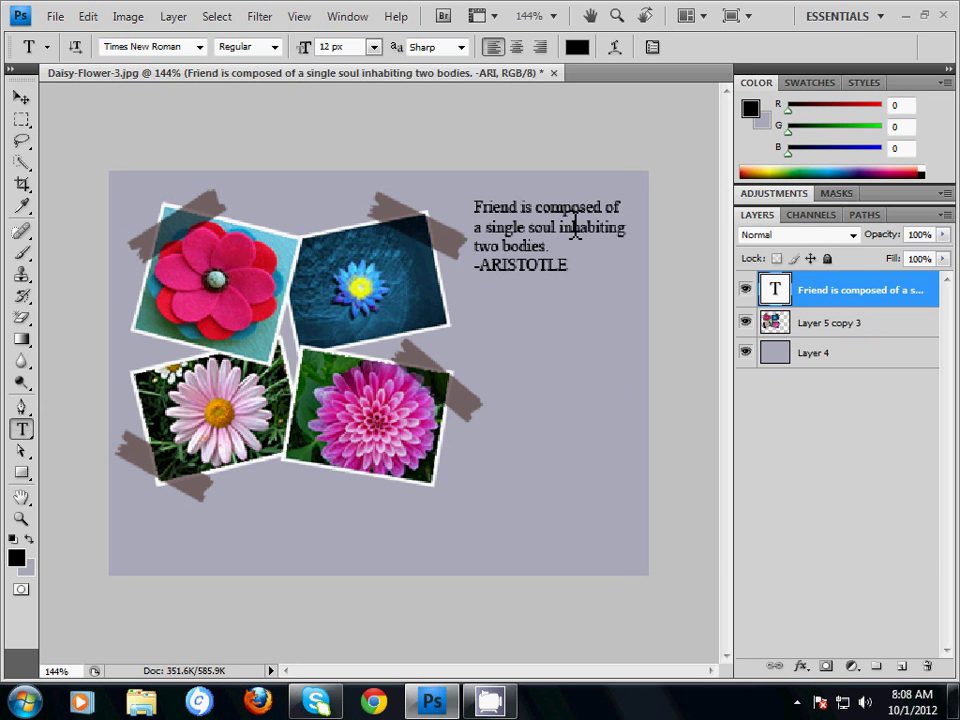
Set the quote's font size to 18 px and move the text down beside the middle of the collage
double_click(818, 290)
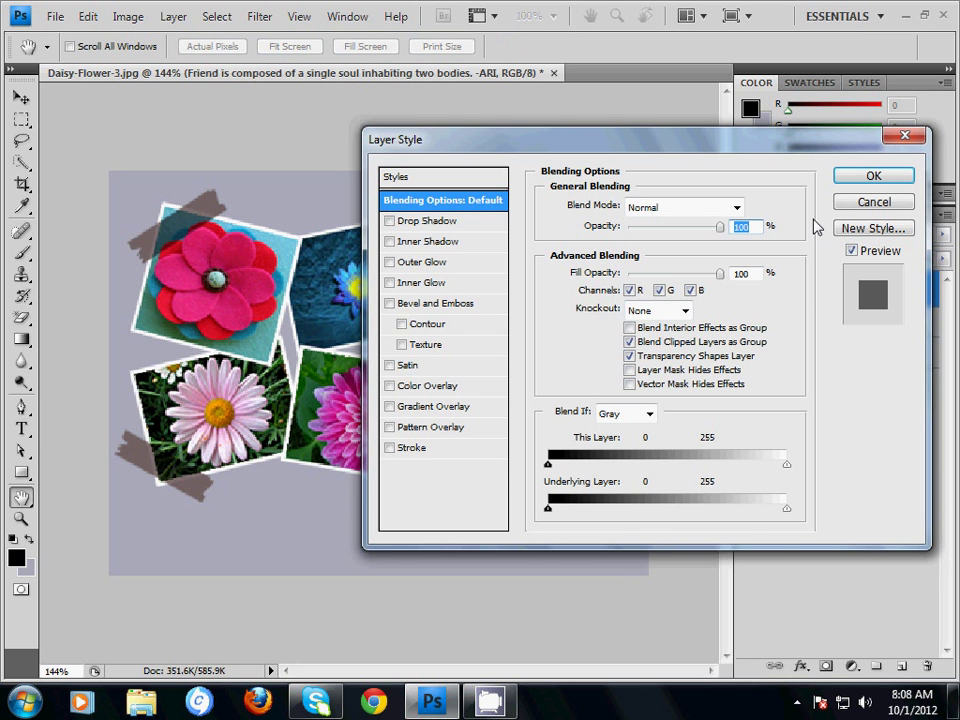
click(870, 176)
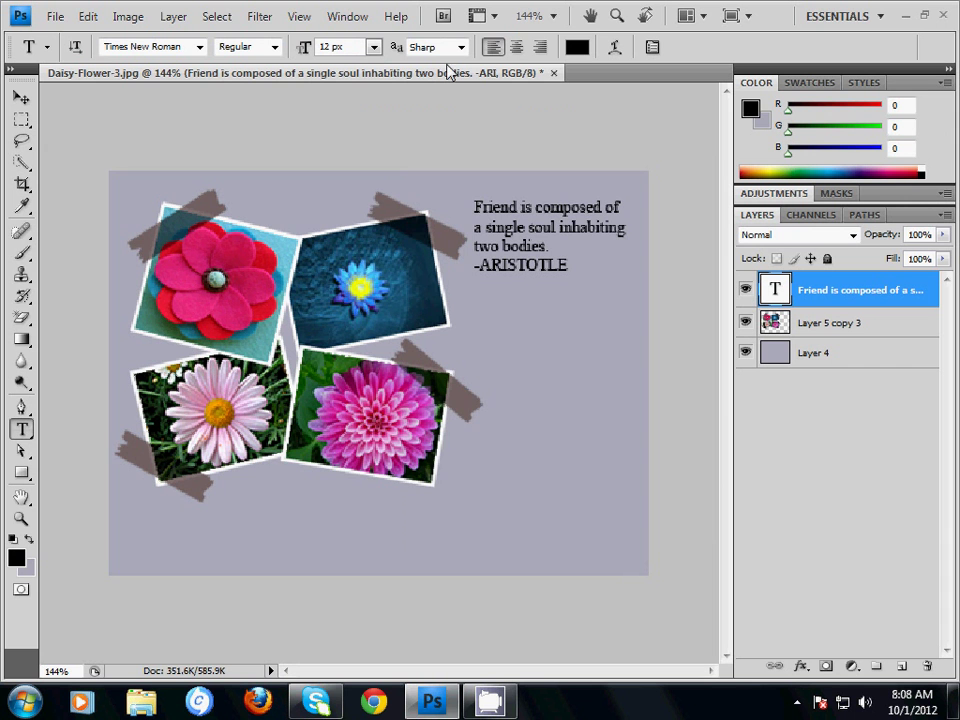
mouse_move(304, 48)
mouse_down()
mouse_move(318, 52)
mouse_move(301, 52)
mouse_up()
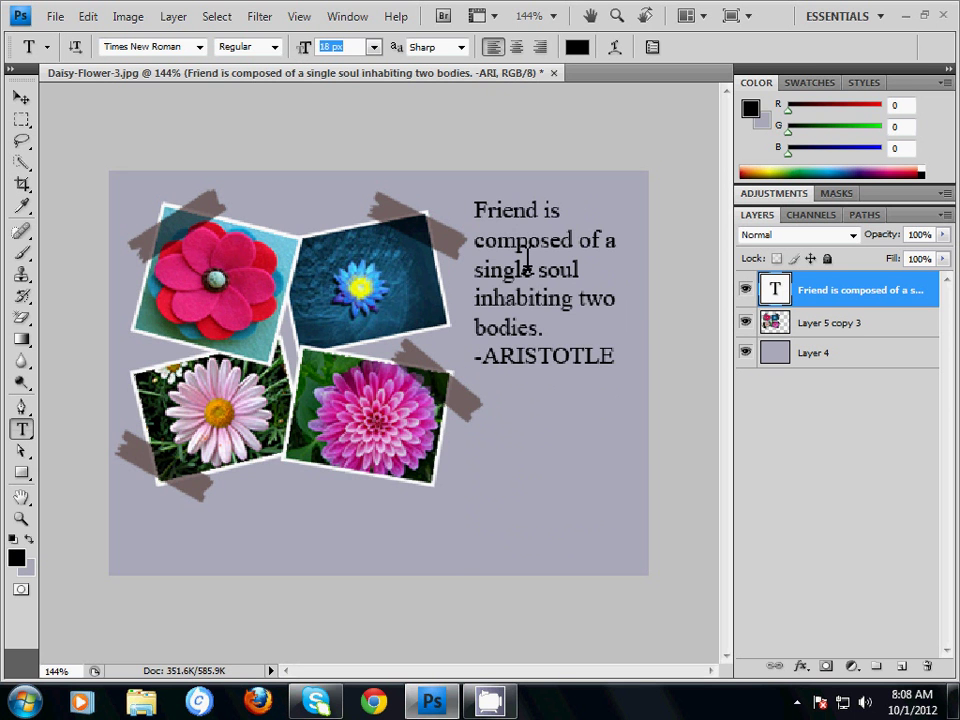
click(21, 96)
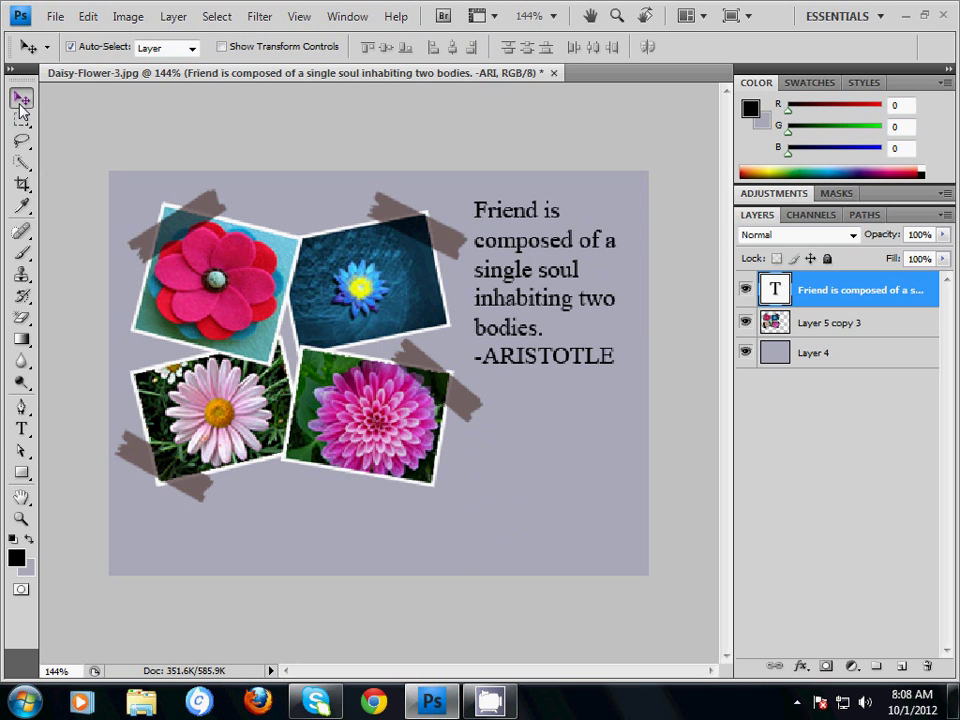
drag(501, 235, 516, 313)
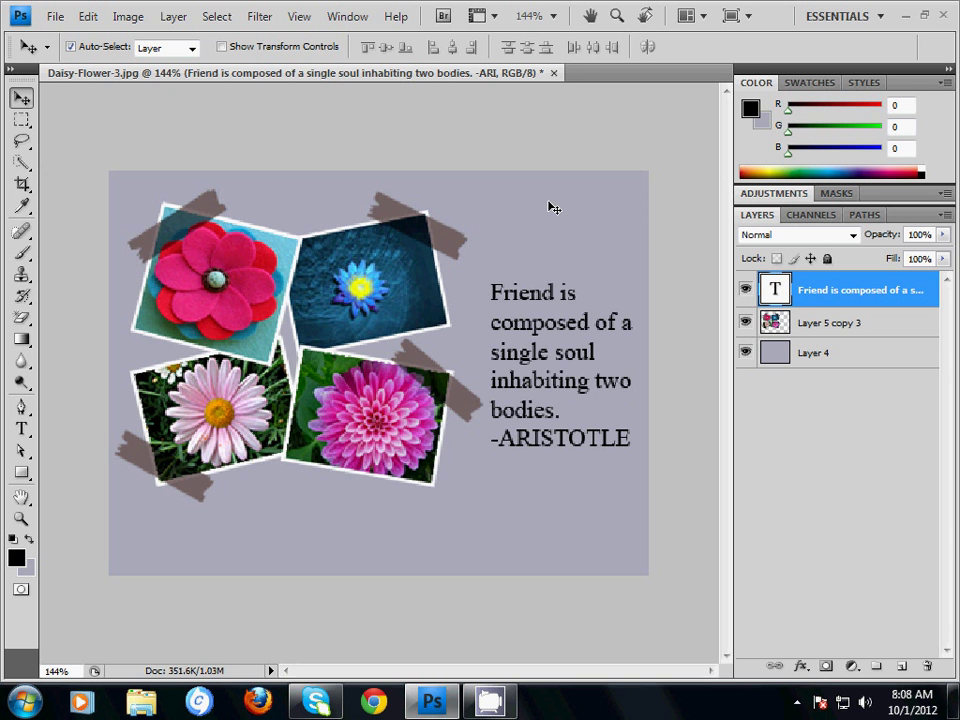
Create a new empty layer beneath background Layer 4 and make Layer 4 active again
scroll(531, 222, down, 1)
scroll(531, 220, down, 1)
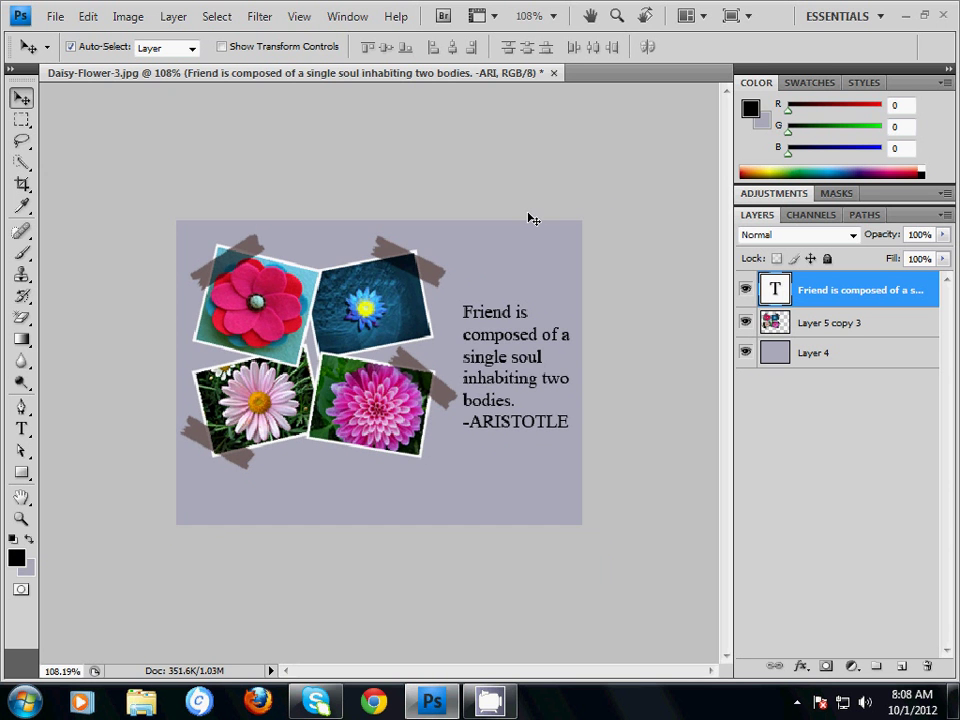
scroll(531, 219, down, 1)
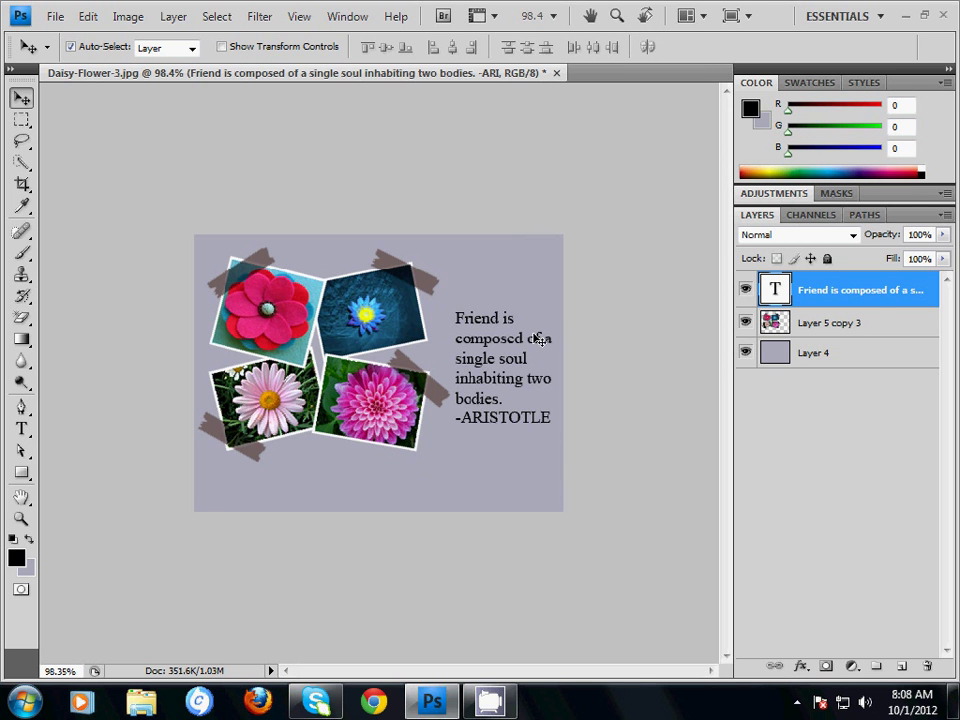
click(795, 350)
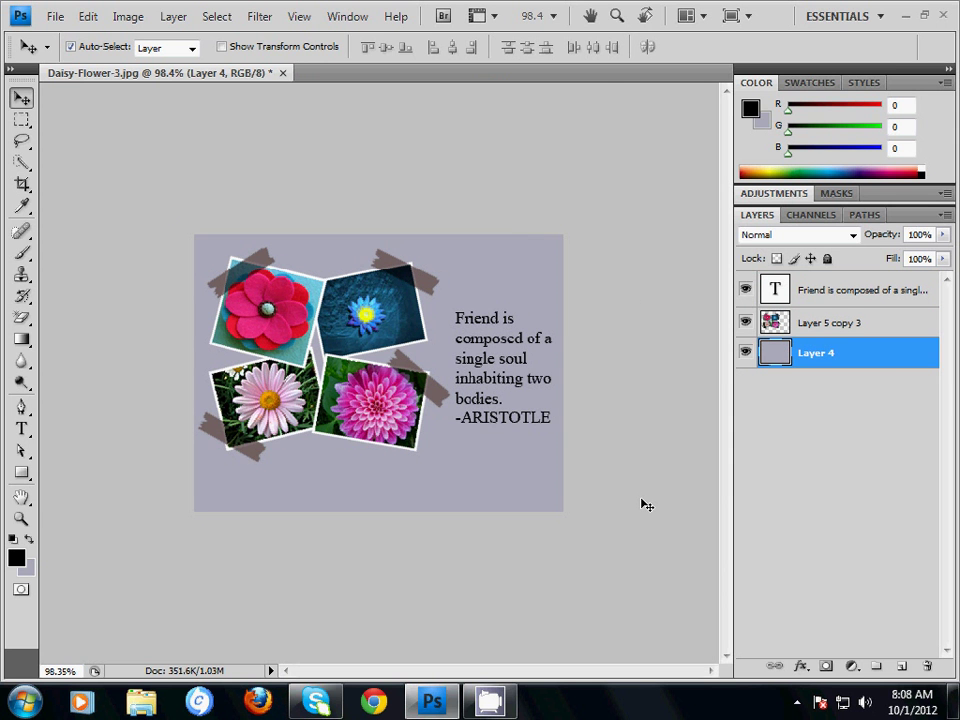
ctrl+click(900, 668)
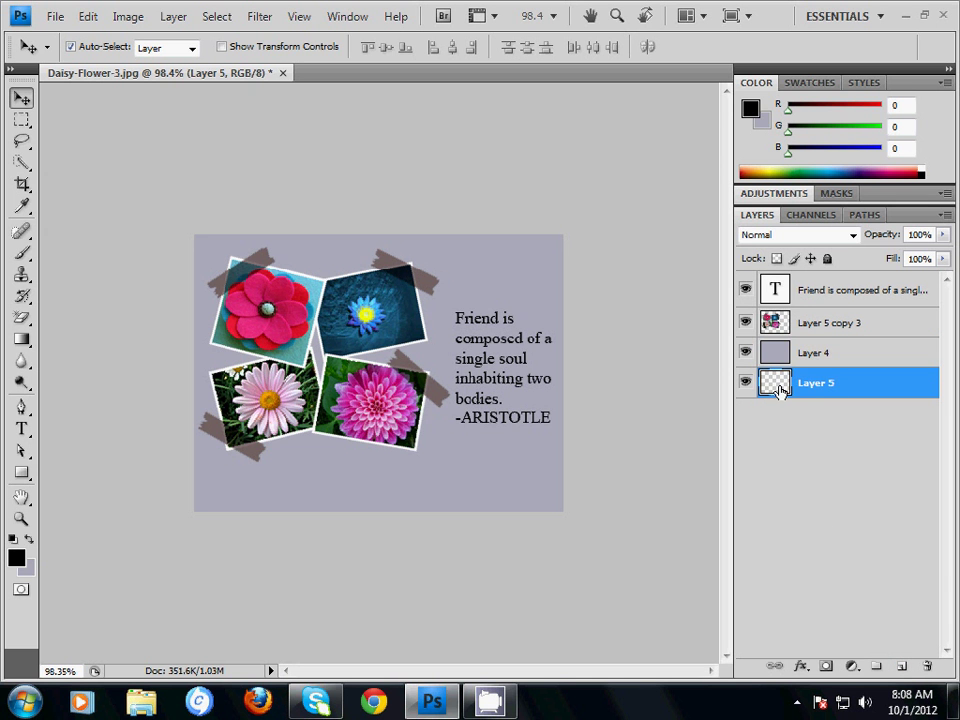
click(777, 352)
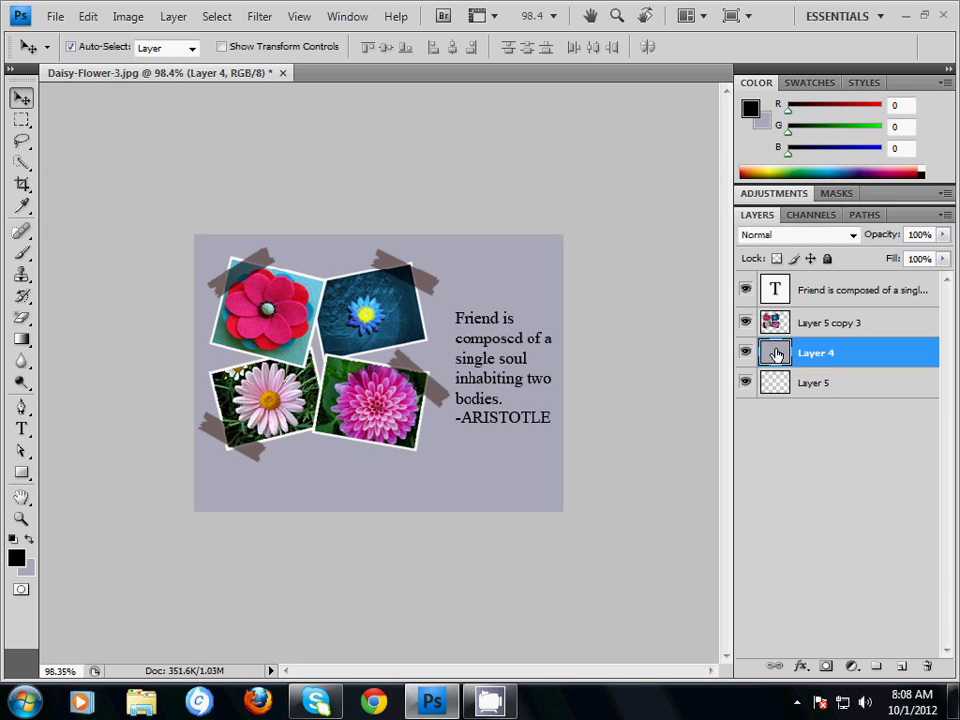
Enlarge the canvas with the Crop tool to add an even transparent margin around the lavender background
click(744, 360)
click(744, 360)
key(c)
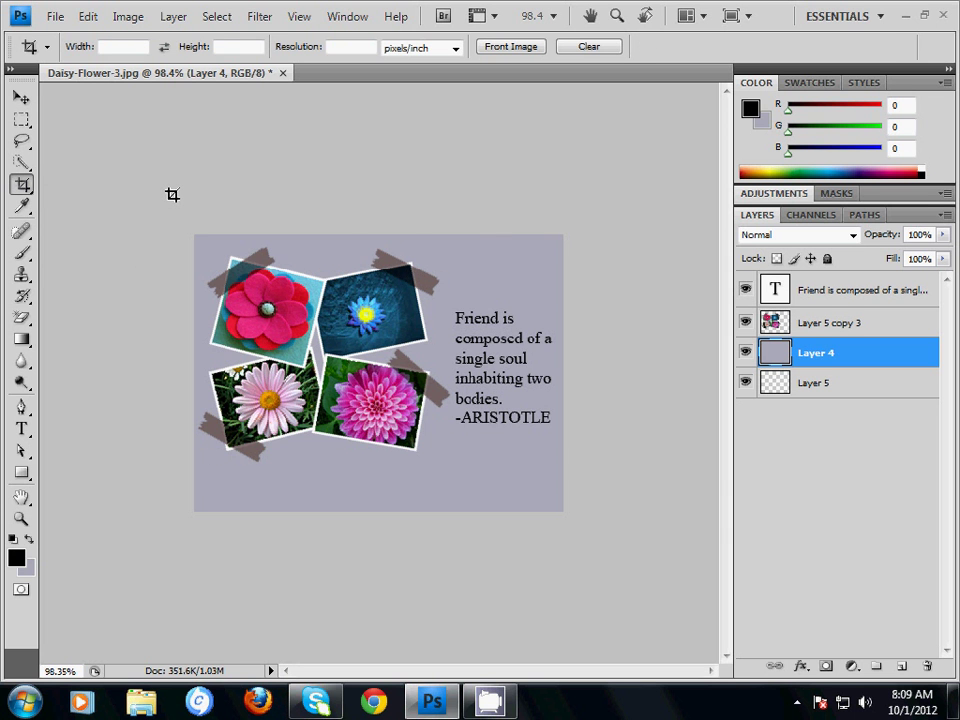
drag(196, 237, 677, 628)
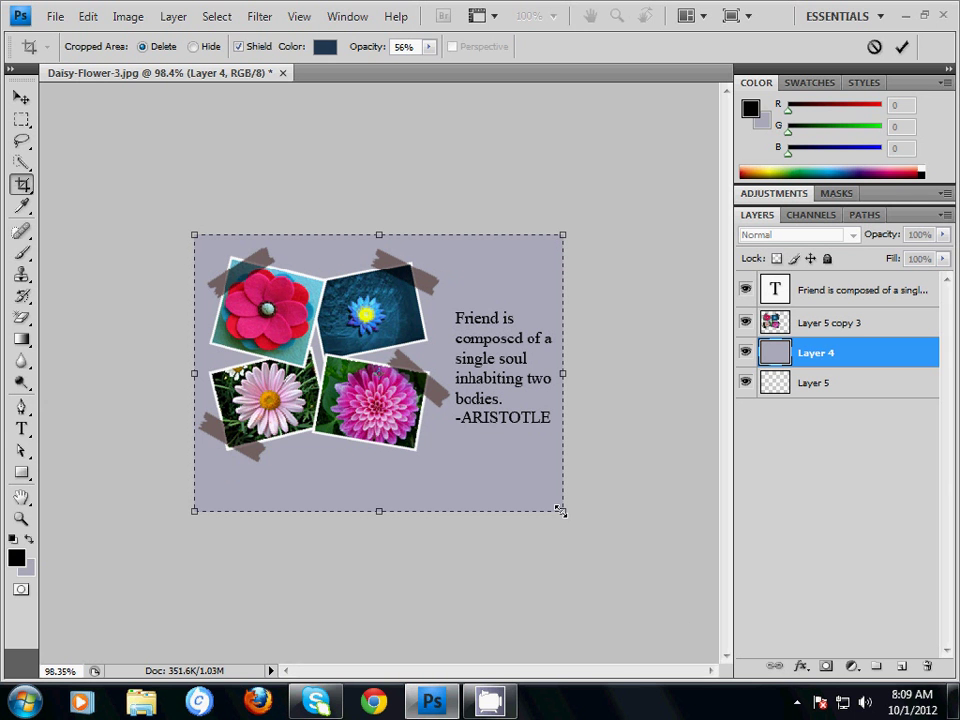
drag(560, 511, 621, 549)
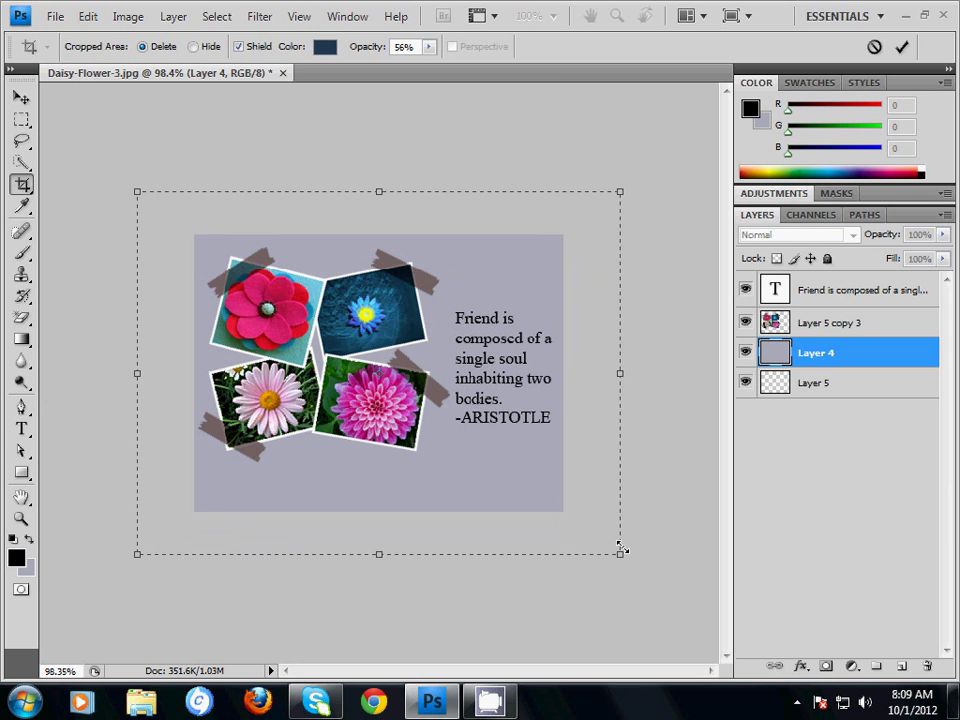
key(Return)
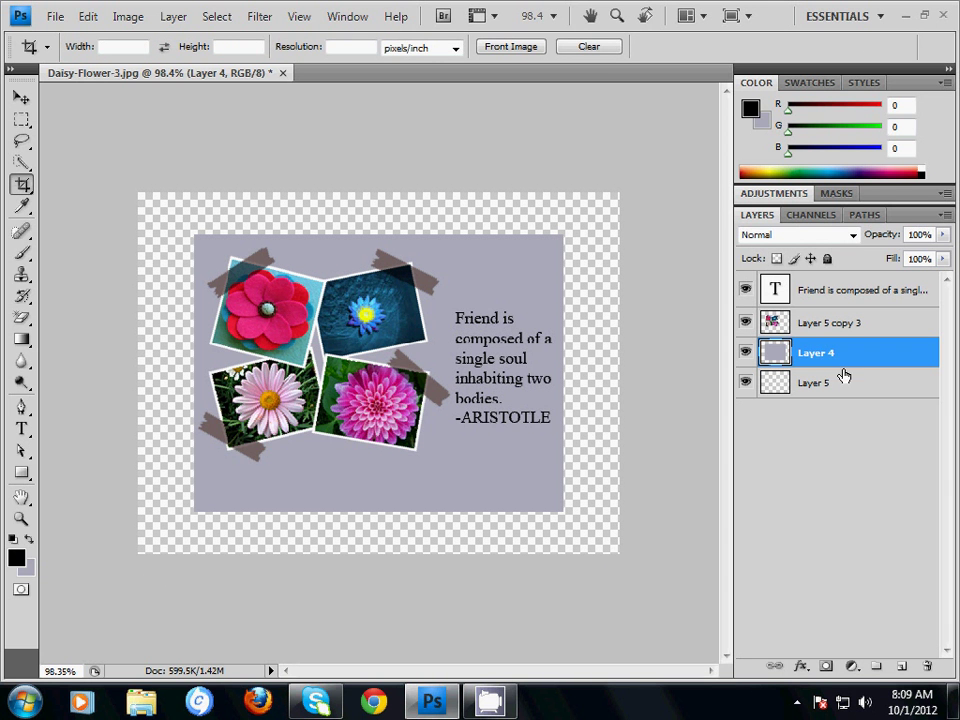
Set the background color to a dark teal blue and fill Layer 5 with it
click(789, 389)
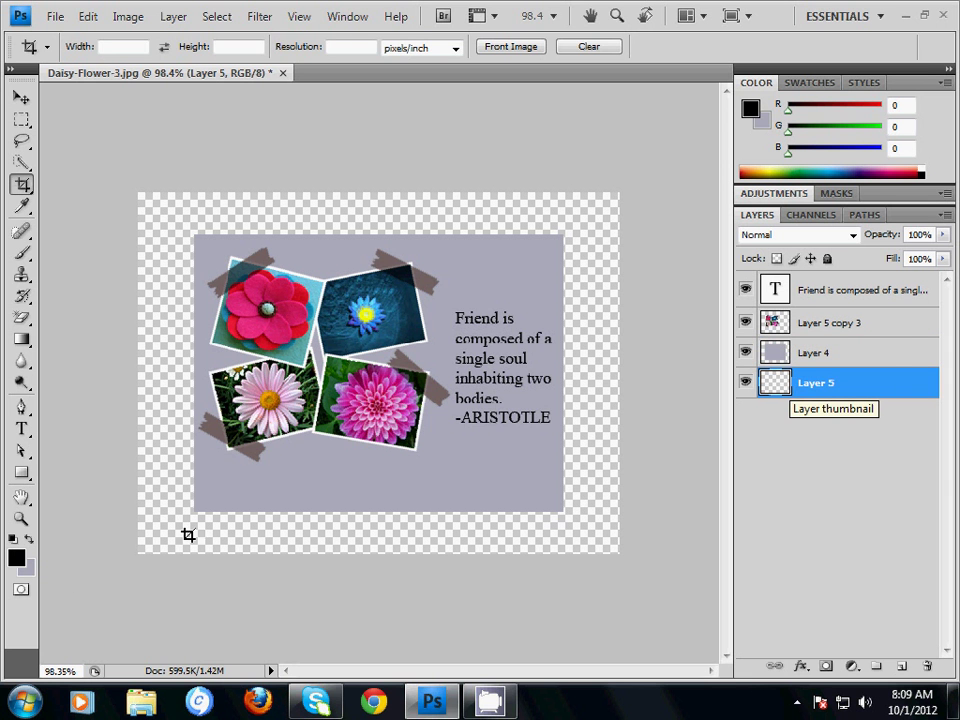
click(24, 568)
click(544, 467)
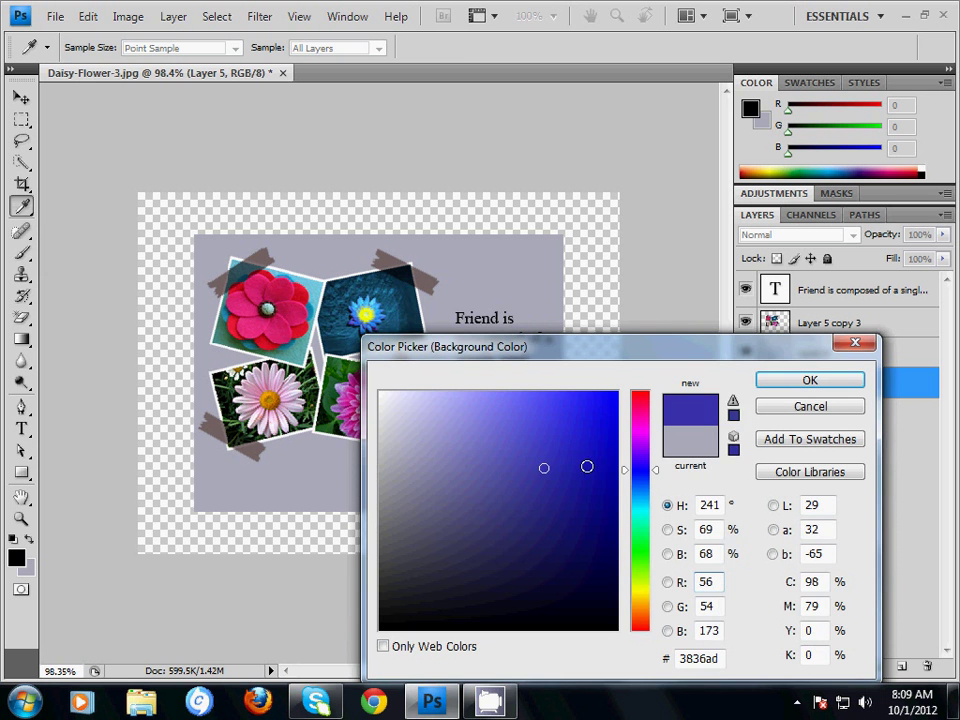
click(641, 514)
click(641, 501)
click(564, 536)
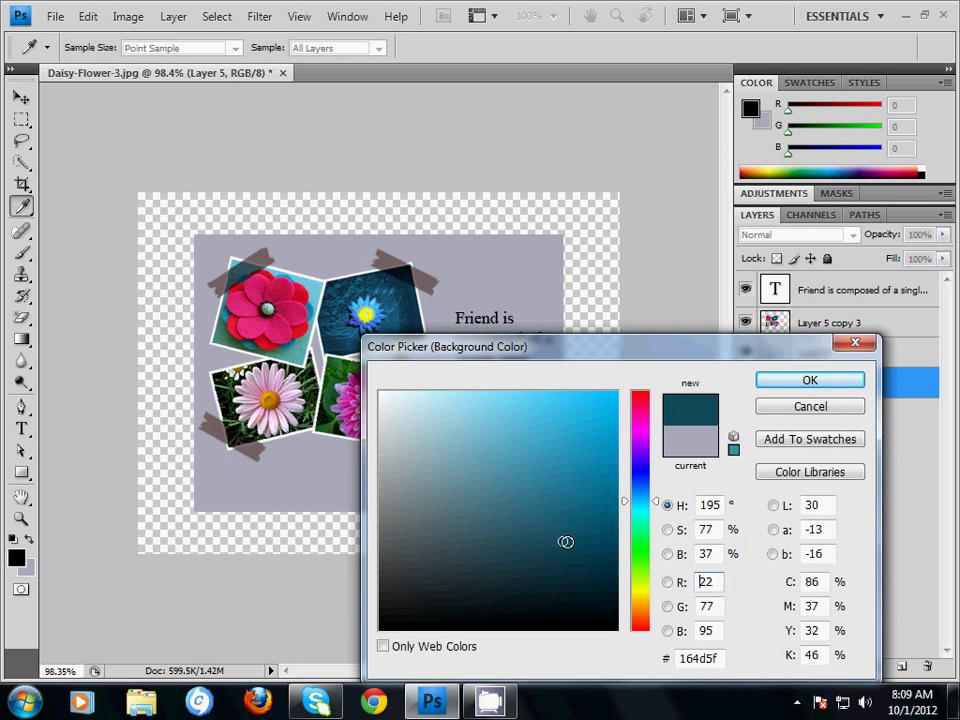
click(578, 538)
click(808, 380)
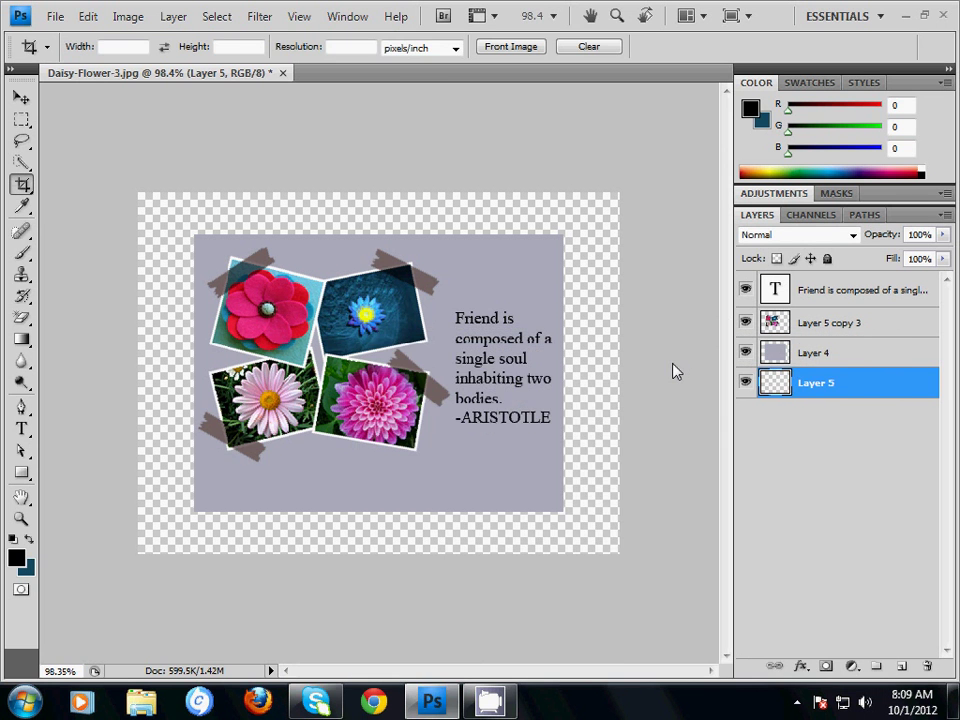
key(ctrl+BackSpace)
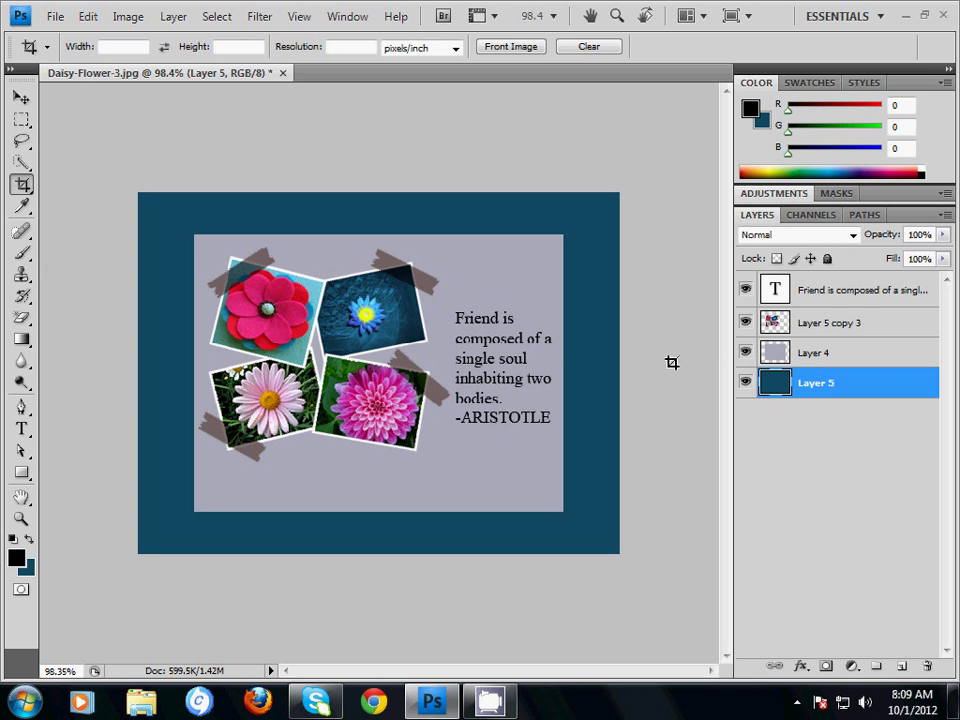
scroll(643, 340, down, 2)
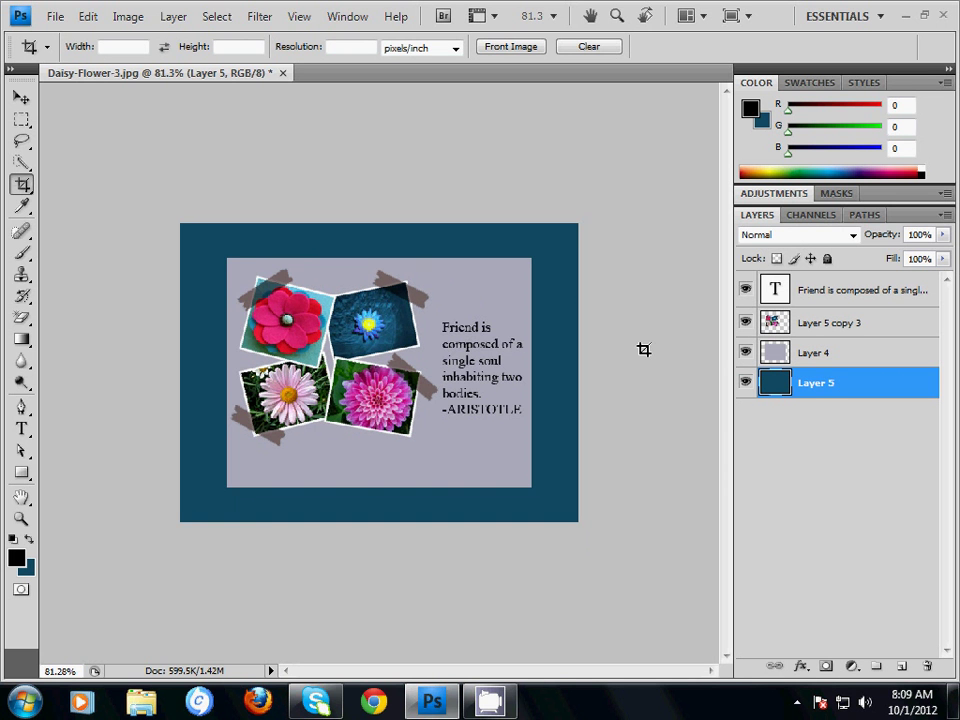
scroll(643, 349, up, 1)
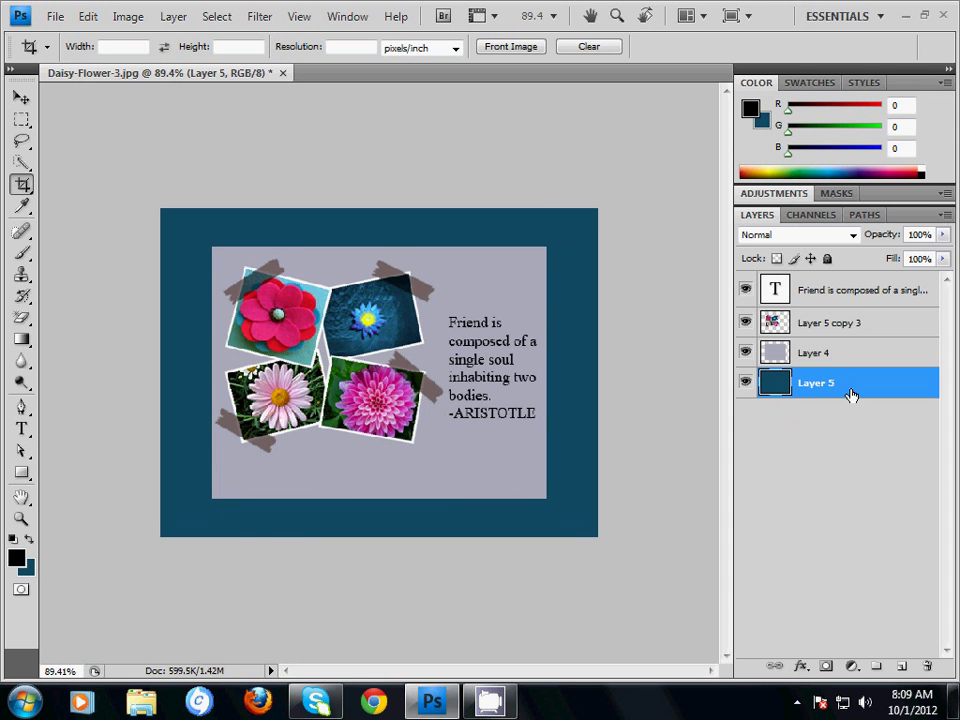
Add a black 6 px Stroke effect positioned Inside to Layer 4
click(786, 362)
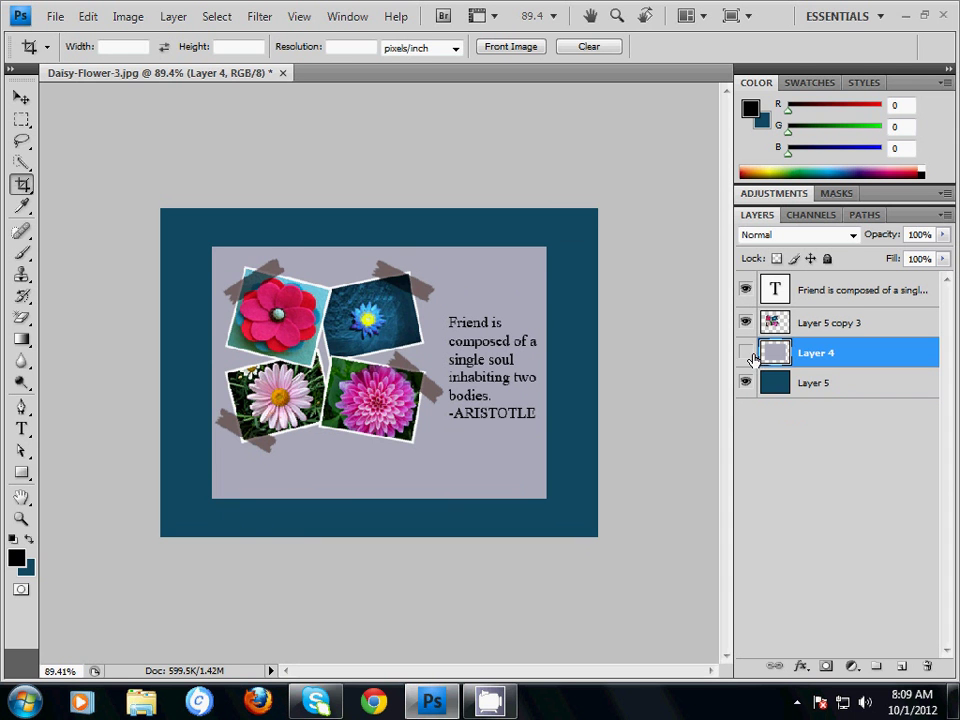
double_click(853, 358)
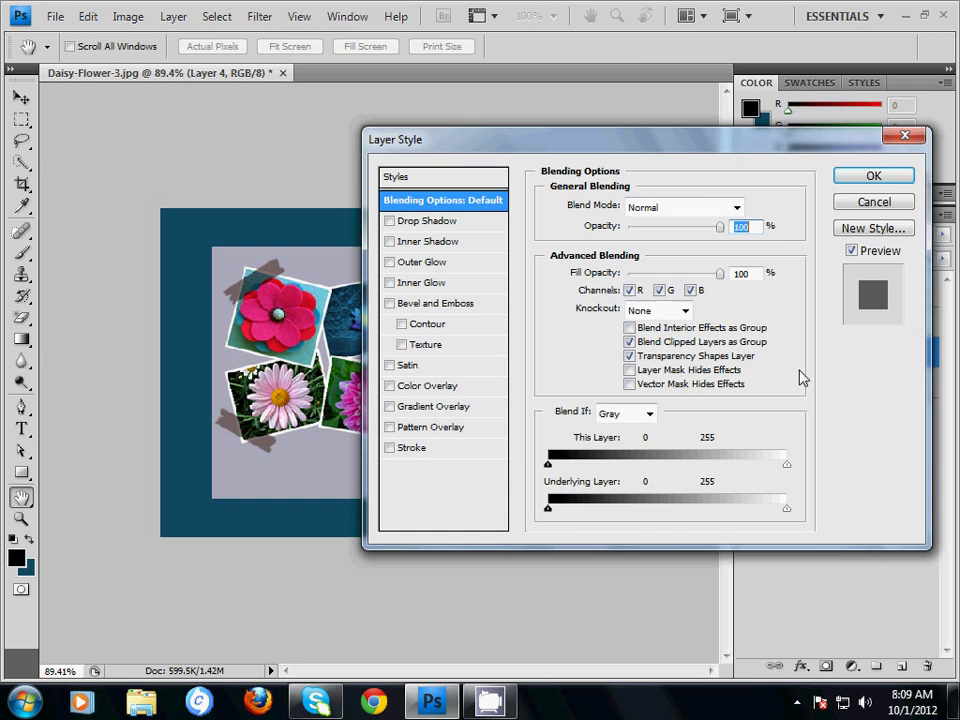
click(480, 447)
click(586, 325)
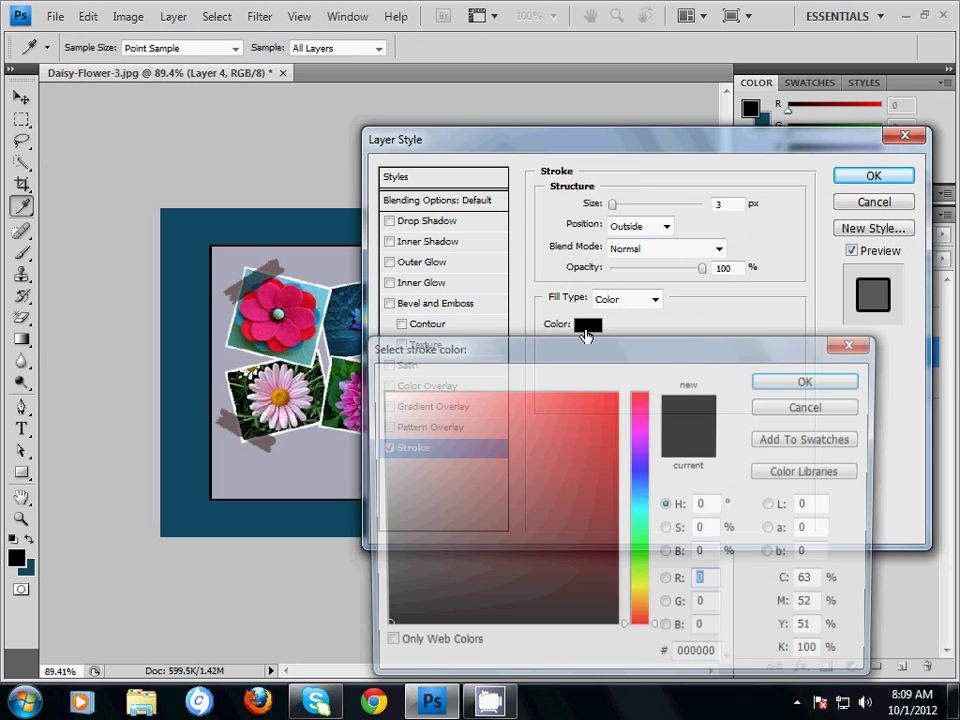
click(766, 407)
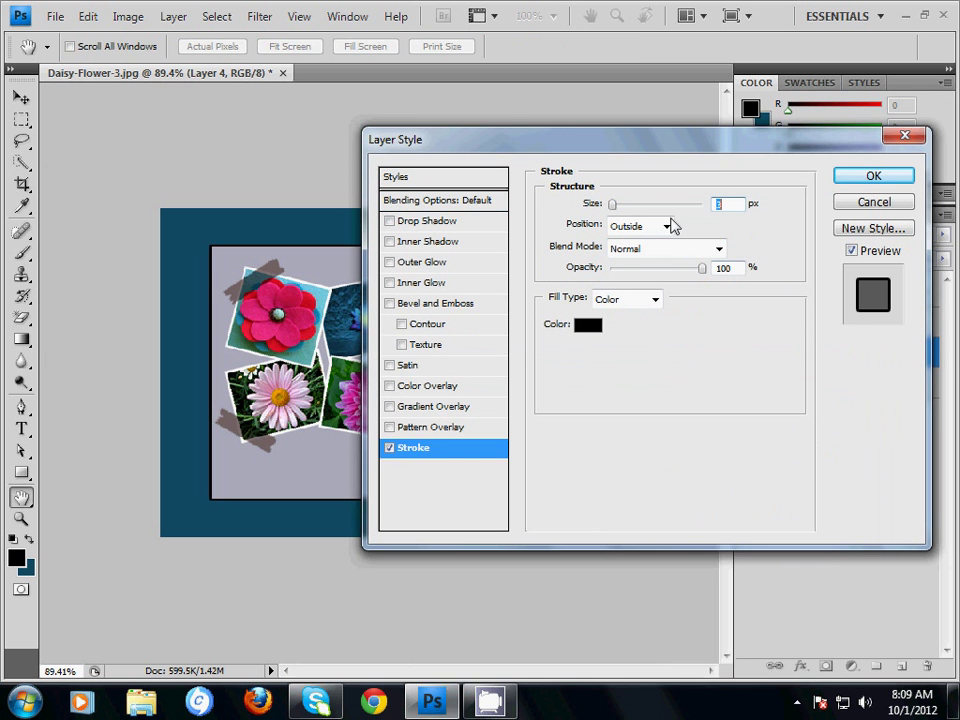
click(665, 226)
click(622, 240)
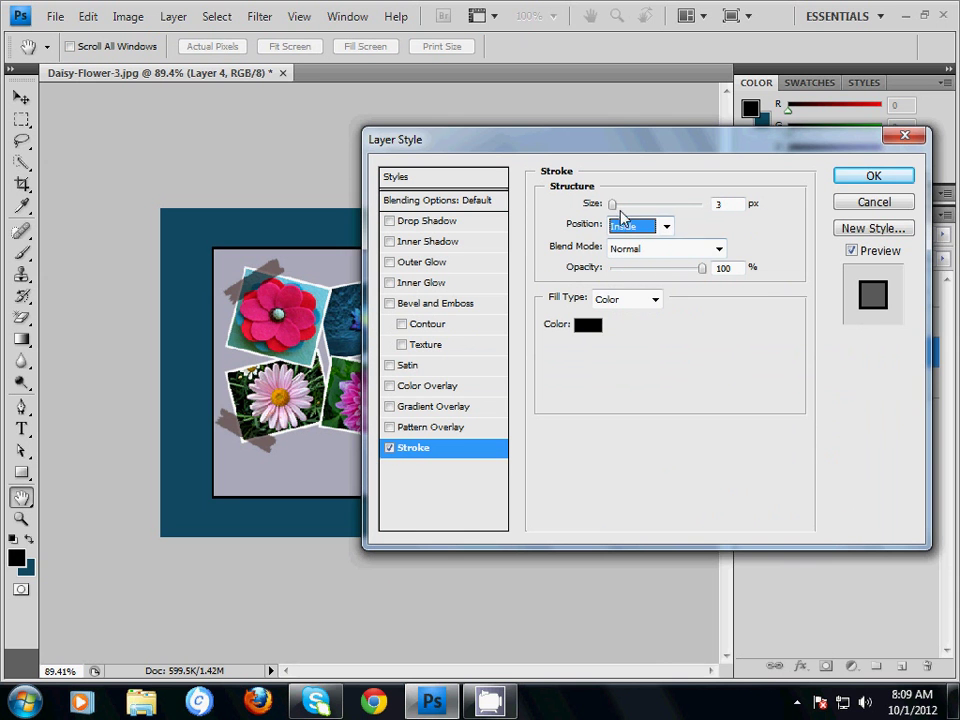
drag(612, 208, 617, 211)
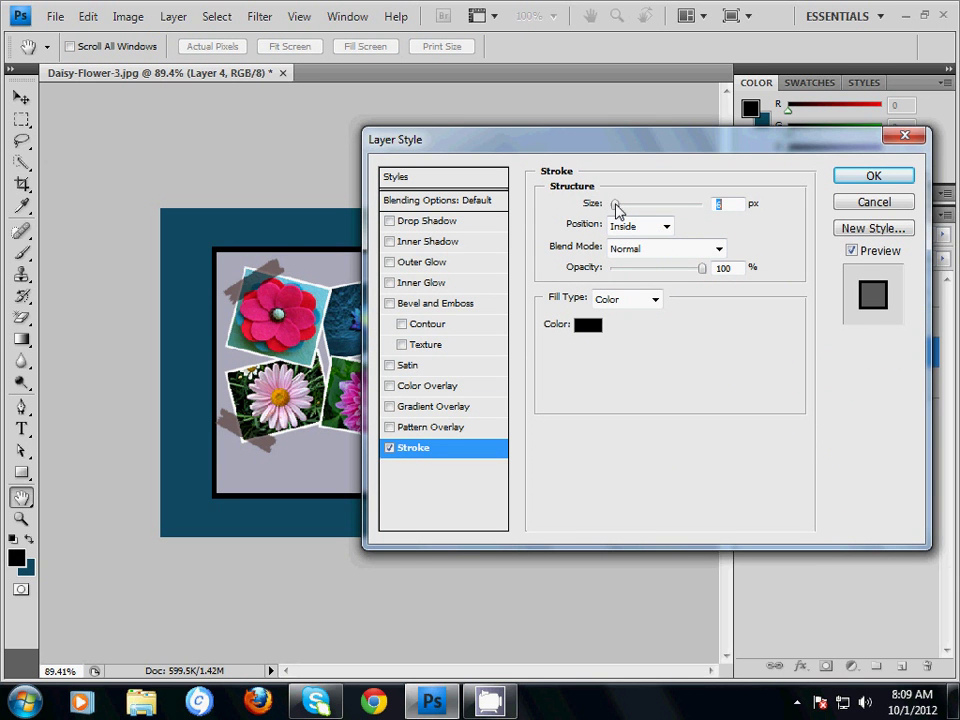
click(845, 178)
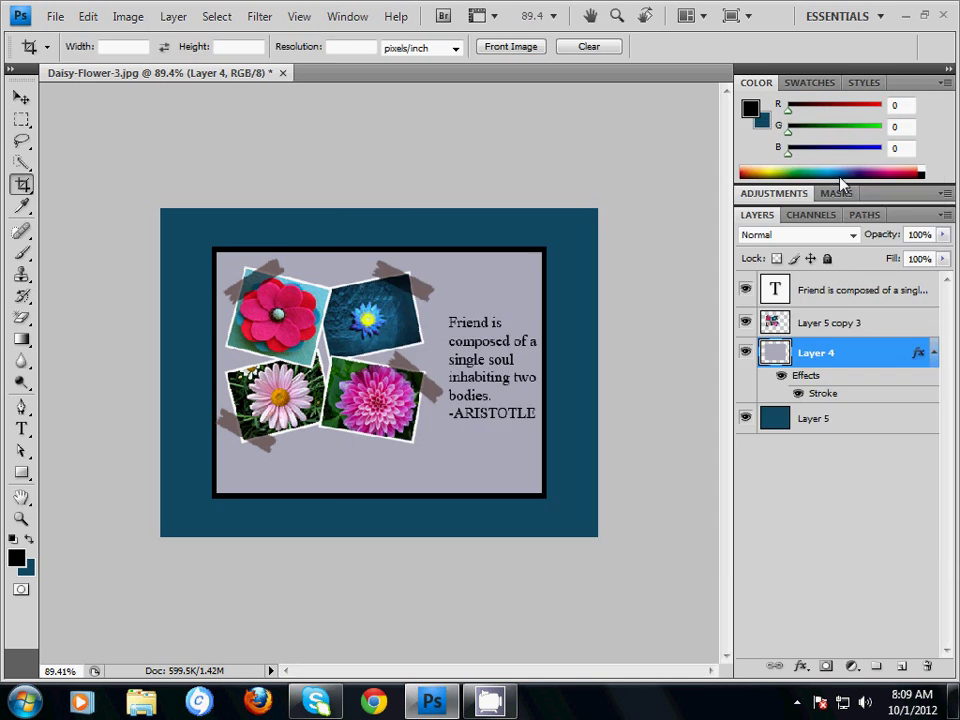
Turn on Bevel and Emboss for Layer 4 with the default Inner Bevel settings, keeping the canvas in view
scroll(632, 377, up, 1)
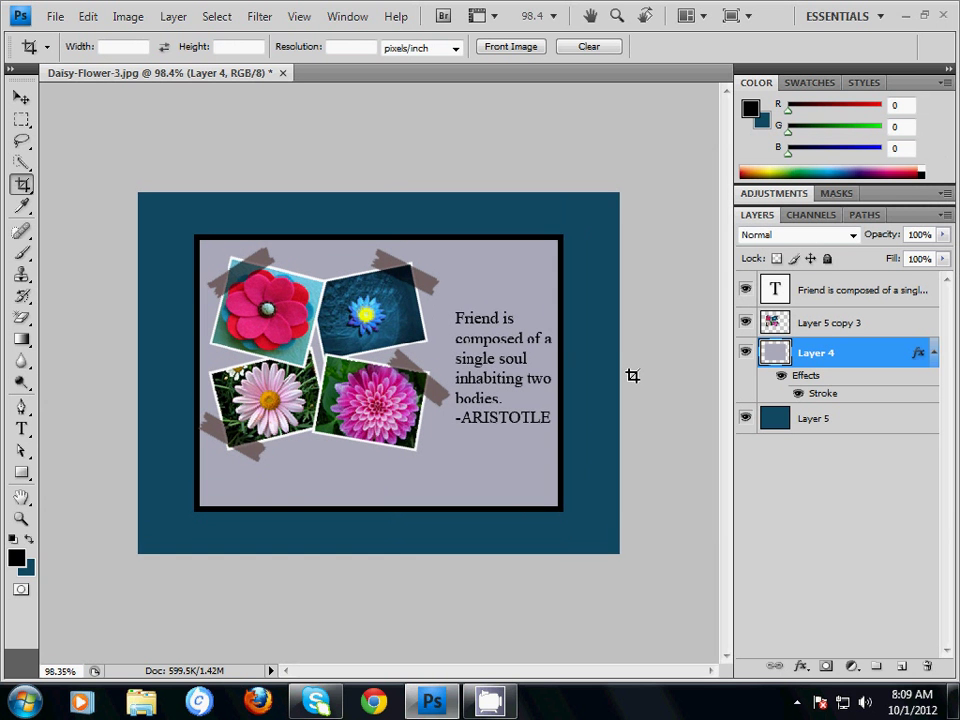
scroll(643, 361, up, 1)
scroll(643, 361, down, 1)
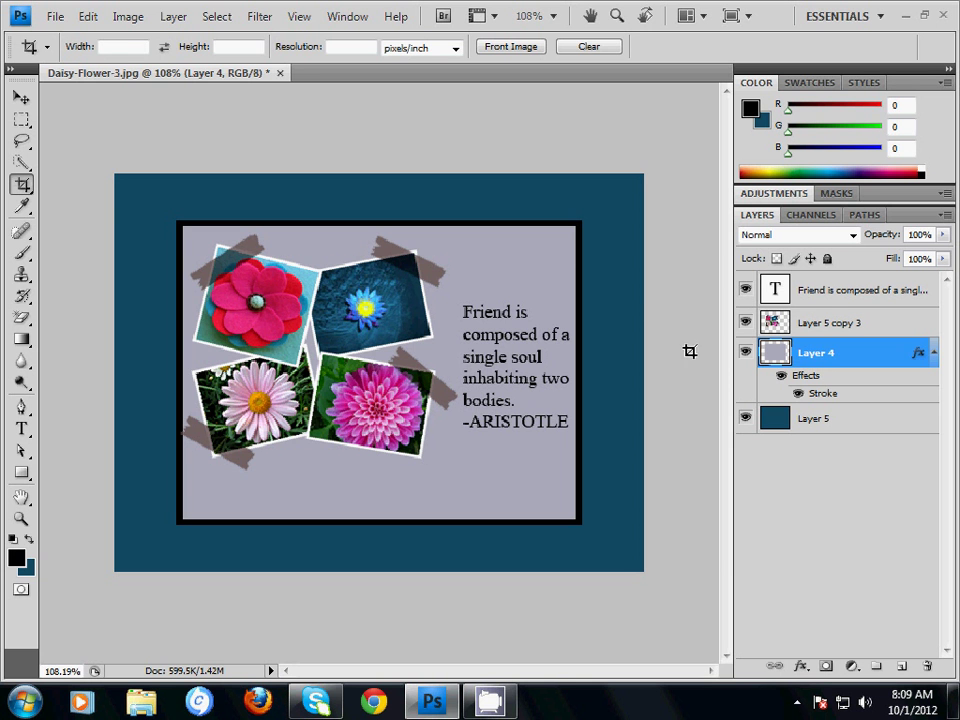
double_click(890, 368)
drag(688, 140, 789, 114)
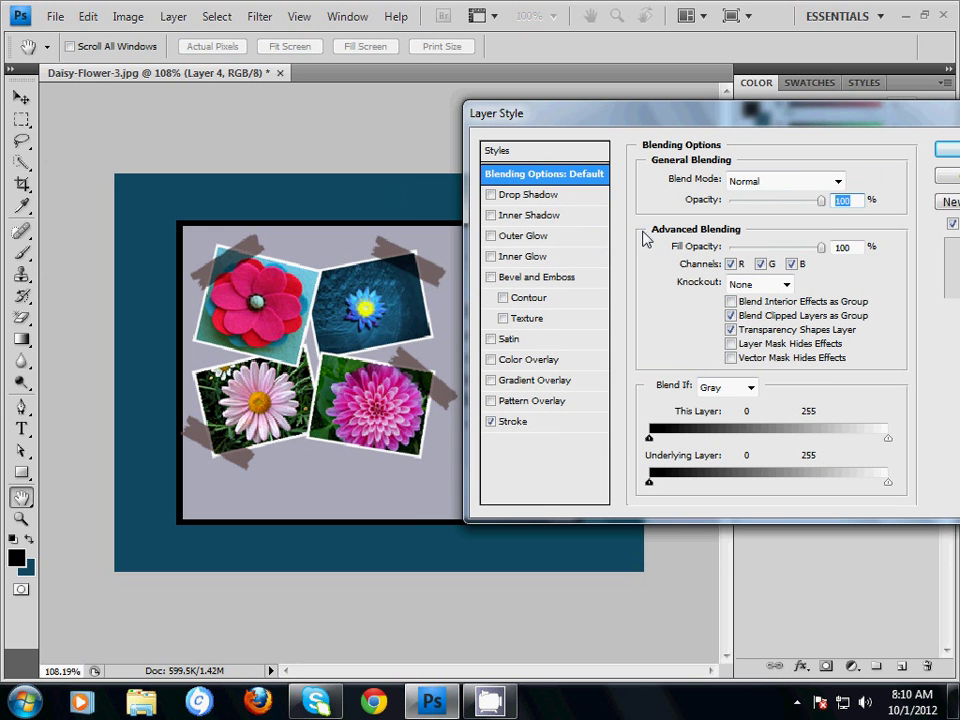
click(521, 284)
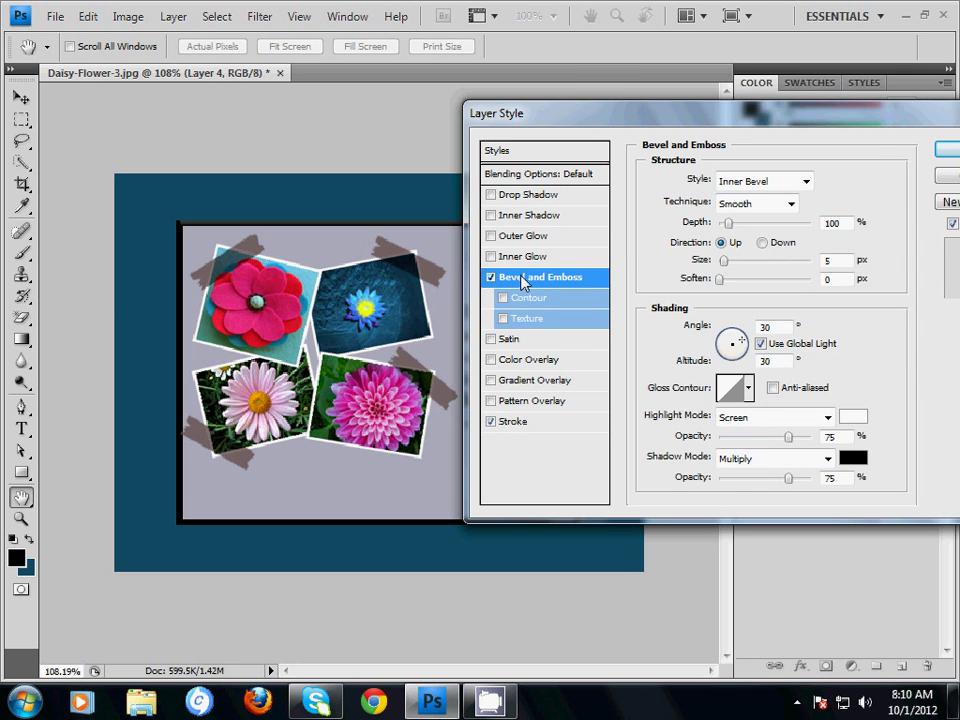
drag(598, 115, 748, 92)
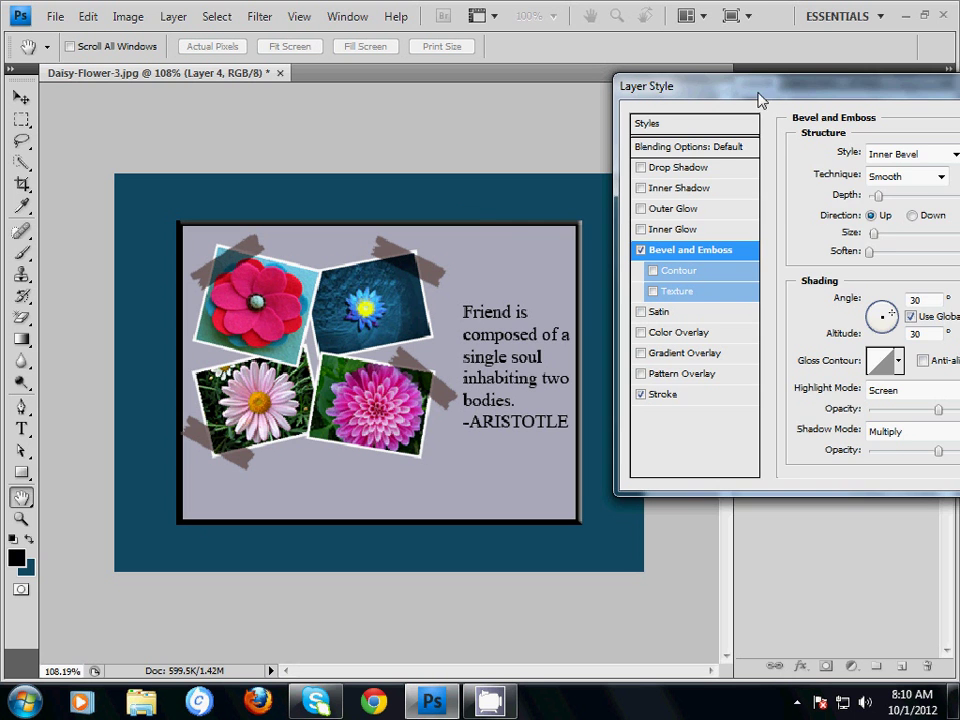
drag(761, 94, 677, 89)
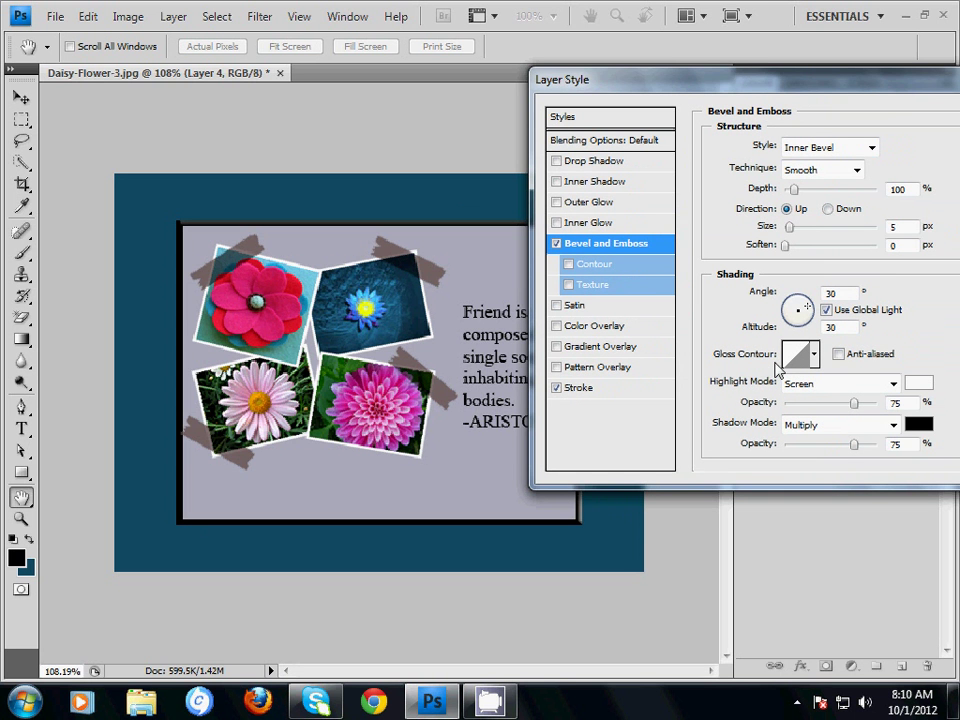
Compare several gloss contours for Layer 4's bevel, choose Ring - Double and apply the layer style
click(813, 358)
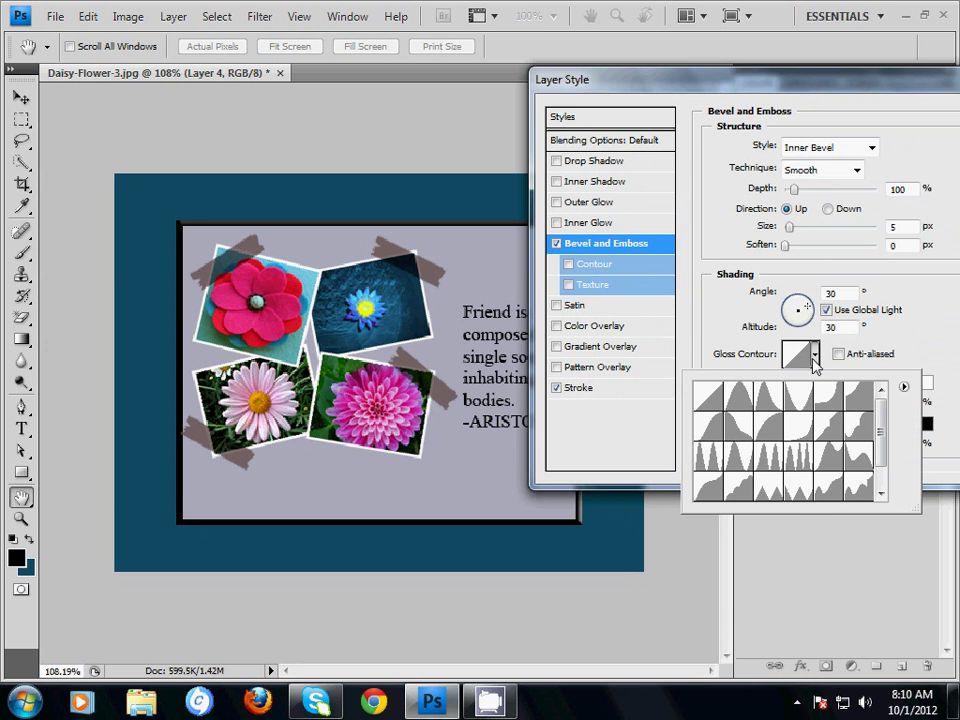
click(796, 464)
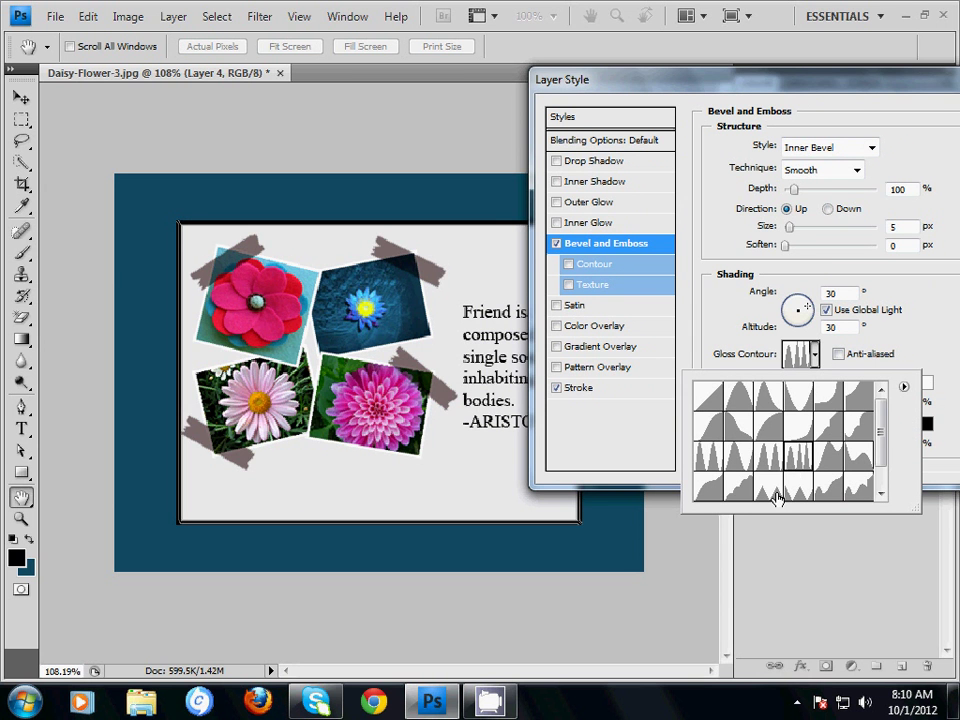
click(758, 488)
click(736, 466)
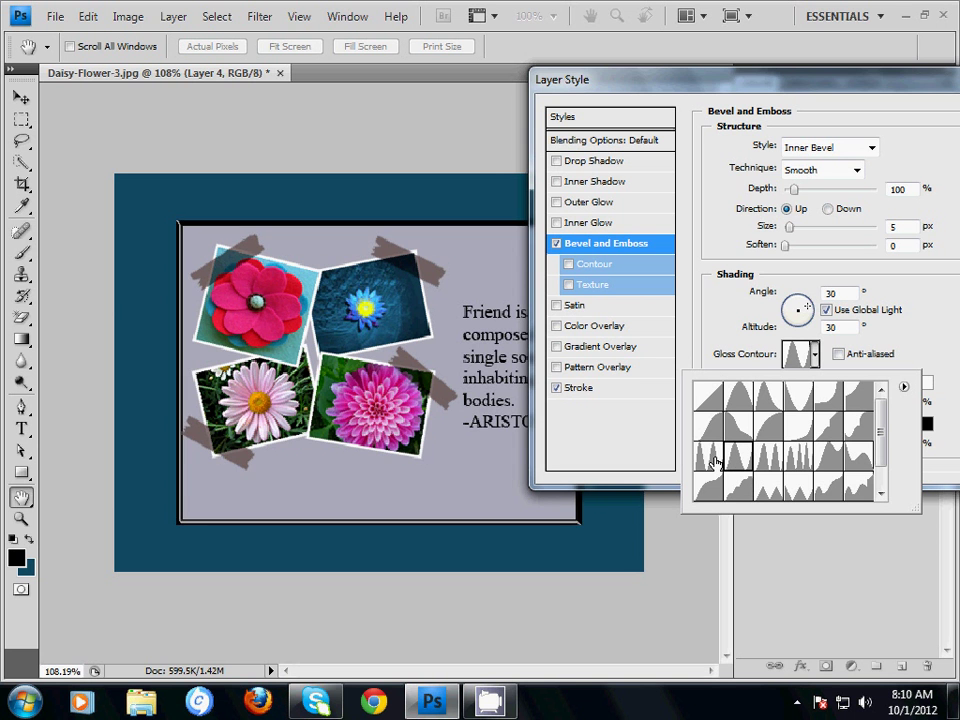
click(711, 461)
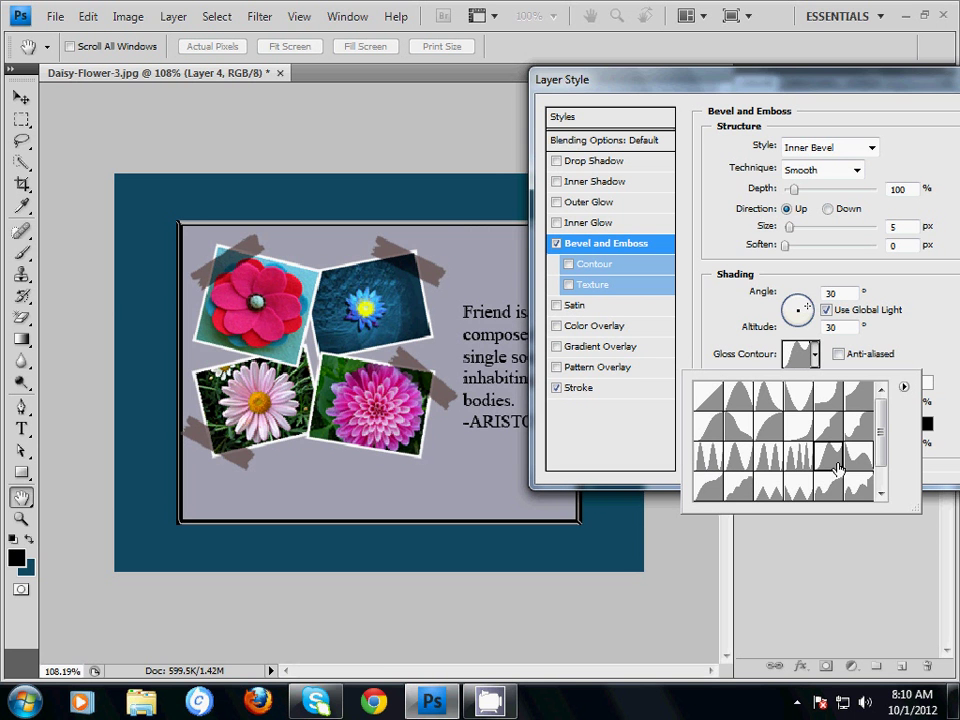
click(830, 456)
click(882, 495)
click(798, 487)
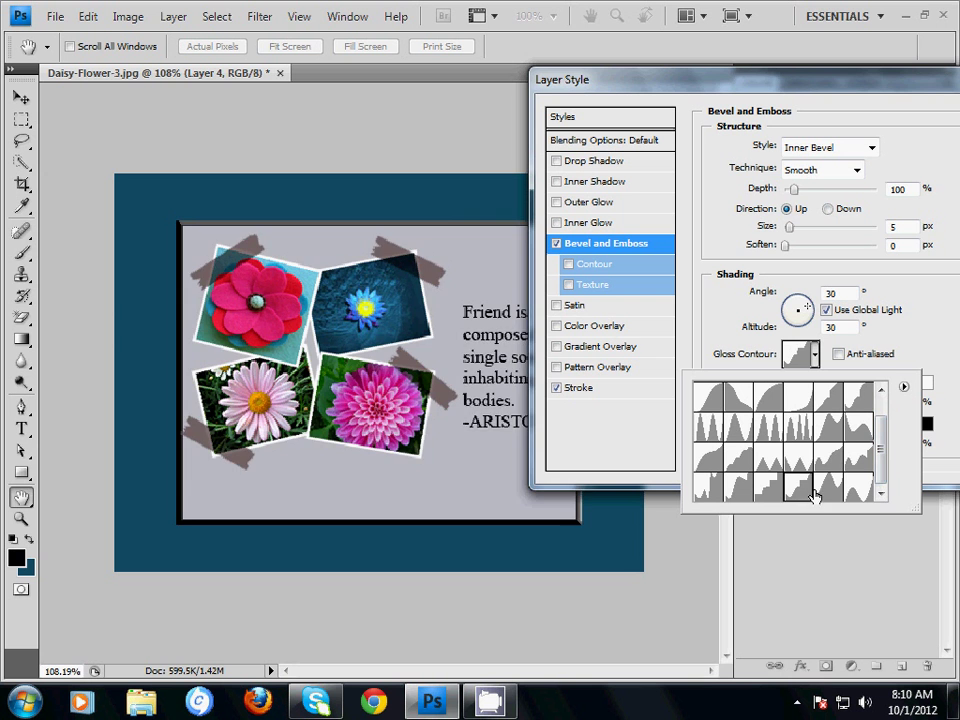
click(828, 487)
click(801, 467)
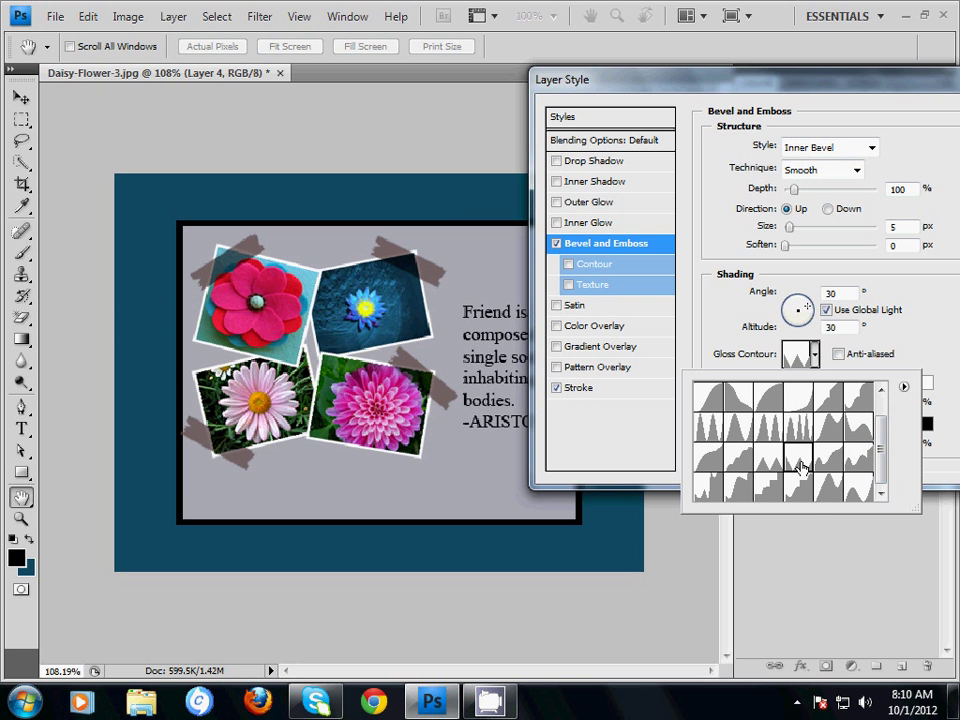
click(770, 438)
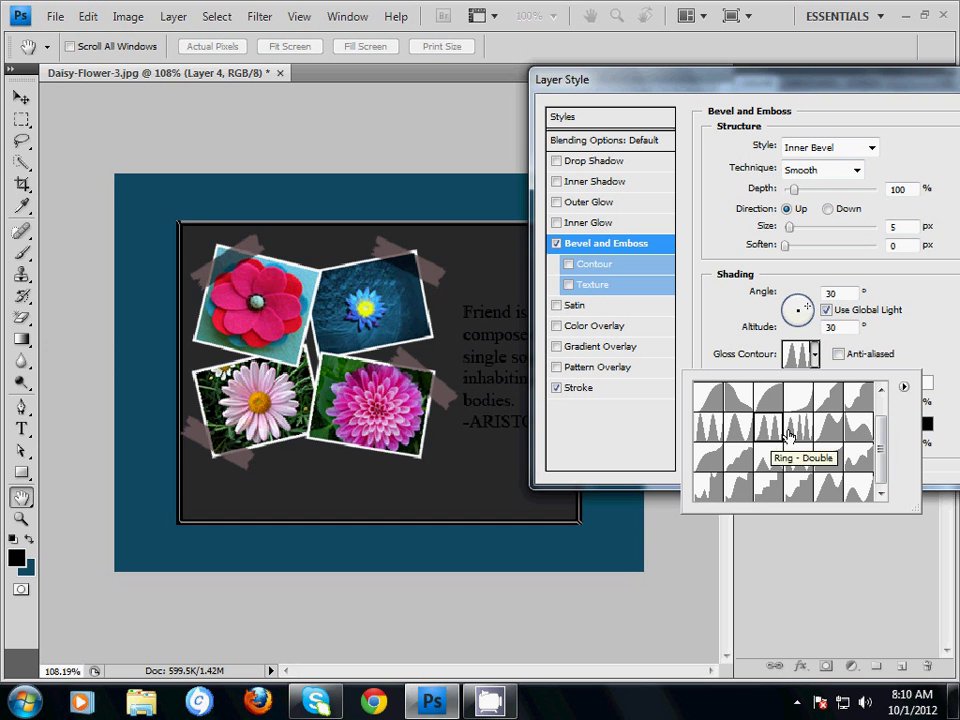
click(795, 432)
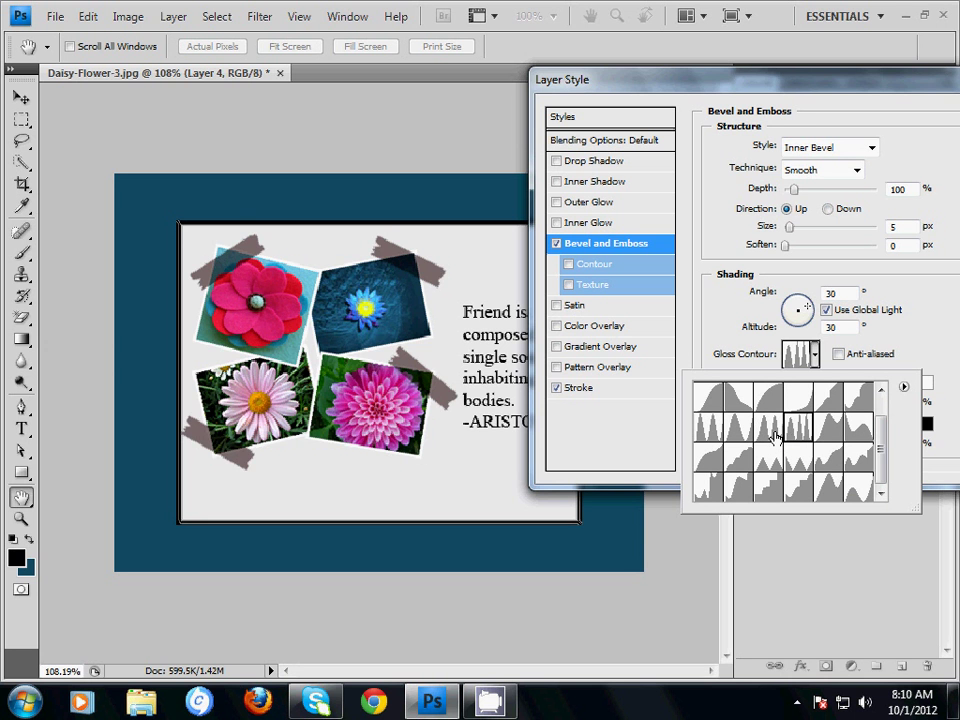
click(775, 435)
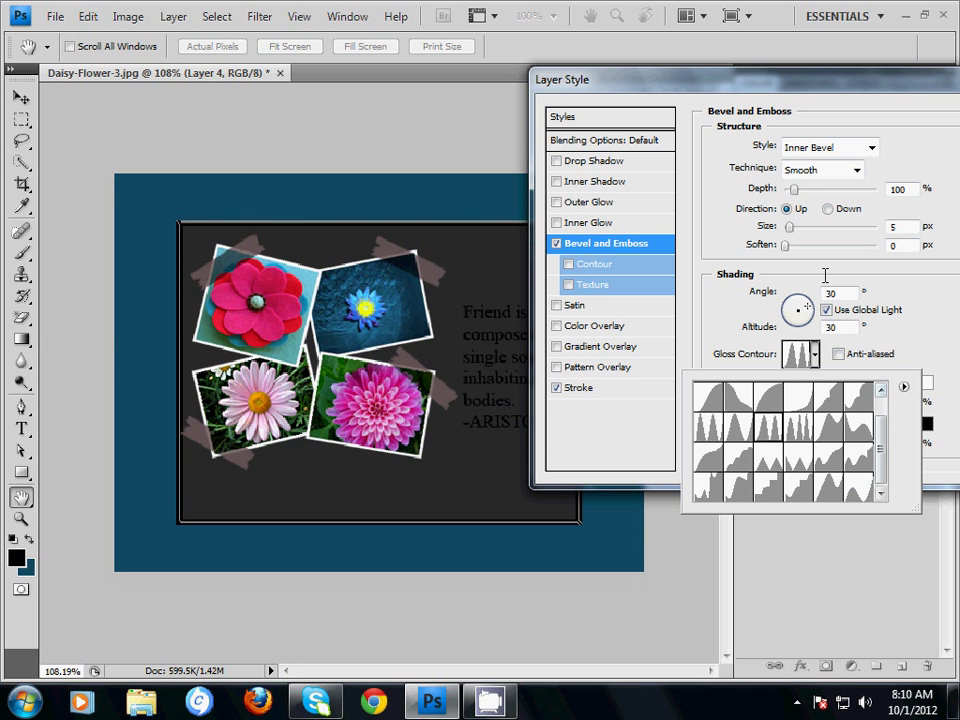
drag(839, 82, 703, 120)
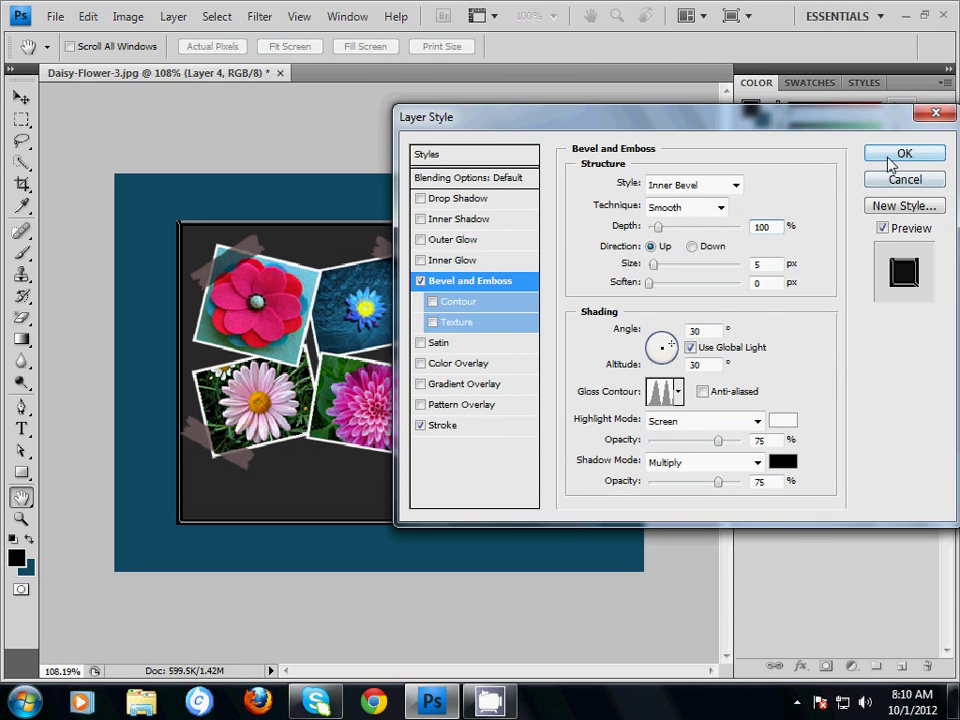
click(897, 155)
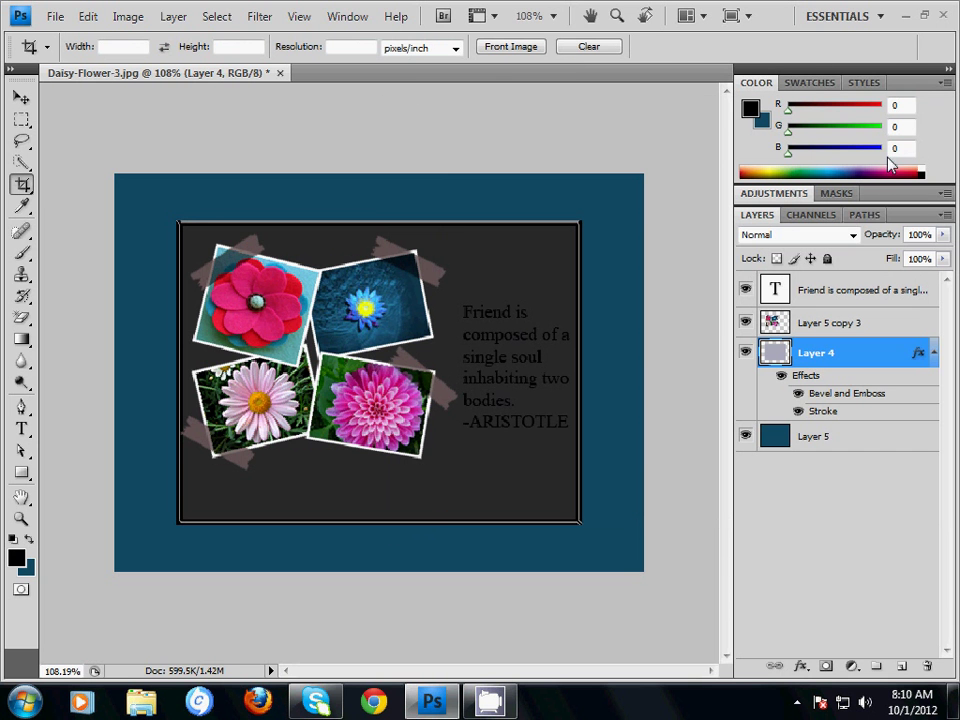
Lower Layer 4's opacity to 72% and deselect the layer
click(943, 234)
drag(943, 253, 918, 259)
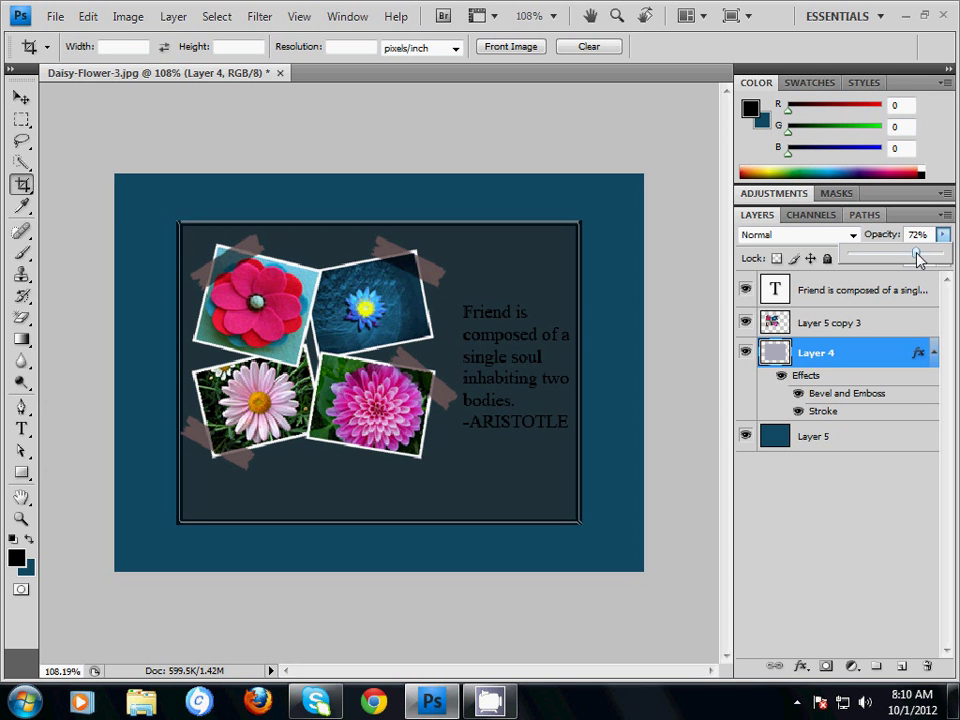
click(827, 551)
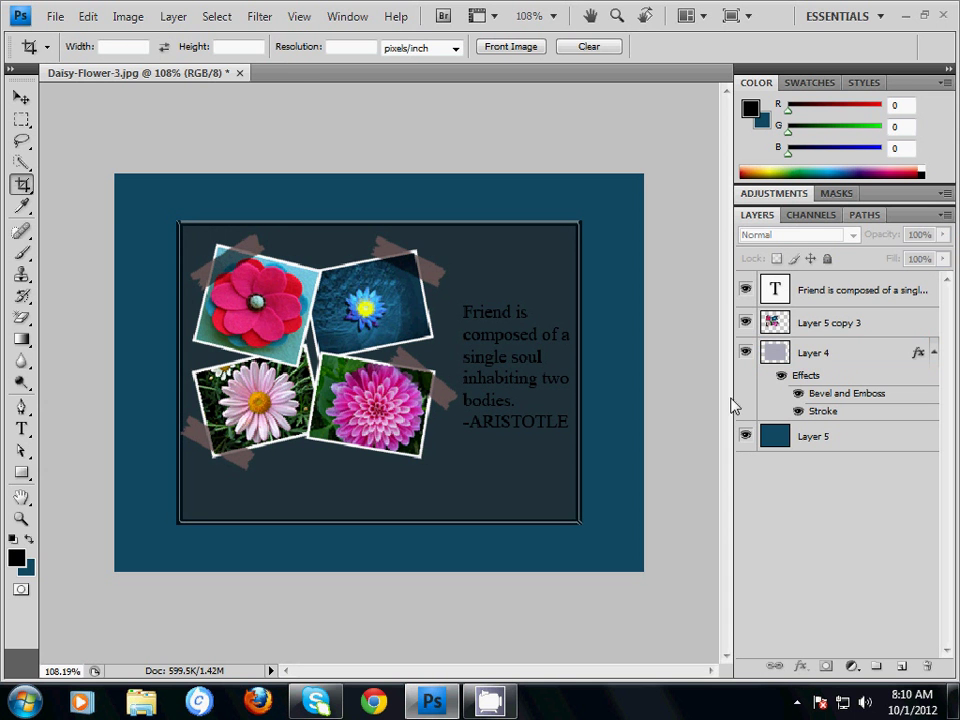
click(815, 295)
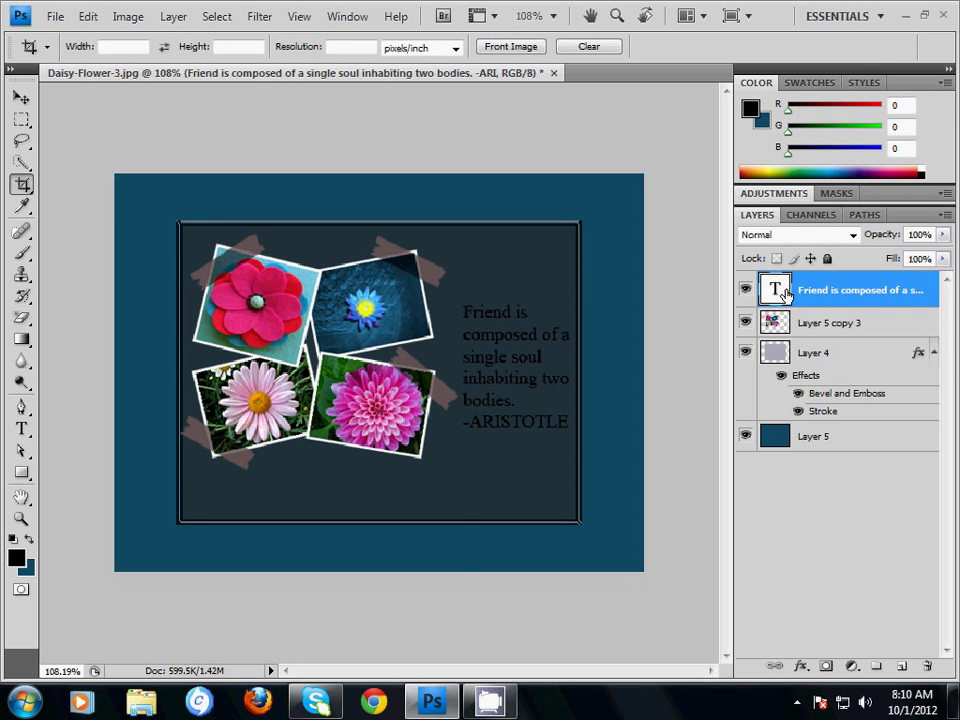
double_click(785, 292)
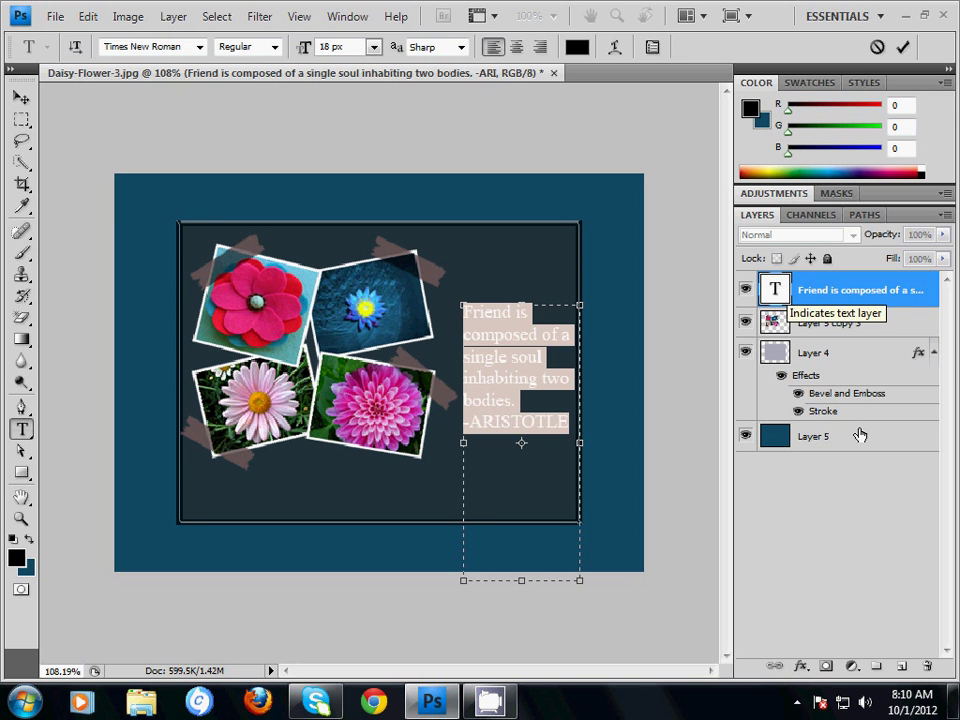
key(Delete)
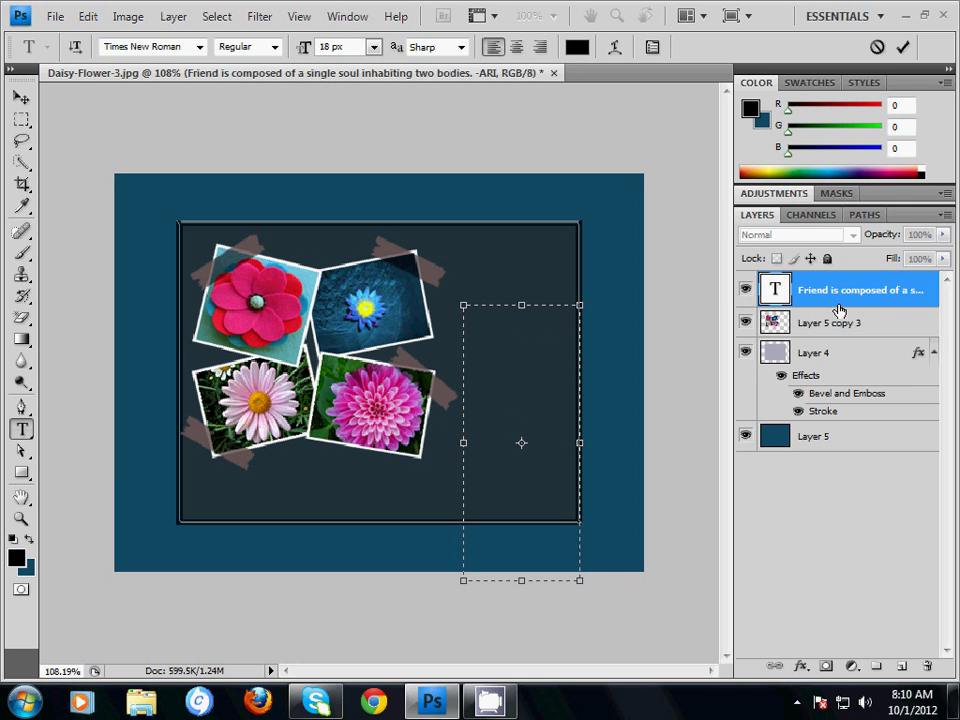
key(ctrl+z)
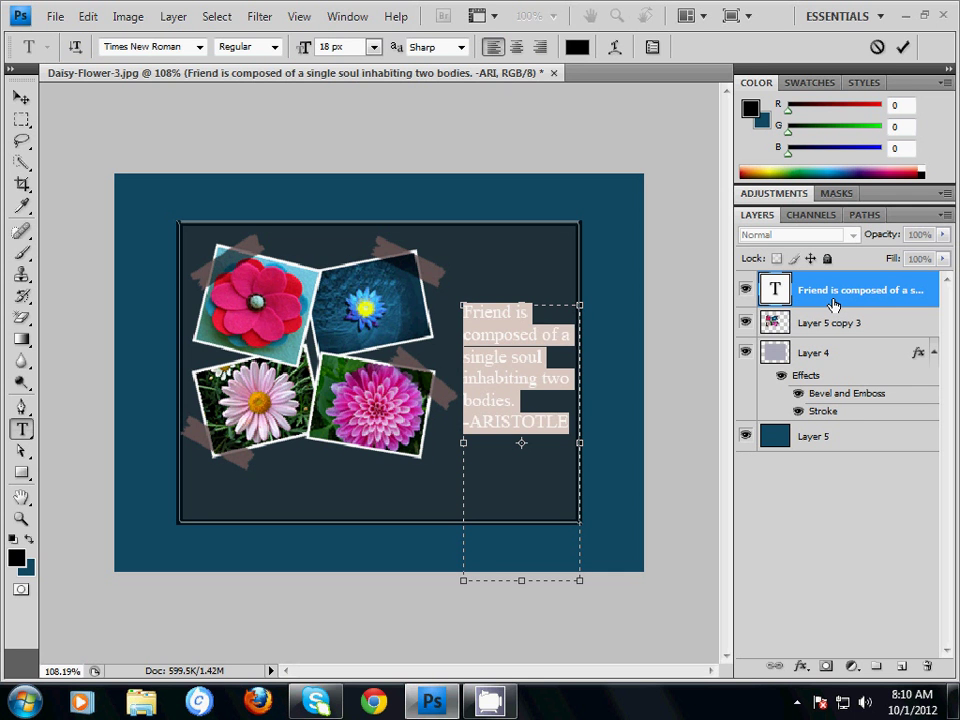
click(830, 318)
key(c)
click(830, 300)
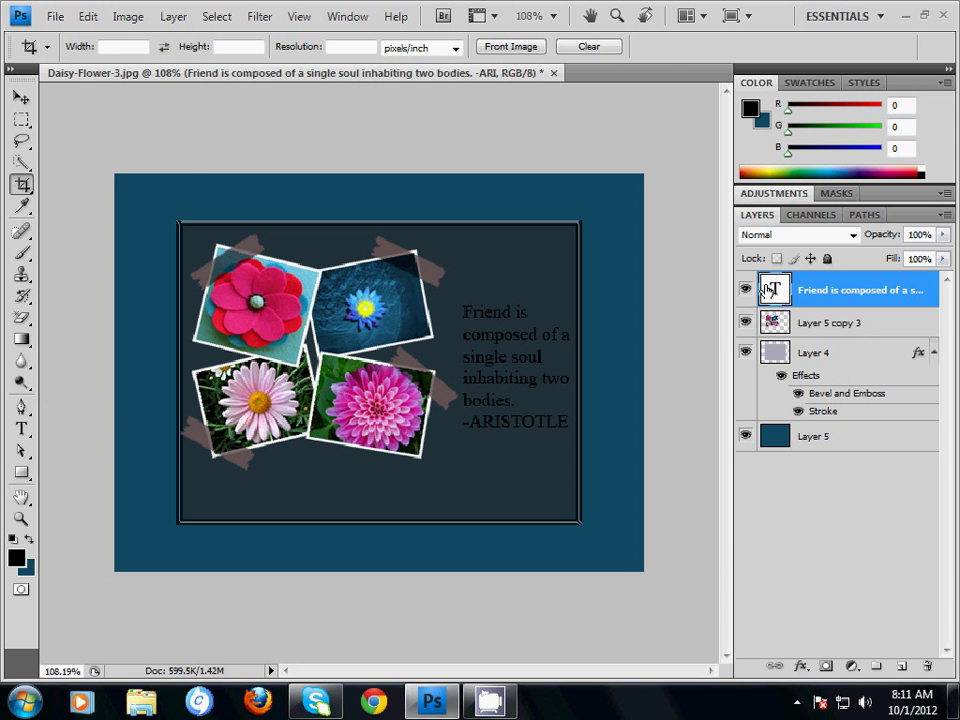
Change the color of the Aristotle quote text to white (ffffff)
click(20, 407)
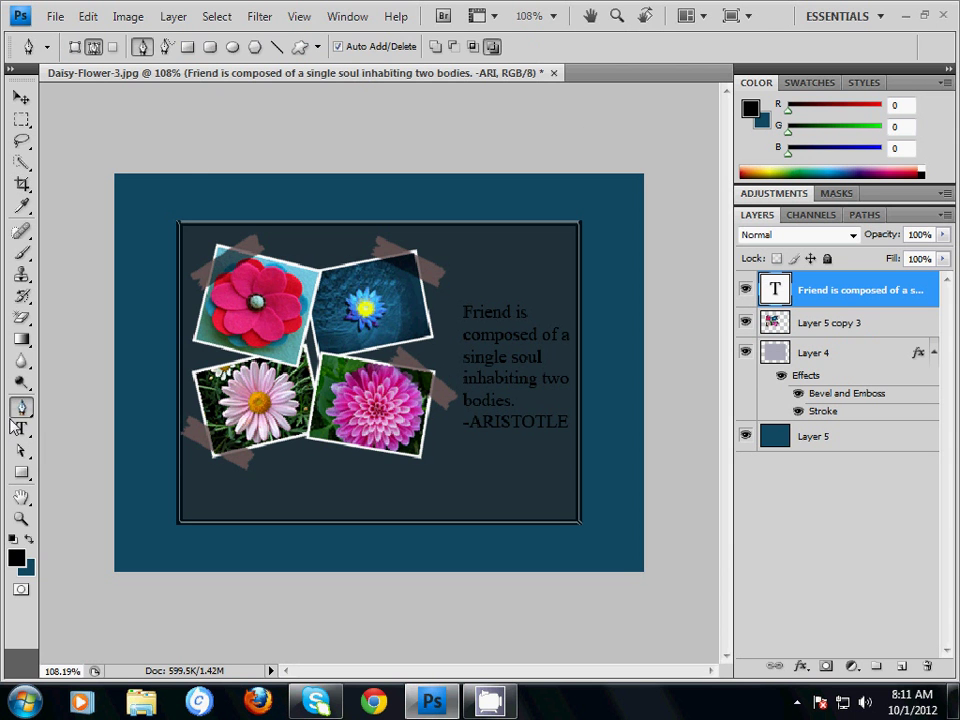
click(20, 430)
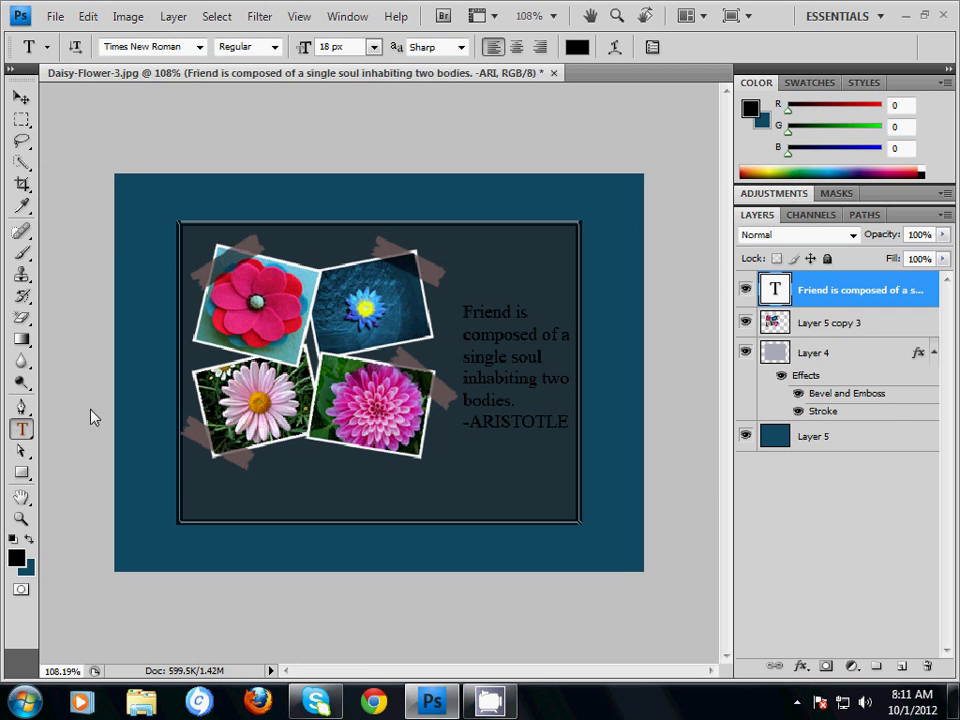
click(575, 45)
click(381, 394)
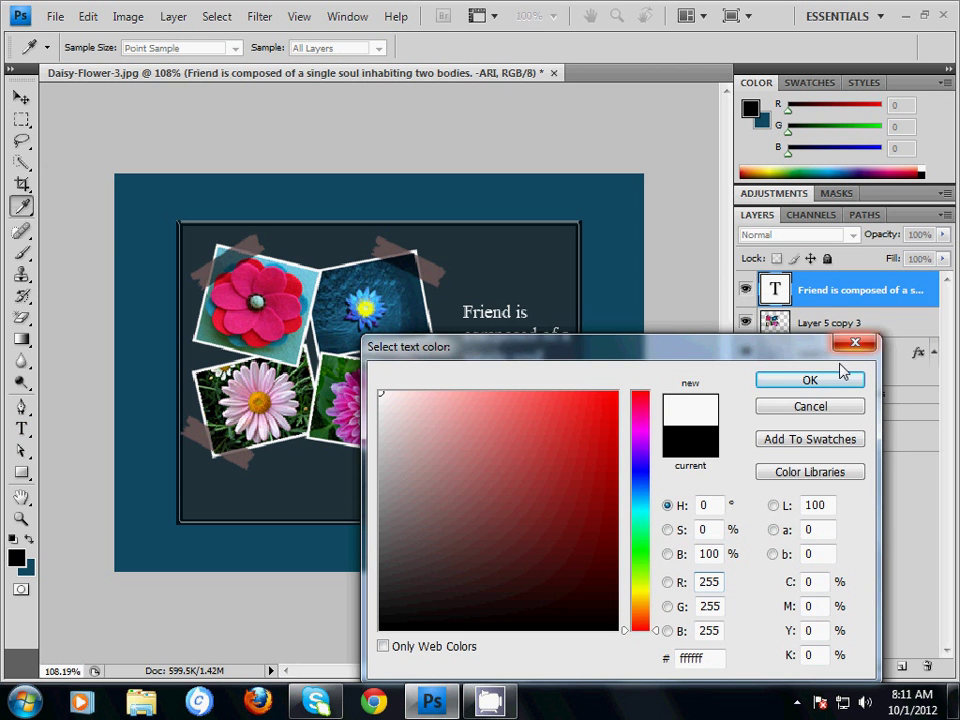
click(810, 380)
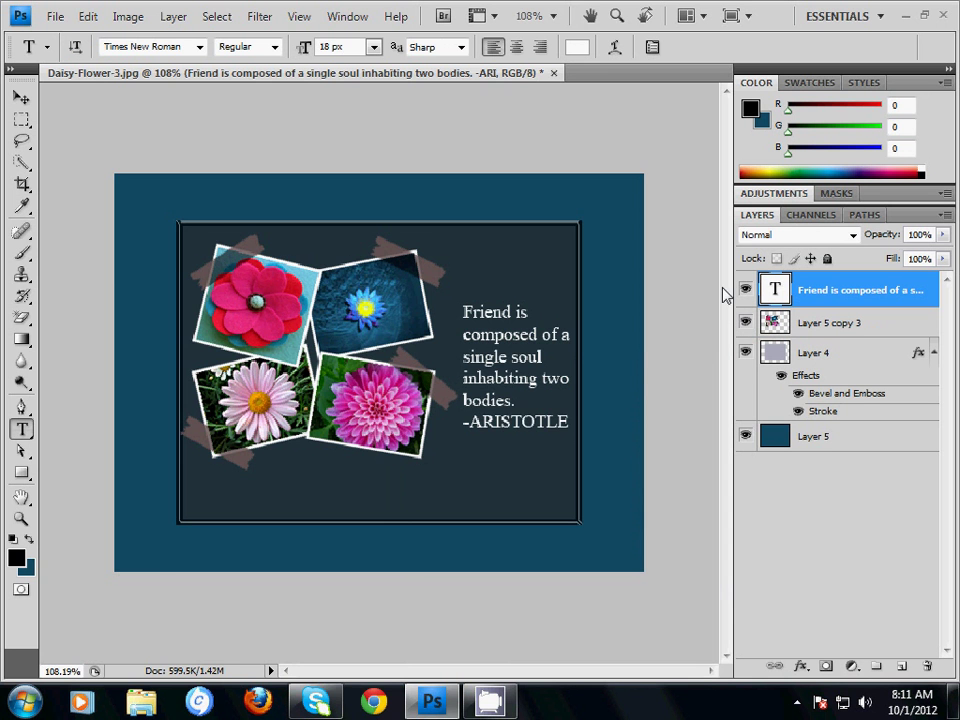
scroll(660, 368, down, 1)
scroll(660, 368, up, 1)
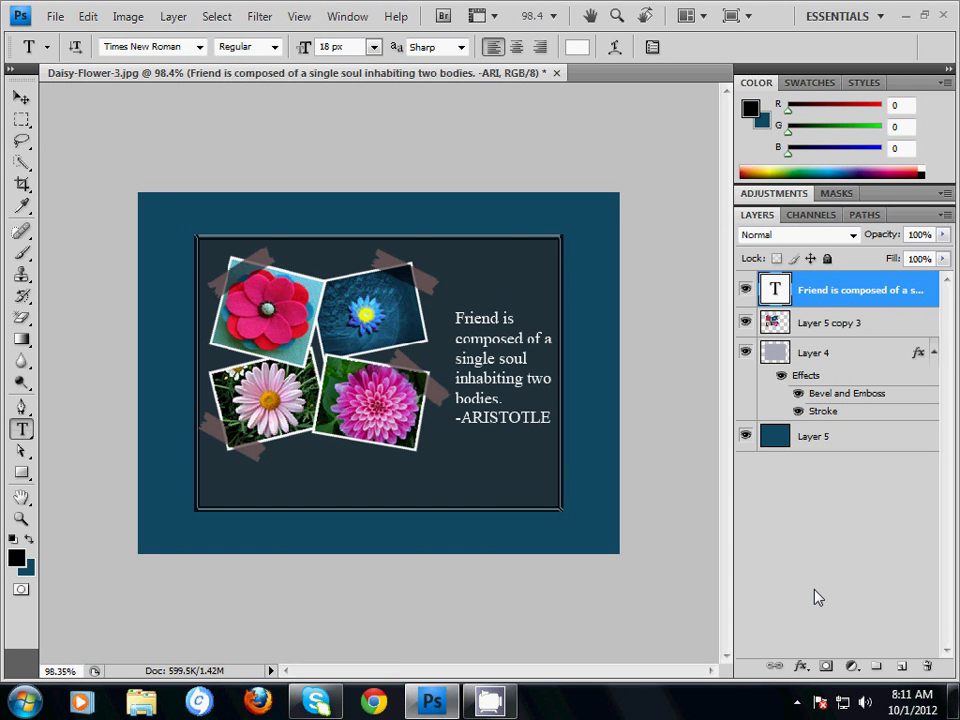
scroll(724, 531, up, 3)
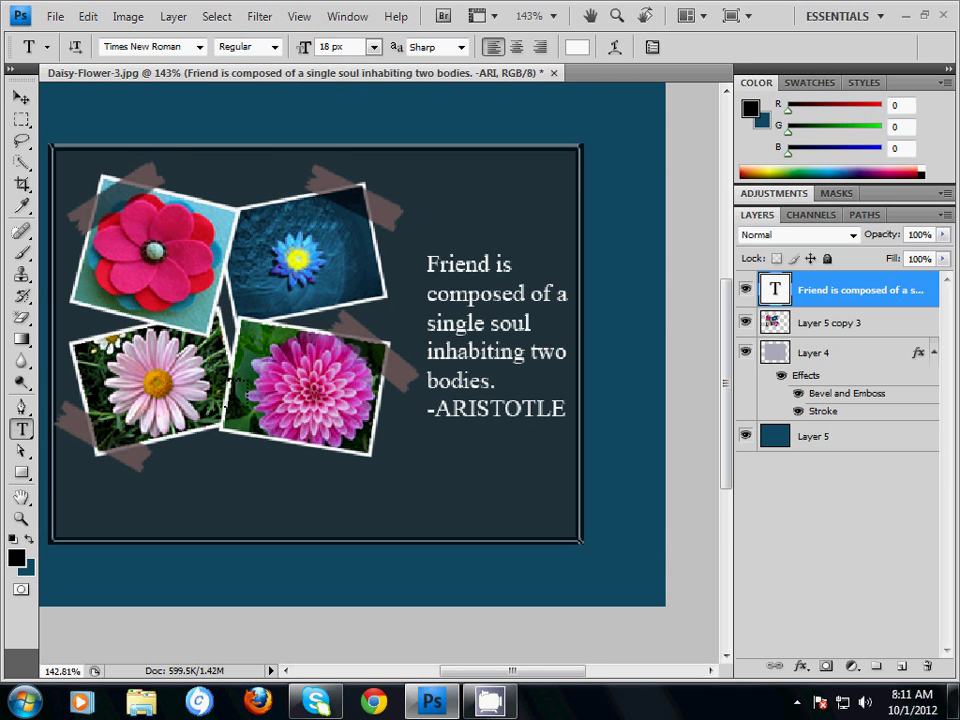
scroll(229, 391, up, 1)
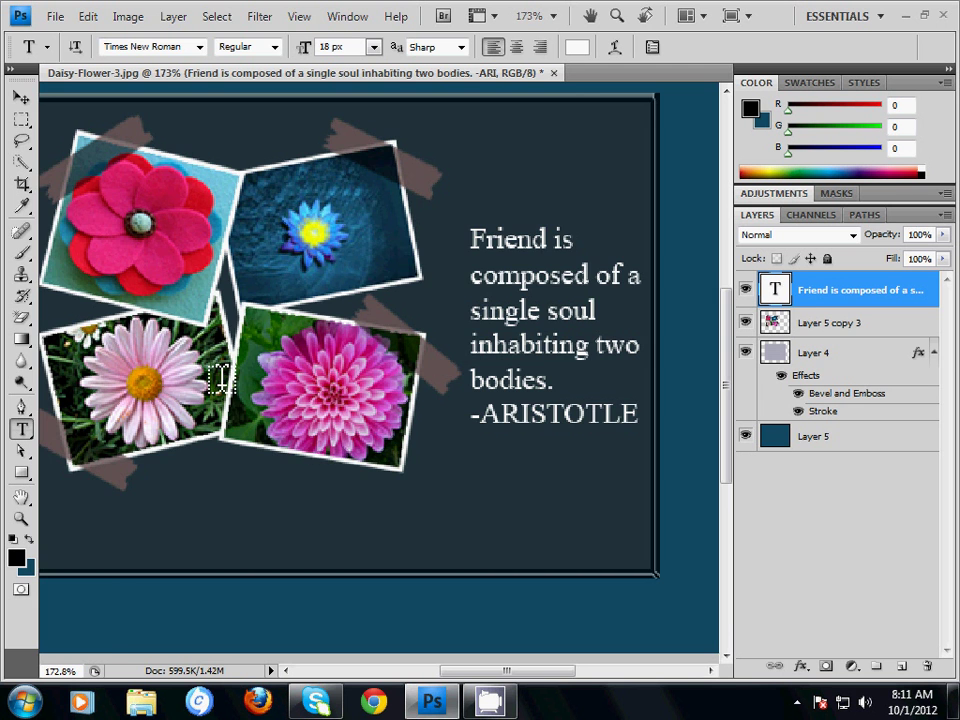
scroll(178, 265, down, 3)
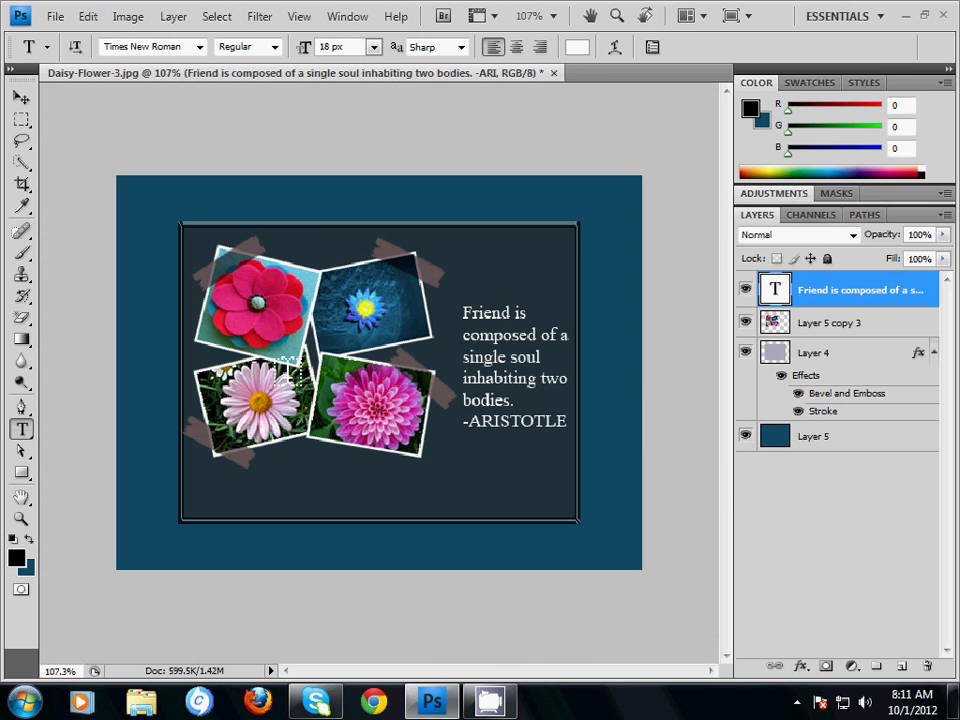
Save the collage as a JPEG copy named cover in the internat image folder
click(55, 17)
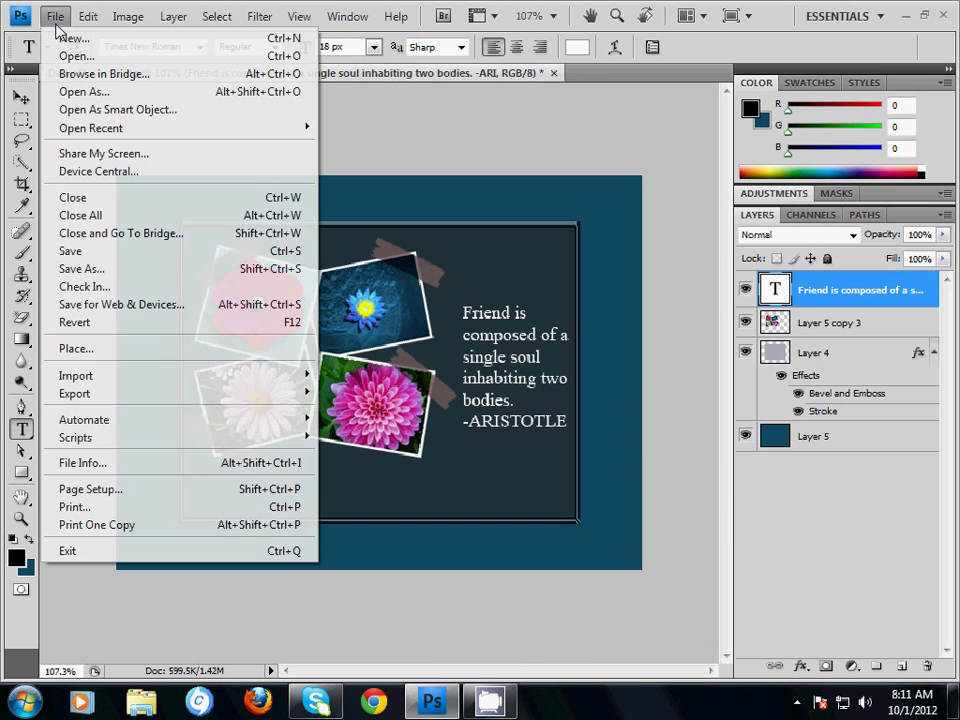
click(82, 268)
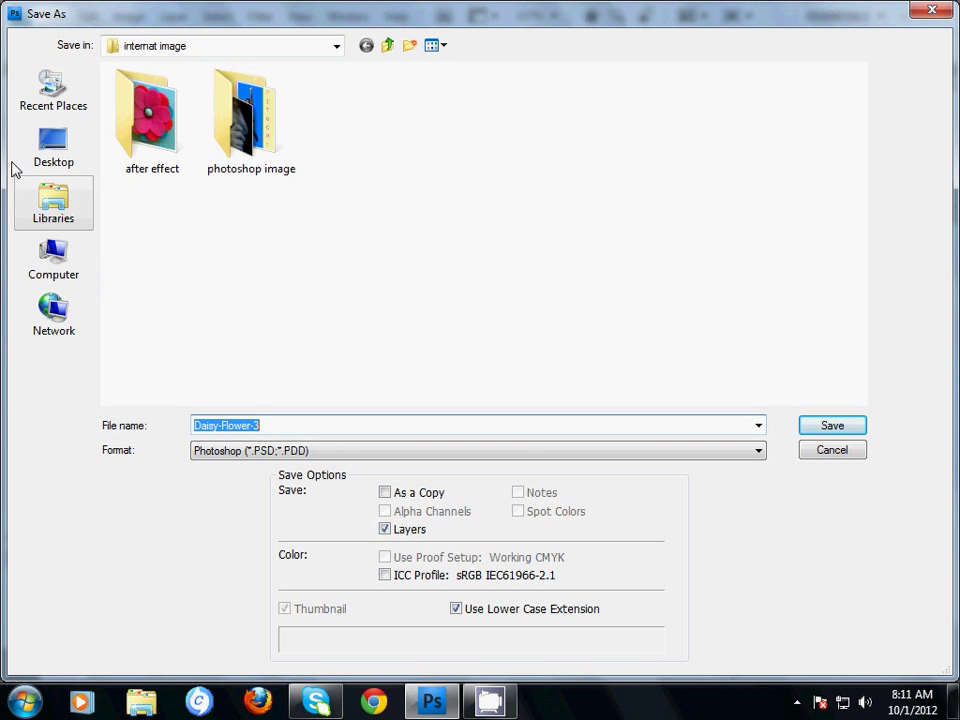
click(317, 451)
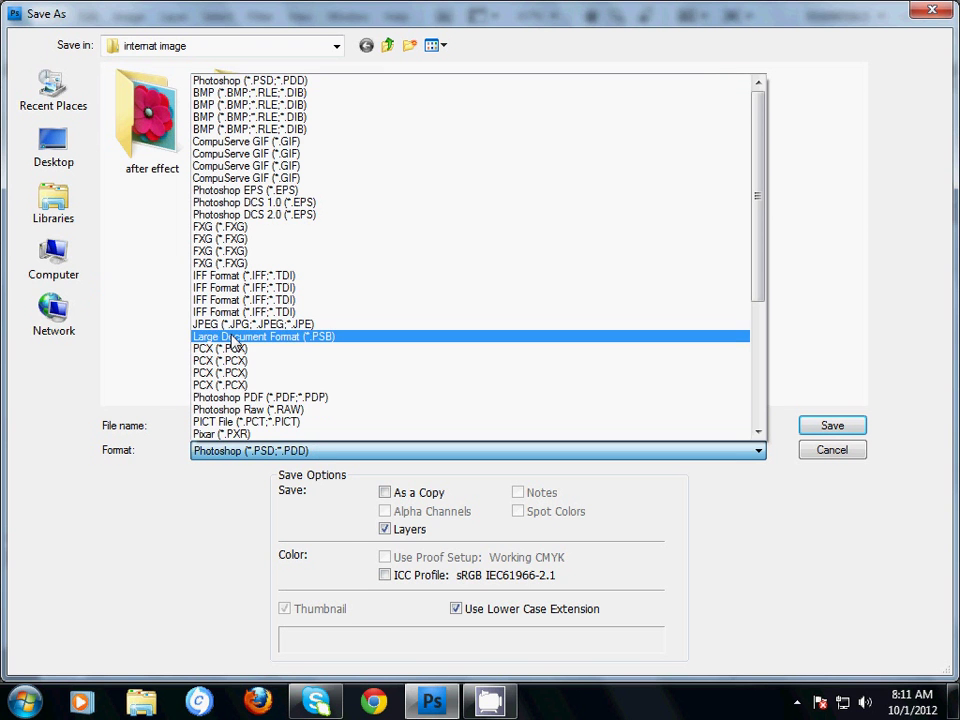
click(250, 324)
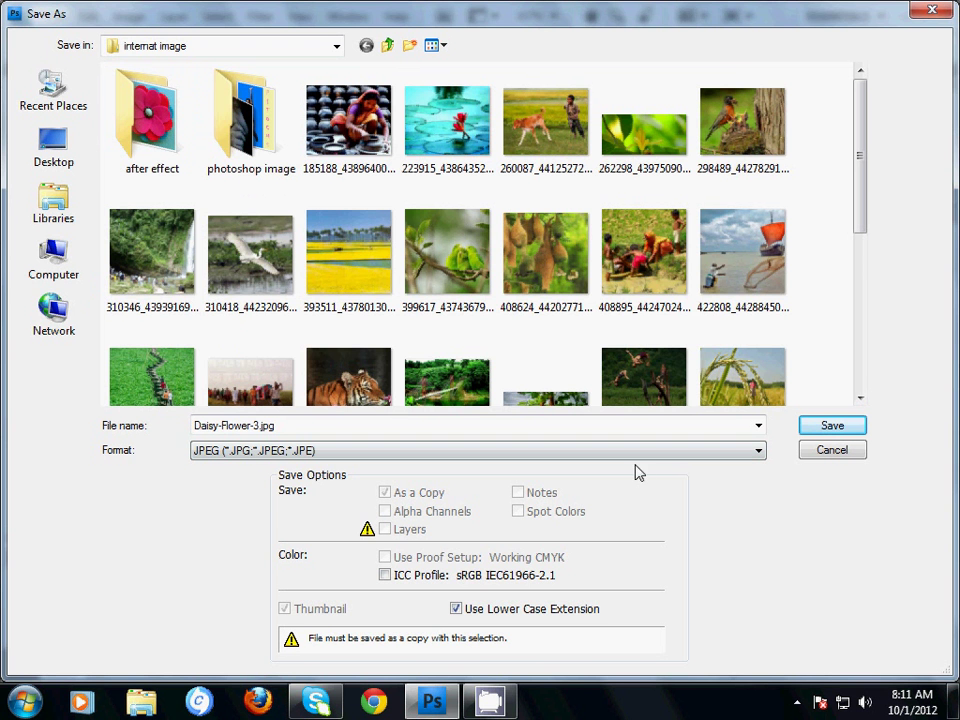
click(818, 430)
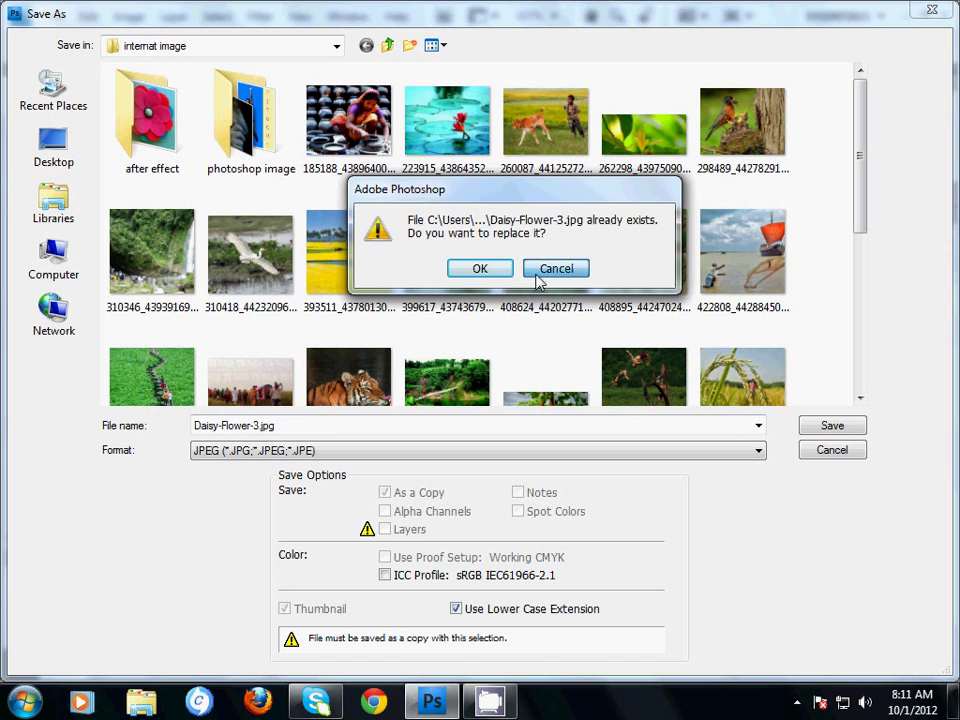
click(553, 269)
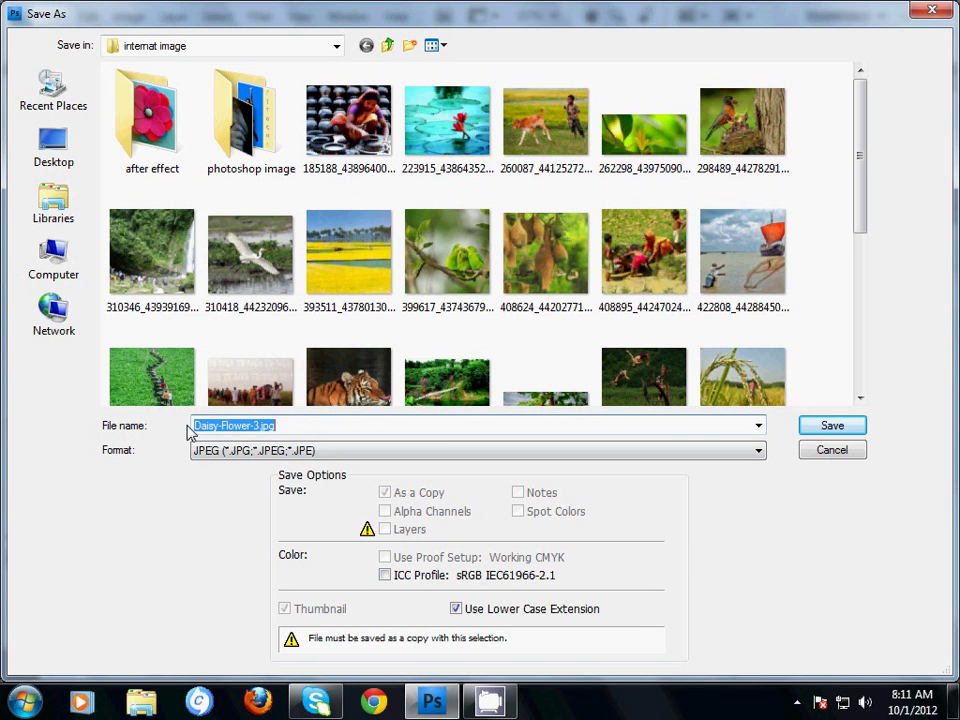
text(cover)
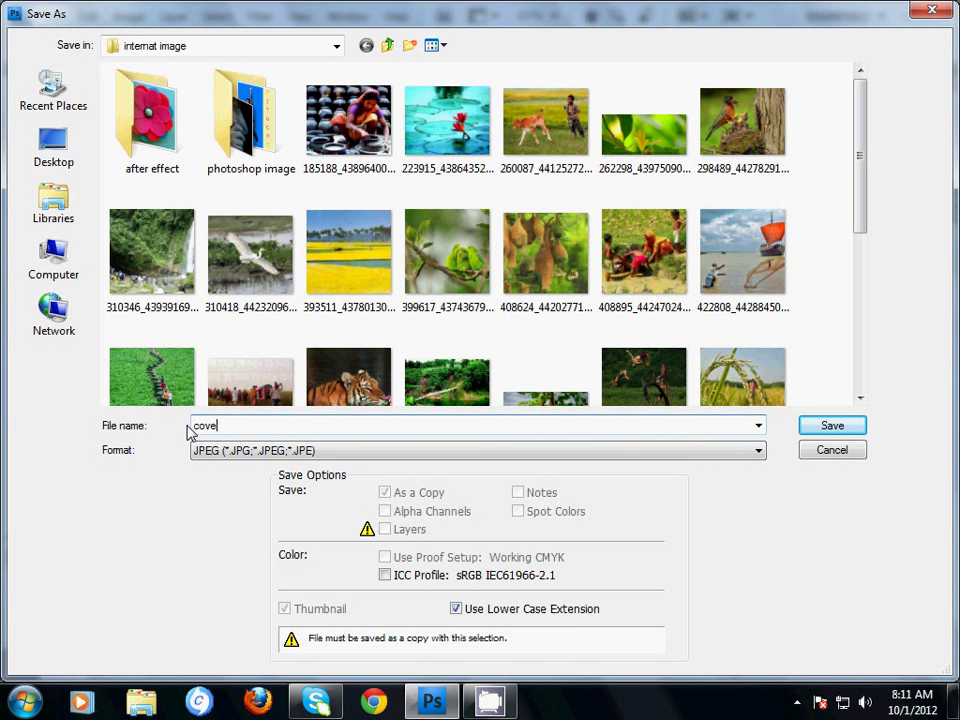
click(845, 430)
click(707, 230)
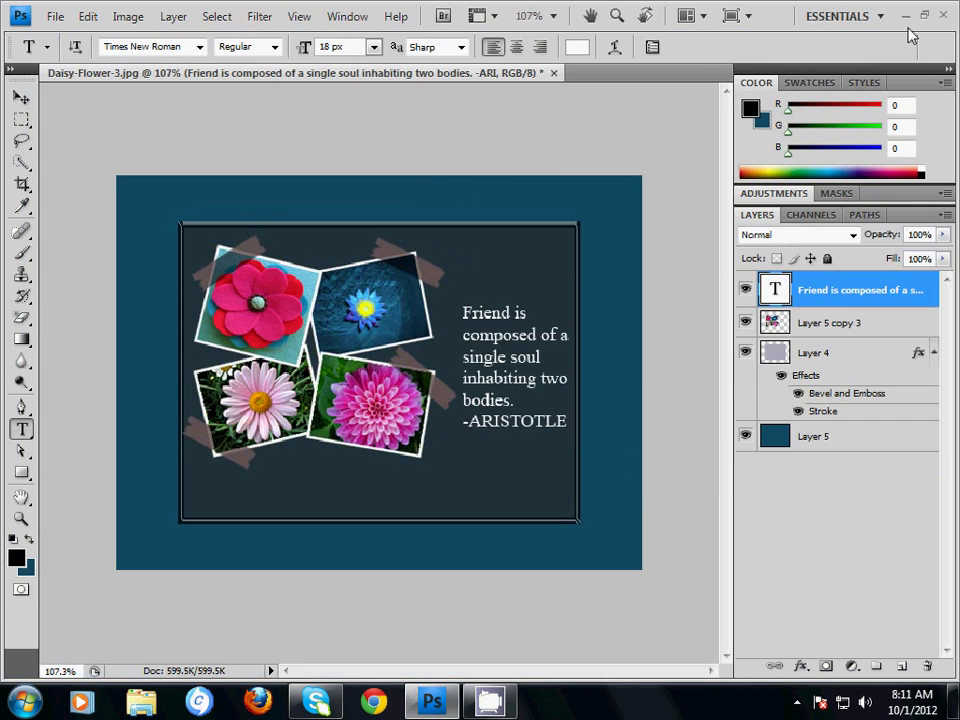
Minimize Photoshop, browse to the internat image folder on the Desktop in Windows Explorer and open the cover image in Windows Photo Viewer
click(905, 16)
key(super)
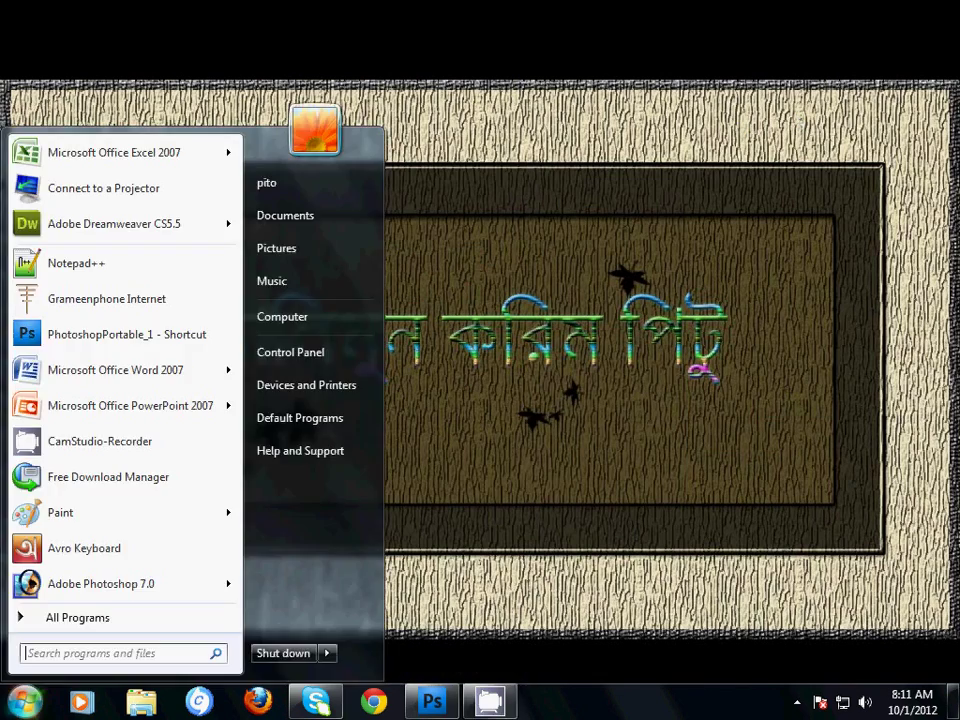
click(290, 321)
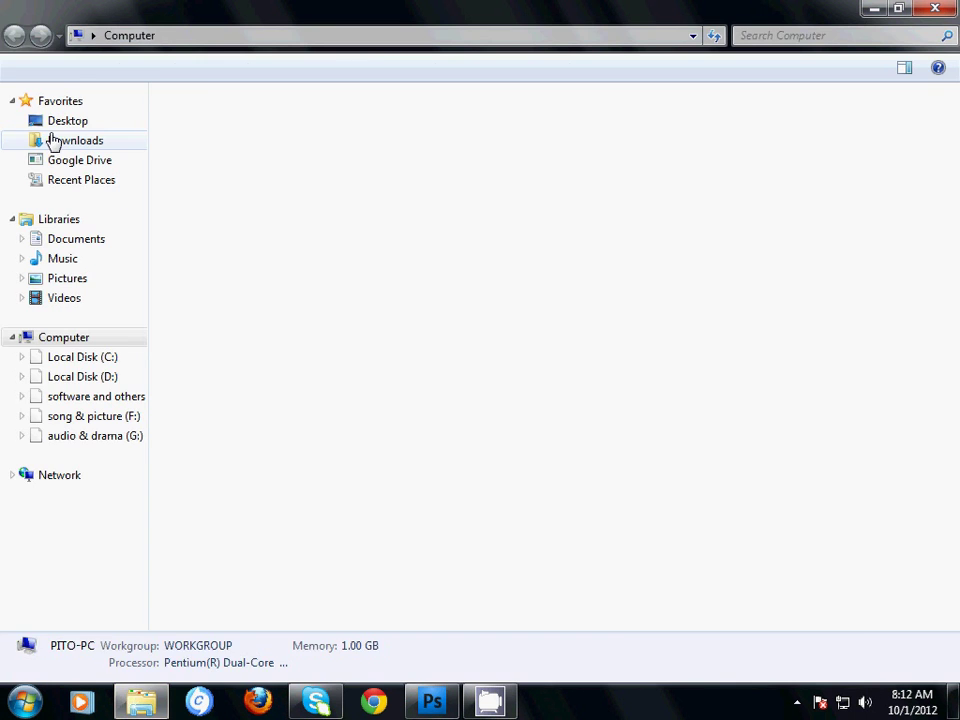
click(52, 124)
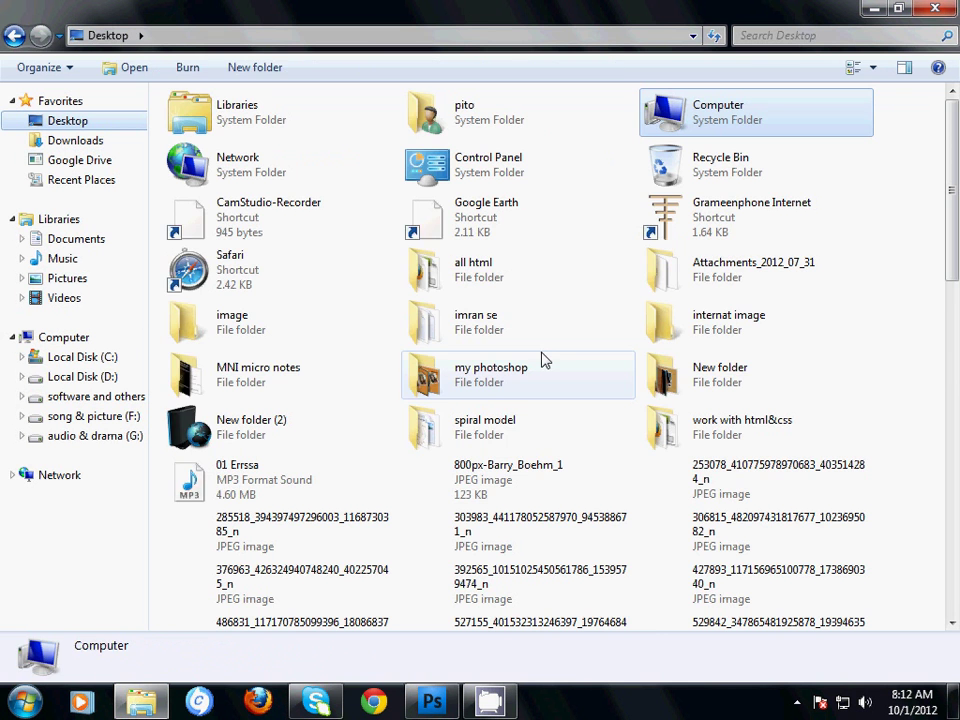
double_click(746, 317)
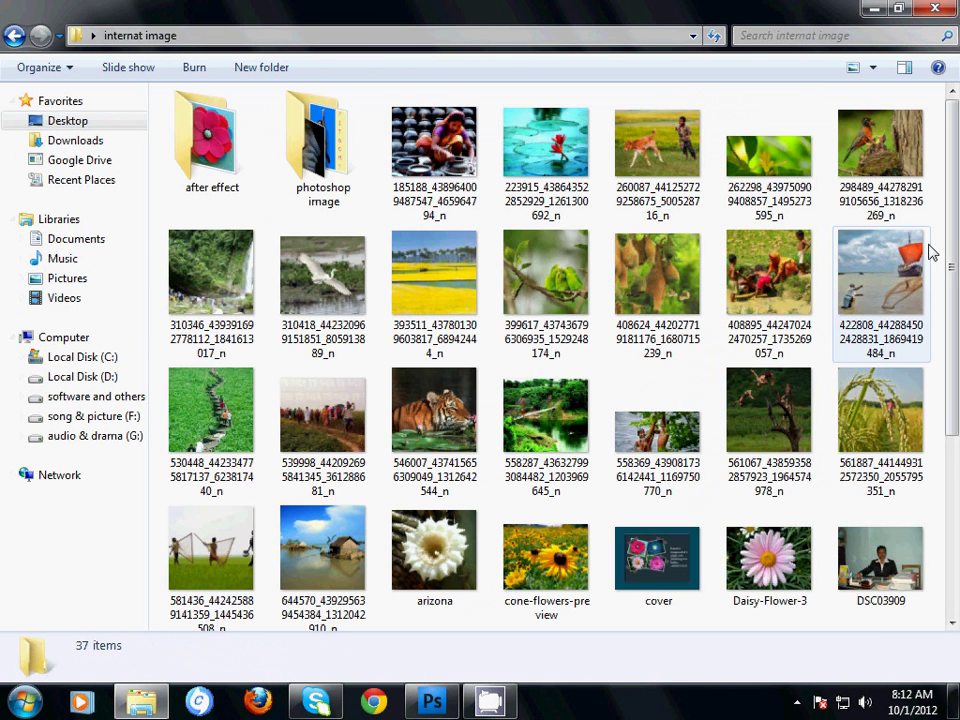
scroll(952, 249, down, 3)
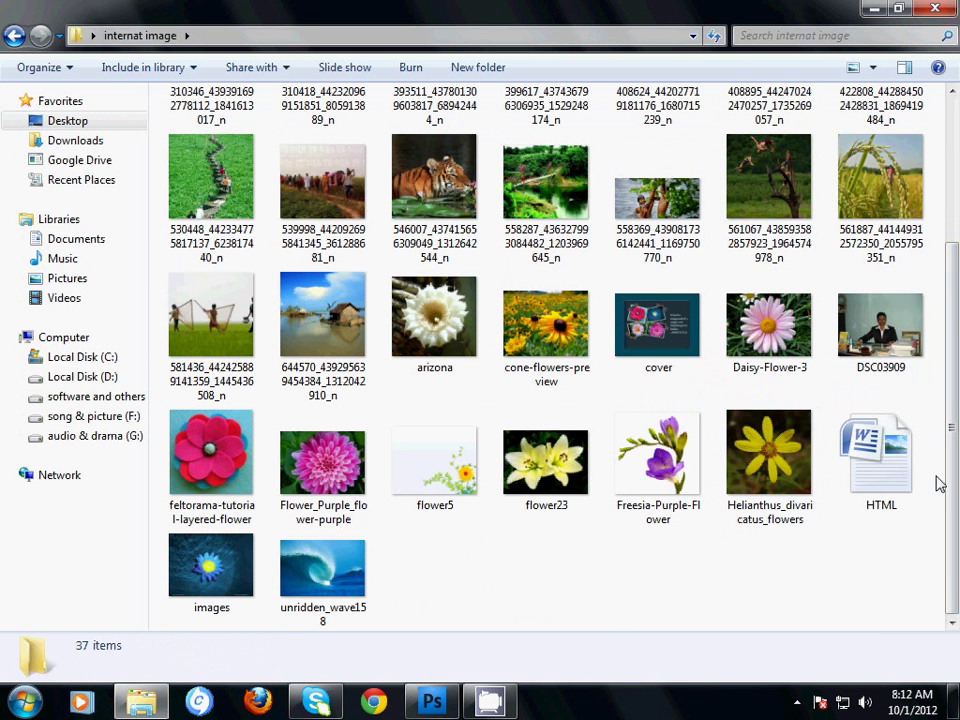
click(686, 316)
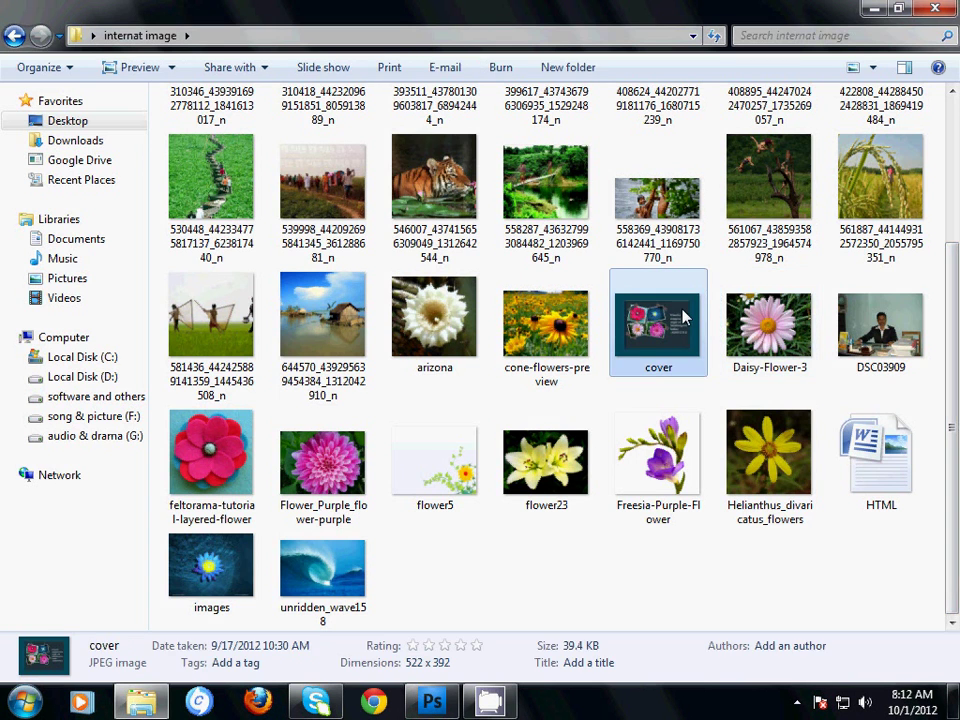
double_click(686, 316)
Examine the saved cover image's photos, quote and border both up close and as a whole
scroll(671, 315, up, 1)
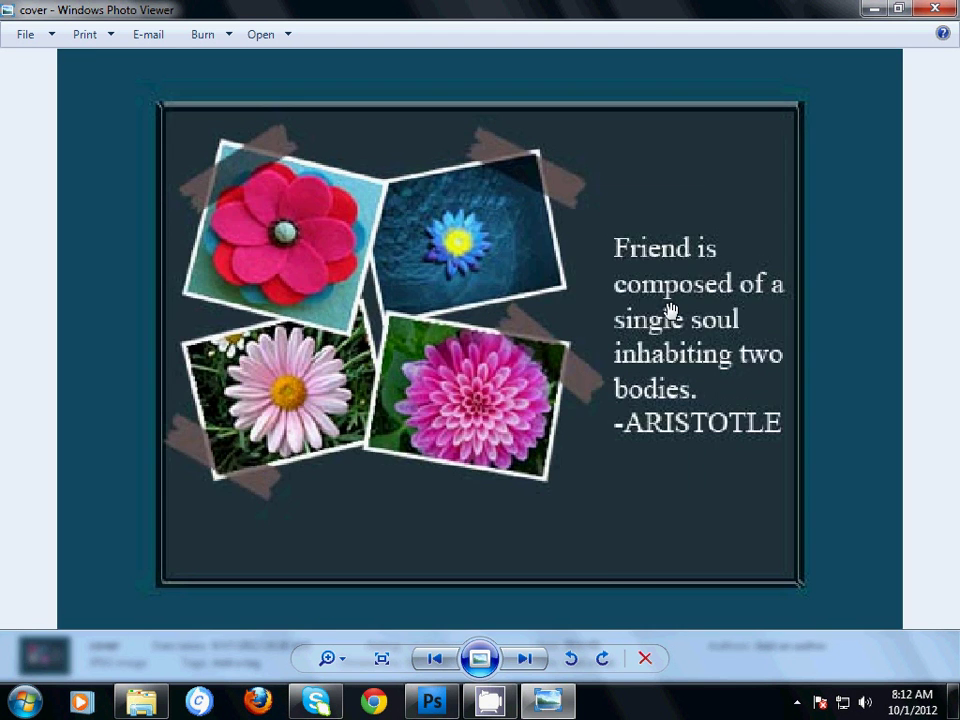
scroll(670, 312, down, 2)
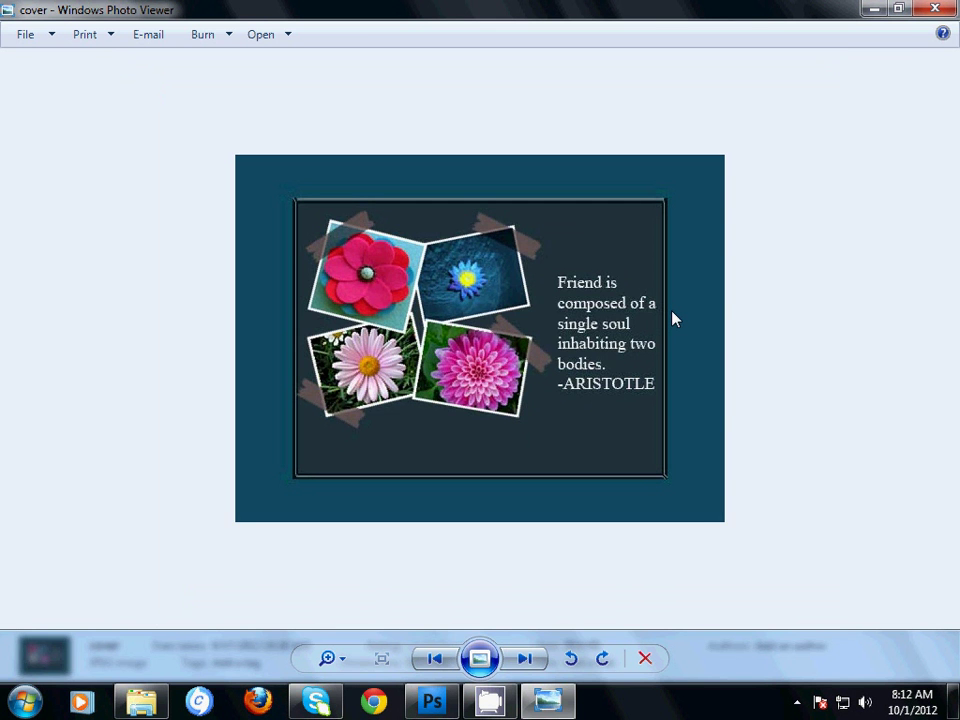
scroll(672, 318, up, 1)
scroll(673, 317, up, 2)
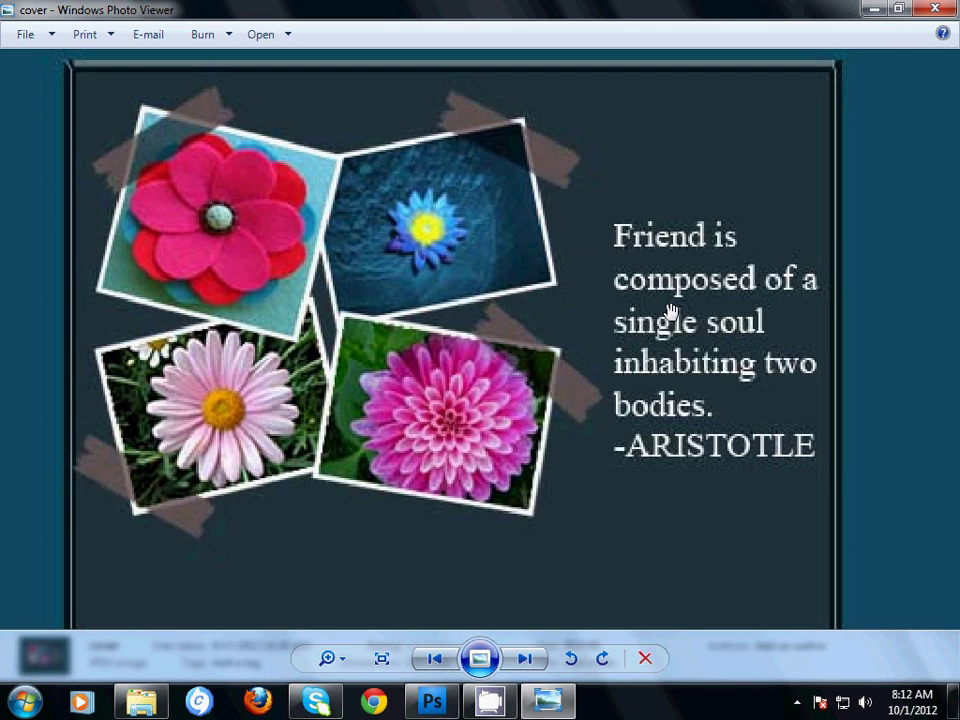
scroll(673, 318, down, 3)
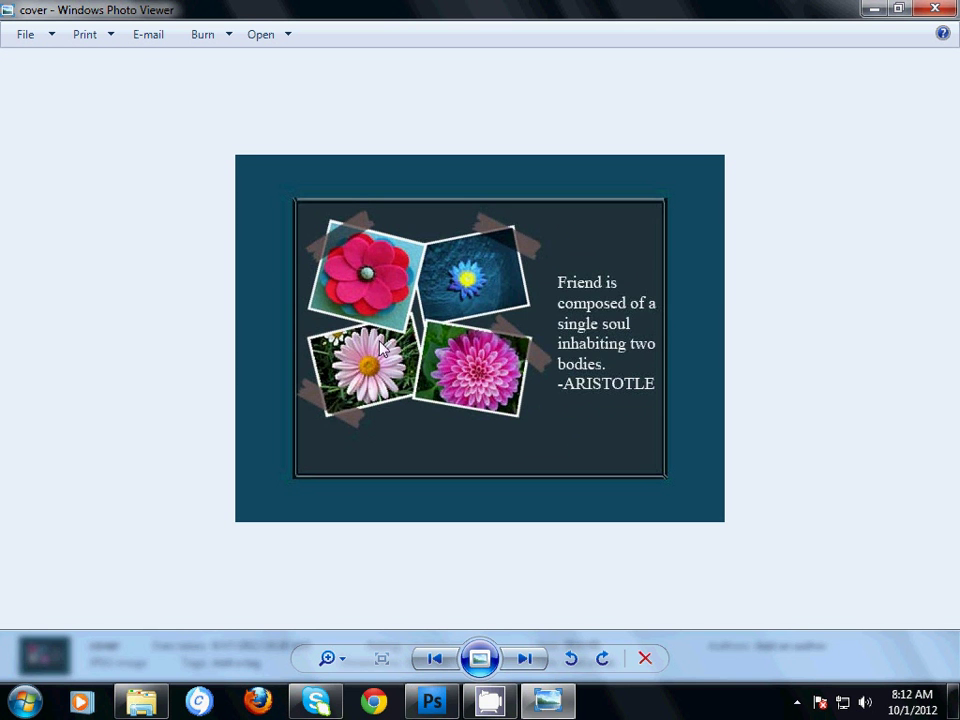
scroll(391, 360, up, 1)
scroll(391, 360, down, 1)
scroll(470, 390, up, 3)
scroll(478, 397, down, 2)
scroll(481, 402, up, 4)
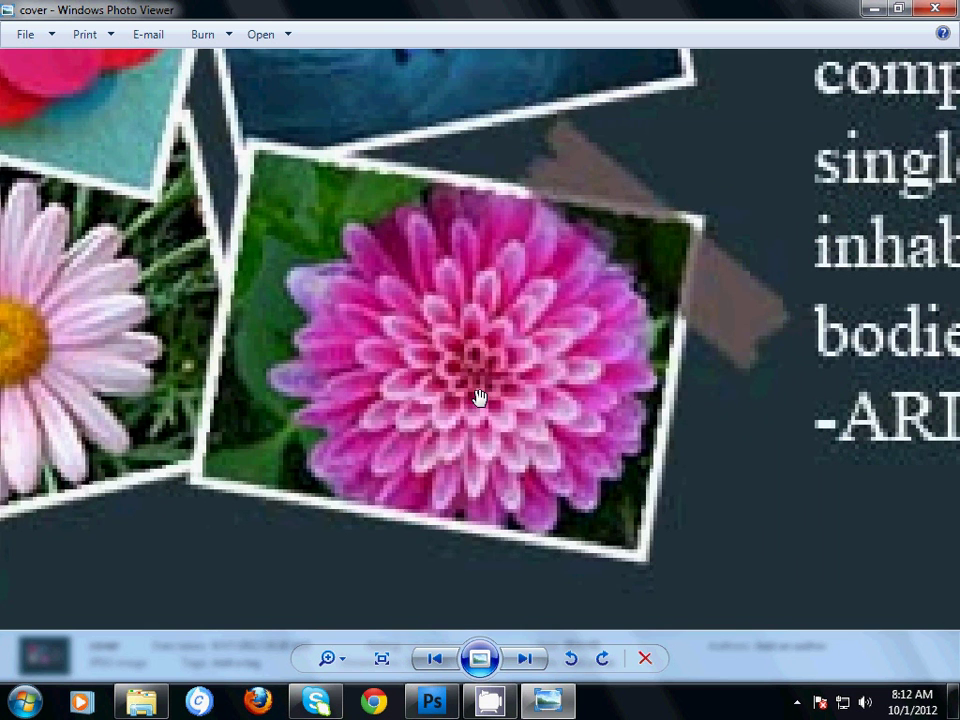
scroll(479, 397, down, 4)
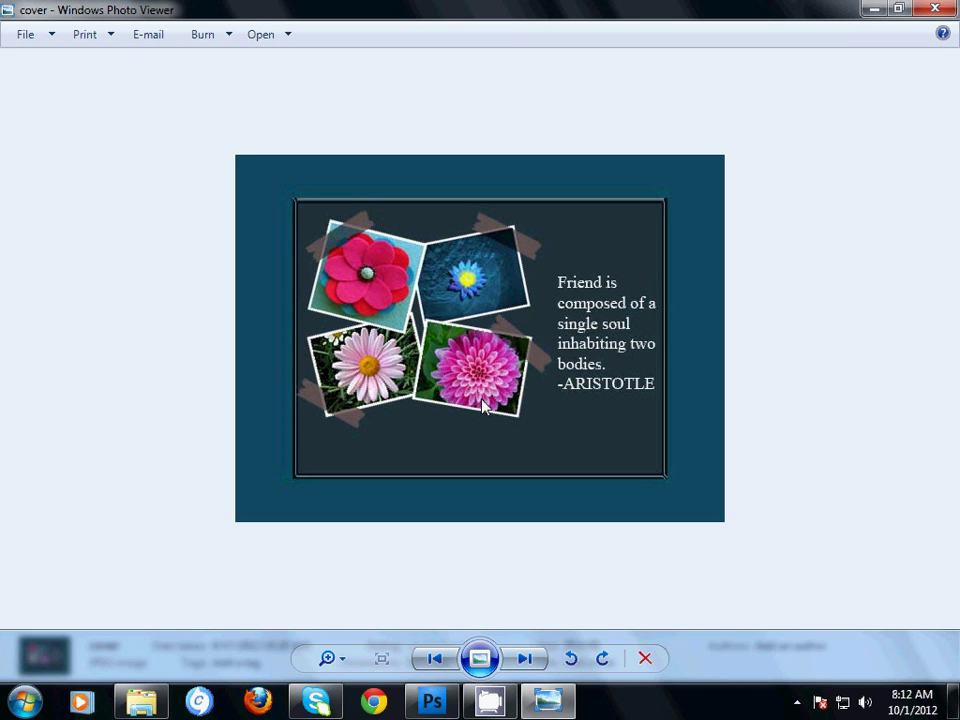
scroll(481, 402, up, 4)
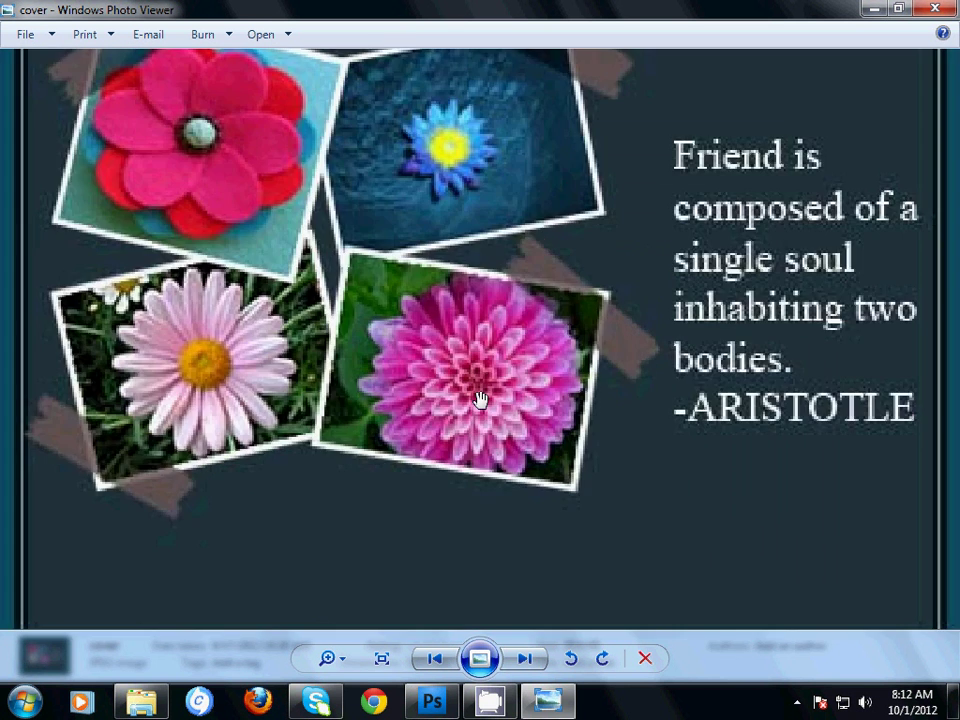
scroll(481, 402, down, 3)
scroll(483, 404, down, 1)
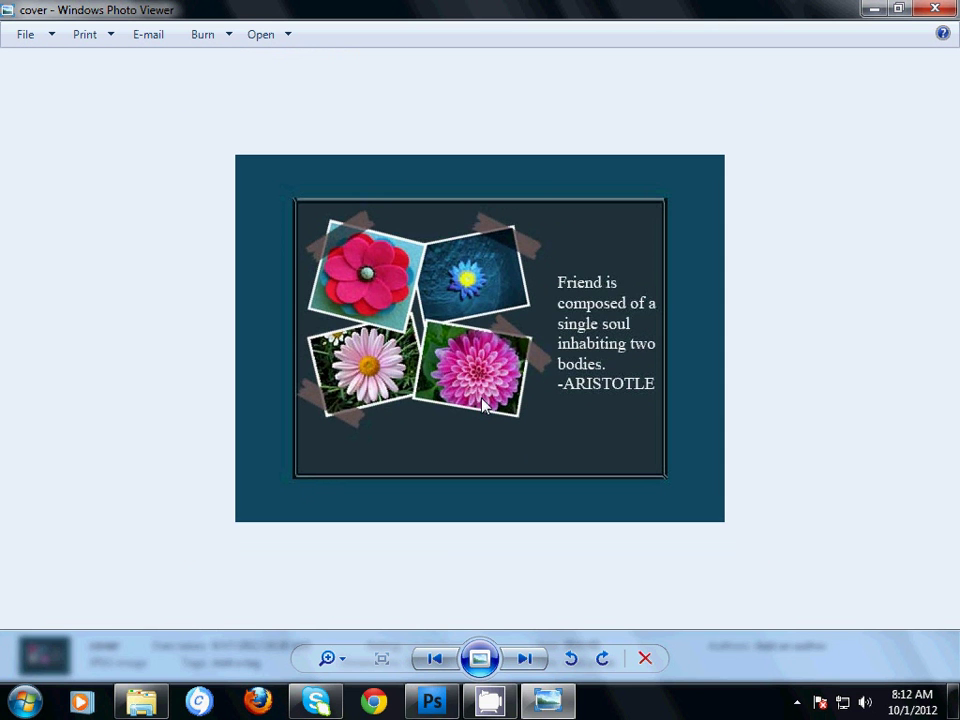